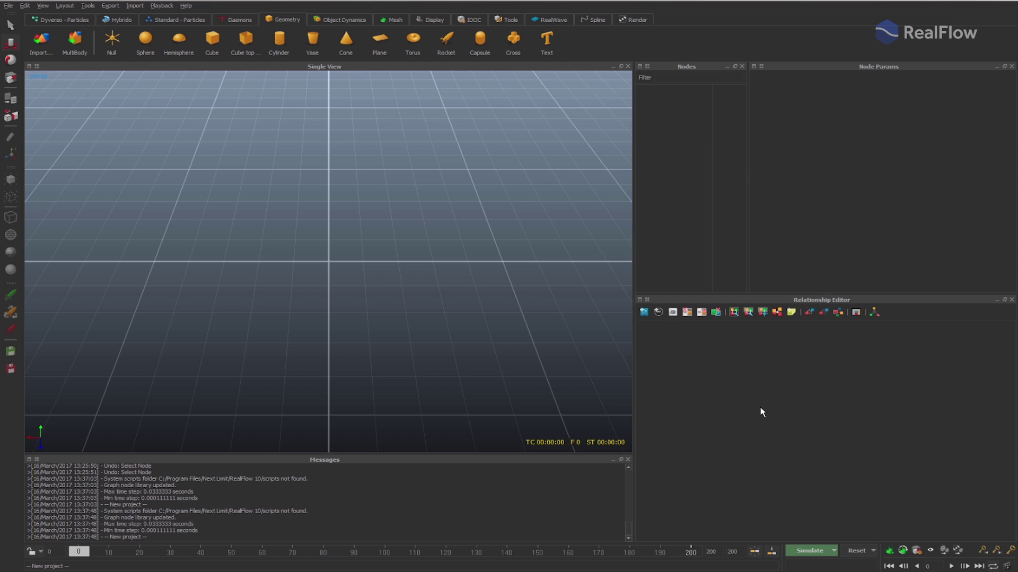
# Add a MultiBody node via the 'mult' search and import spider.ABC into it as spider01.
pyautogui.rightClick(734, 400)
pyautogui.write('mult')
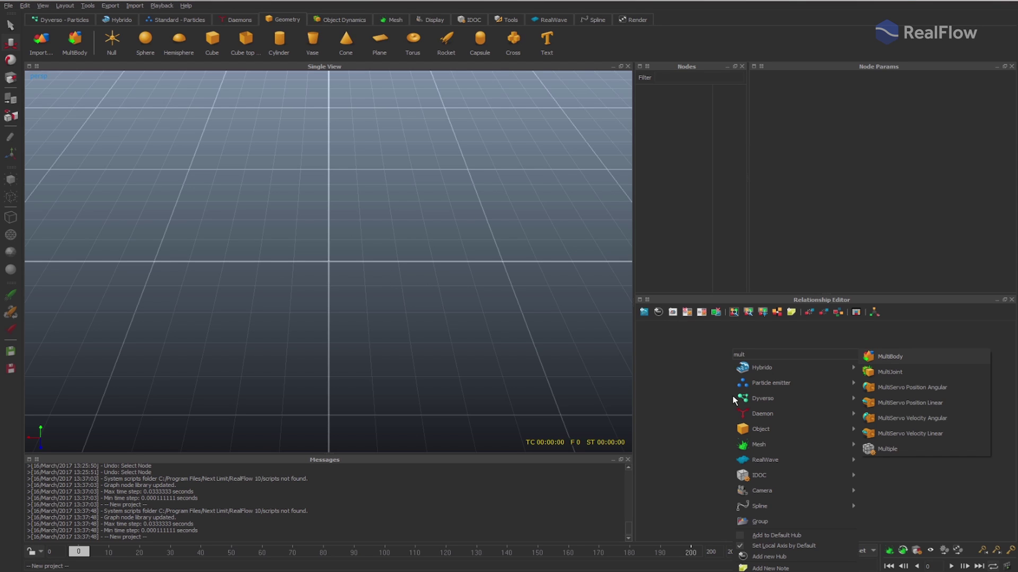
pyautogui.press('Return')
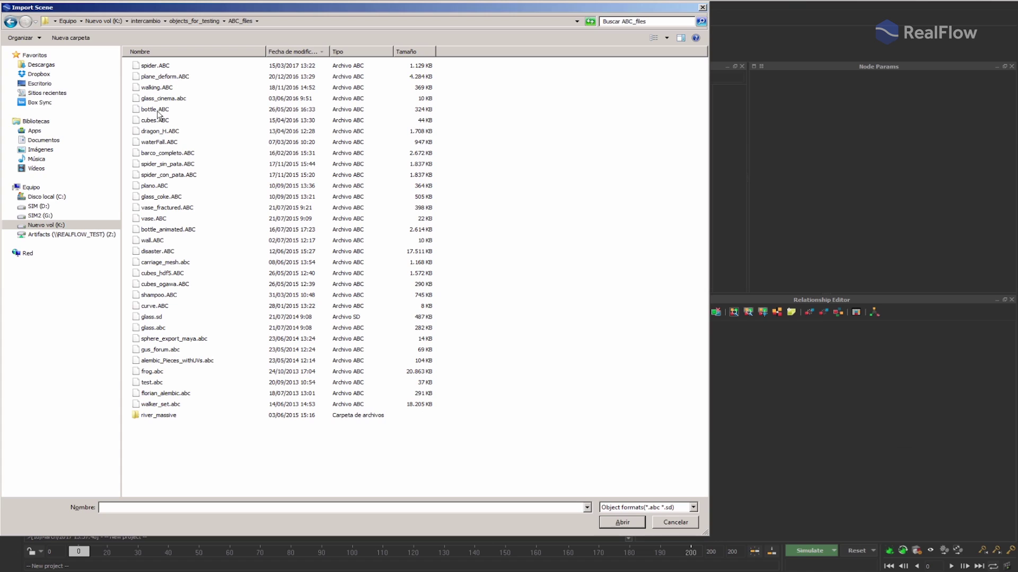
pyautogui.click(159, 67)
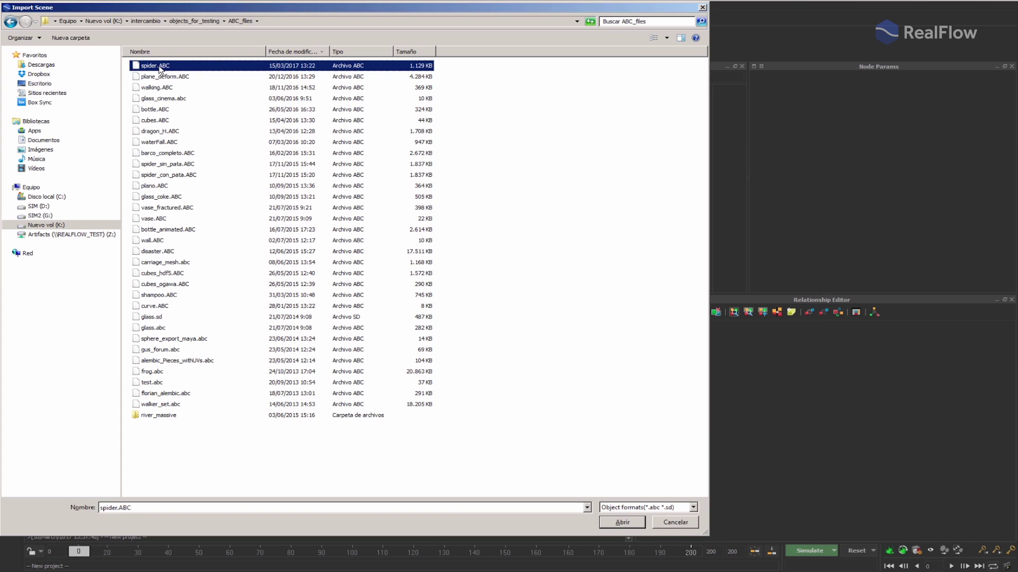
pyautogui.click(622, 522)
pyautogui.keyDown('alt'); pyautogui.moveTo(317, 268); pyautogui.dragTo(422, 274); pyautogui.keyUp('alt')
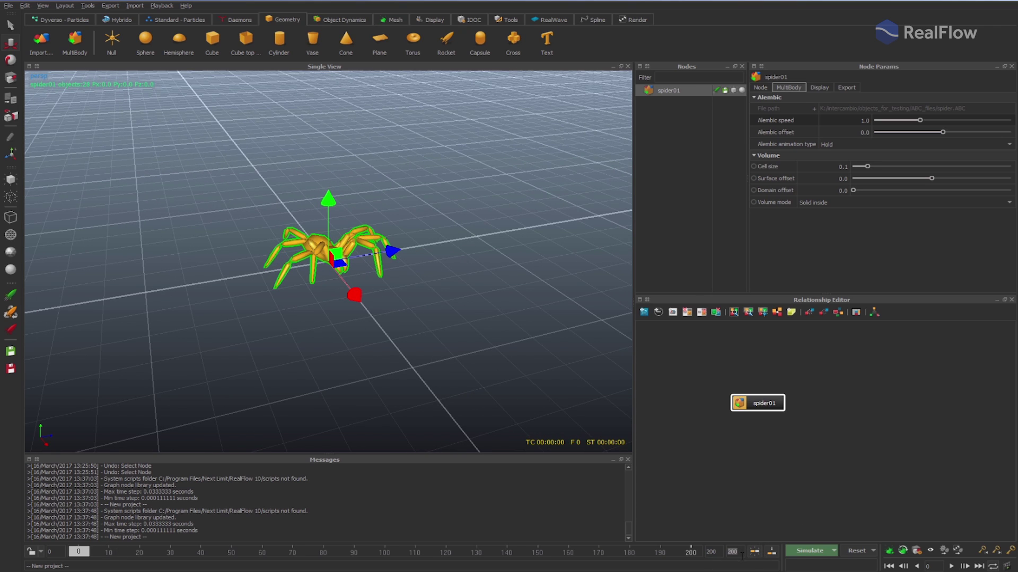
# Set the end frame to 100, preview the spider's walk, then rewind to frame 0.
pyautogui.write('0')
pyautogui.press('Return')
pyautogui.click(951, 566)
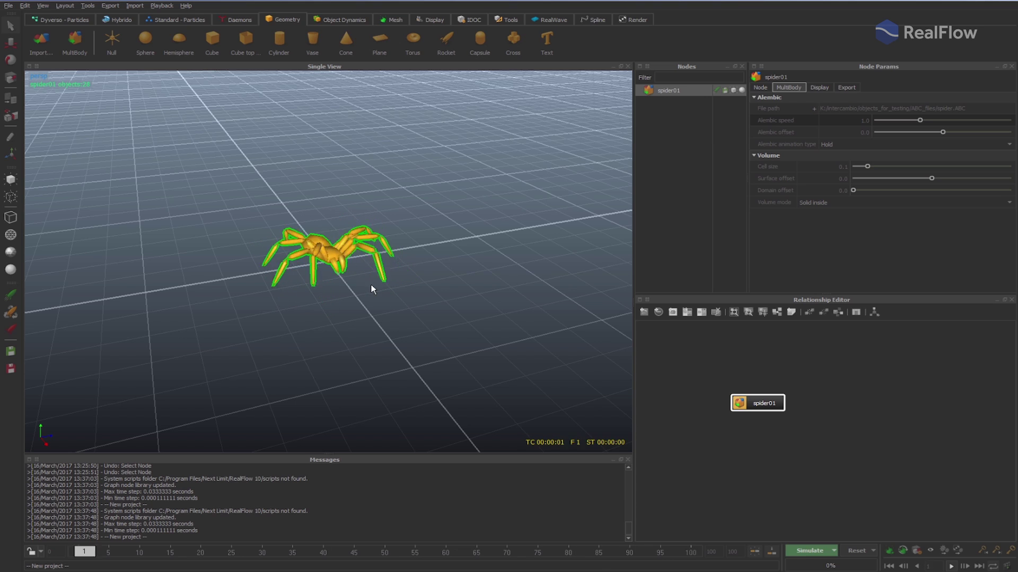
pyautogui.click(953, 566)
pyautogui.click(890, 565)
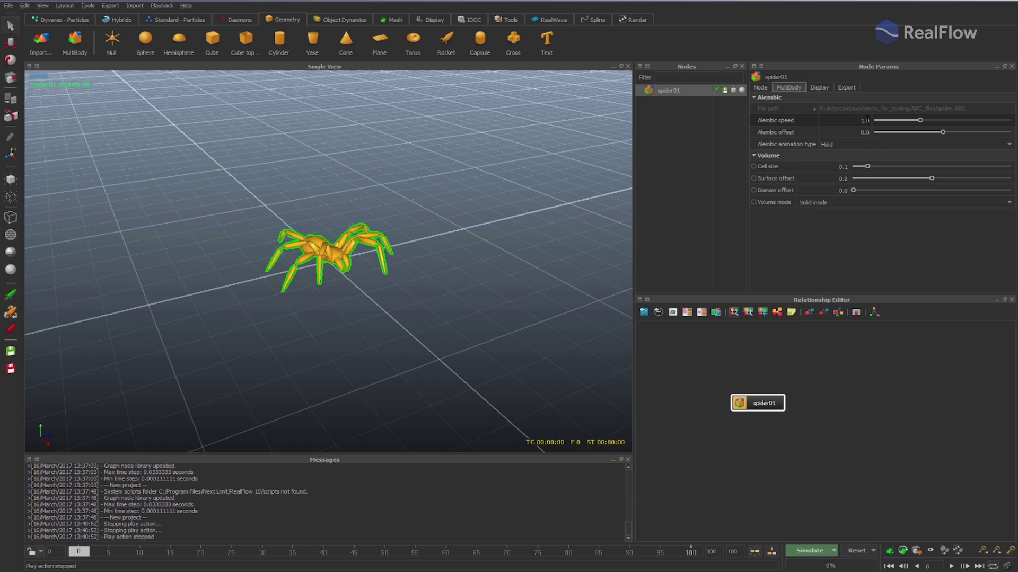
# Set spider01's Alembic speed to 2.0 and play the animation.
pyautogui.doubleClick(857, 121)
pyautogui.write('2')
pyautogui.press('Return')
pyautogui.click(952, 567)
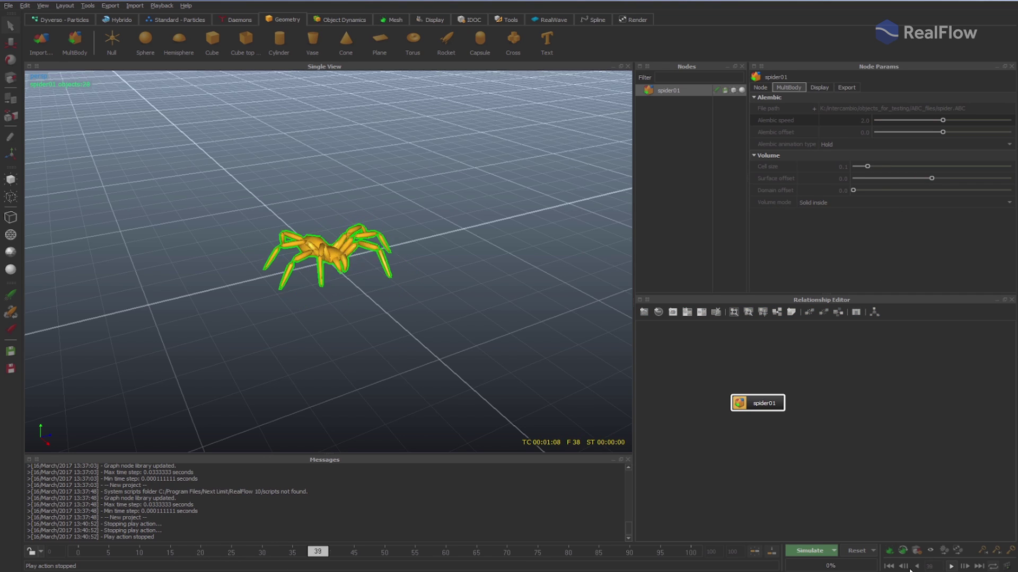
pyautogui.click(951, 567)
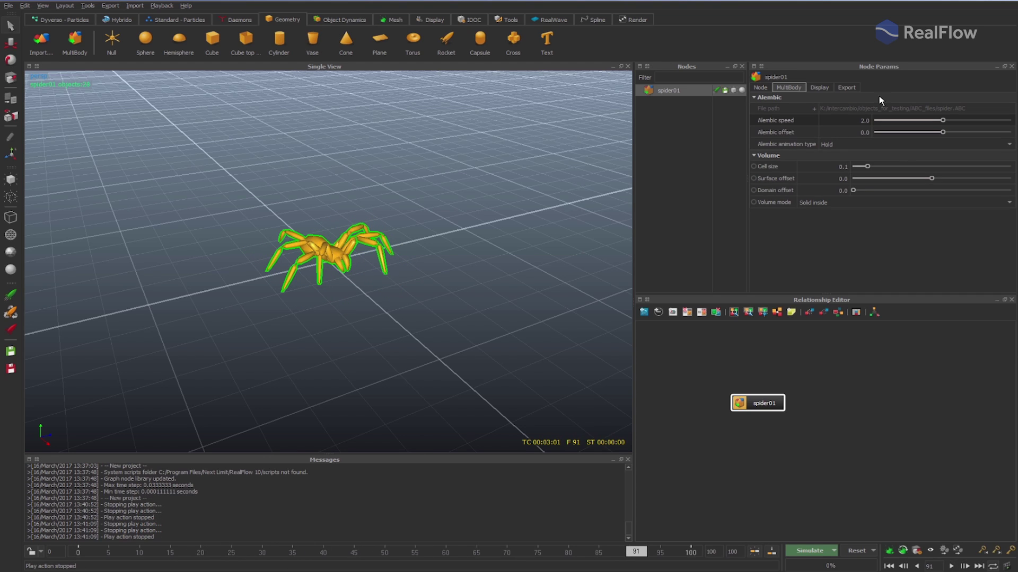
# Try an Alembic speed of 5.0, play it, then rewind to the first frame.
pyautogui.doubleClick(858, 121)
pyautogui.write('5')
pyautogui.press('Return')
pyautogui.click(888, 566)
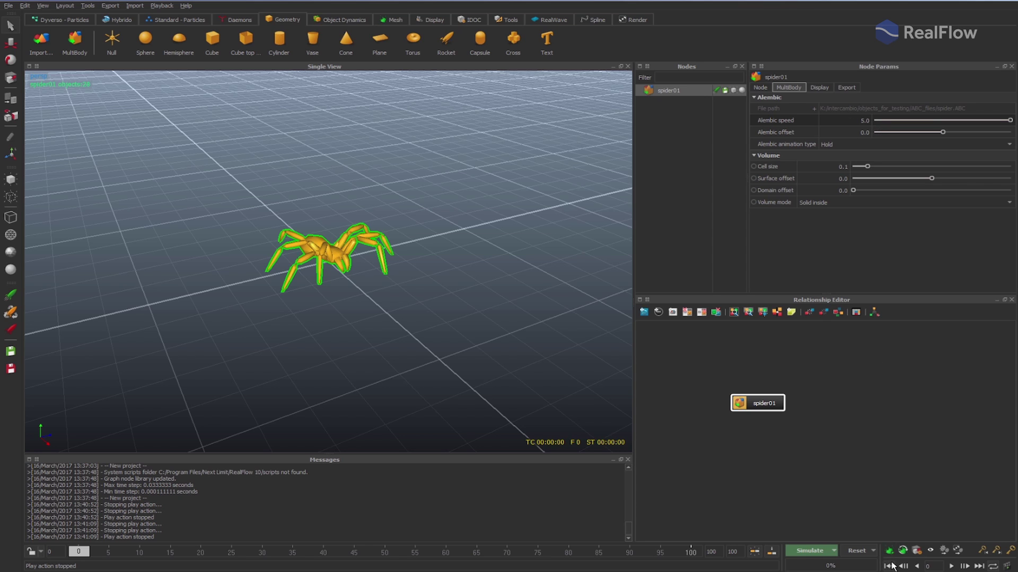
pyautogui.click(951, 566)
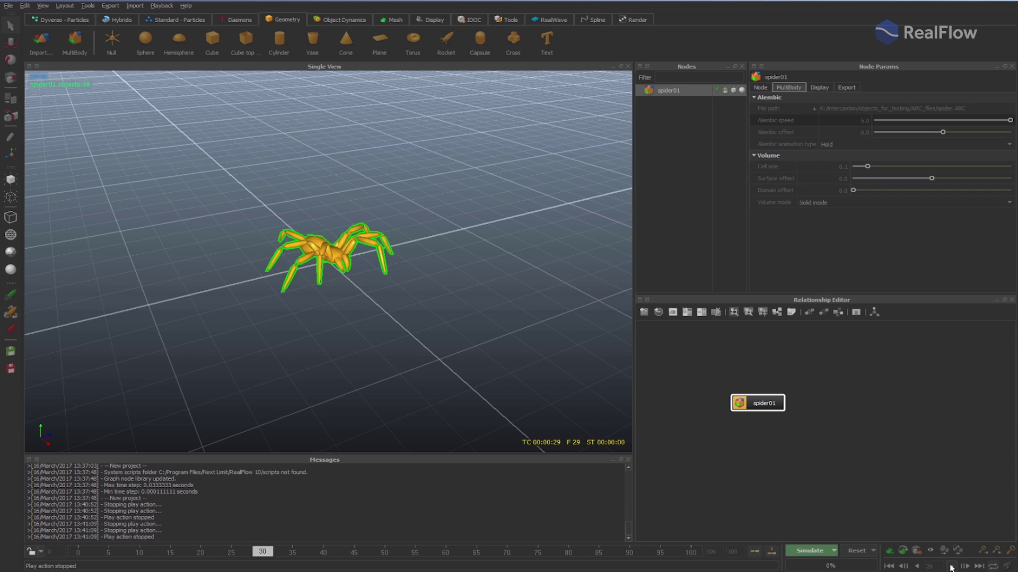
pyautogui.click(952, 566)
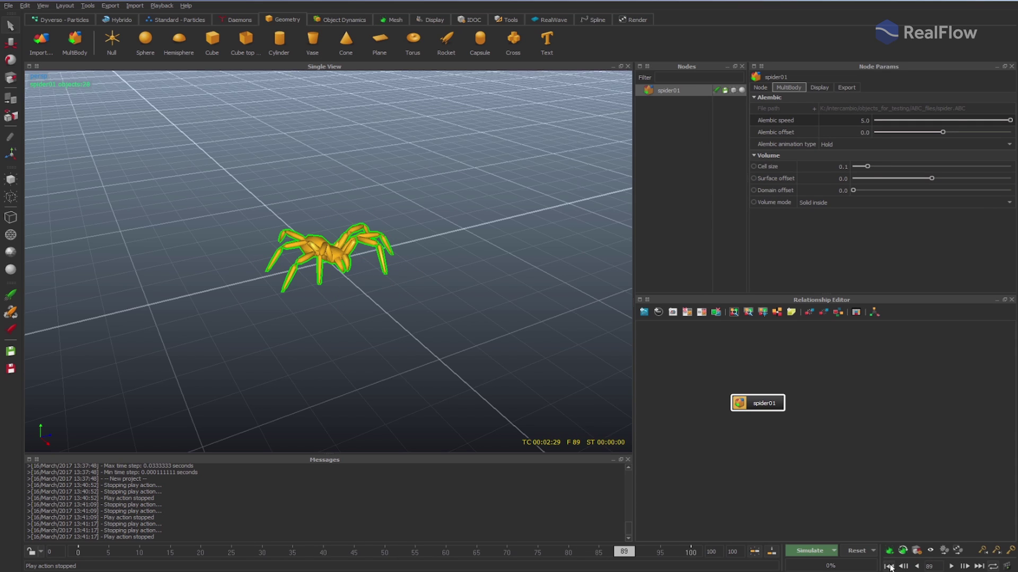
pyautogui.click(888, 566)
# Return the Alembic speed to 2.0 and play the walk again.
pyautogui.doubleClick(865, 120)
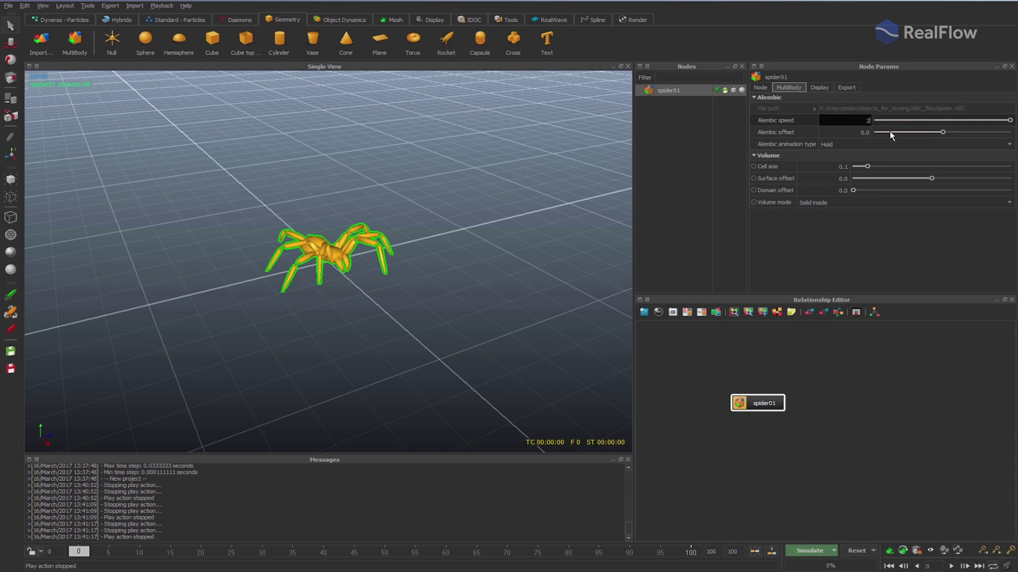
pyautogui.write('2')
pyautogui.press('Return')
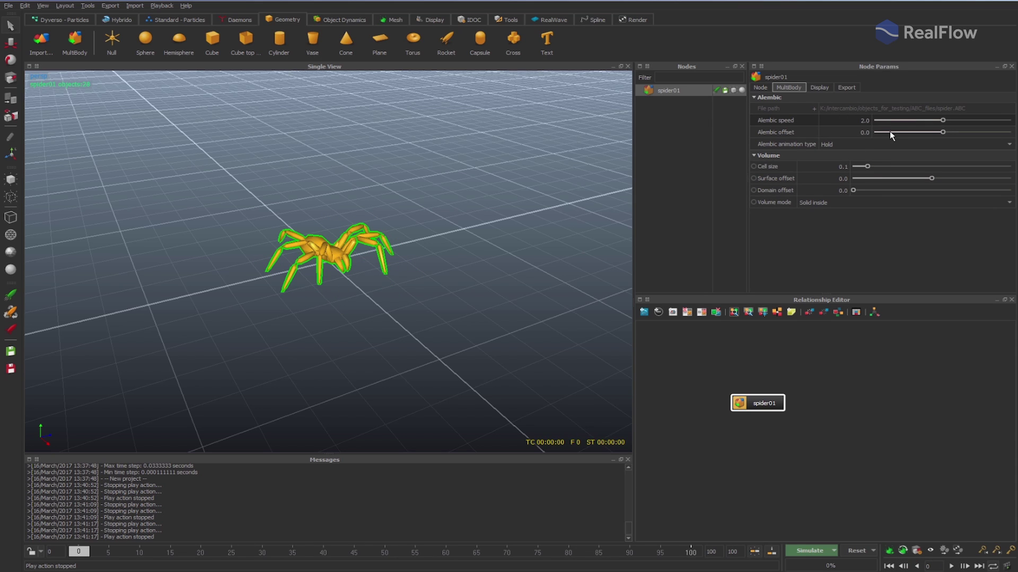
pyautogui.click(952, 566)
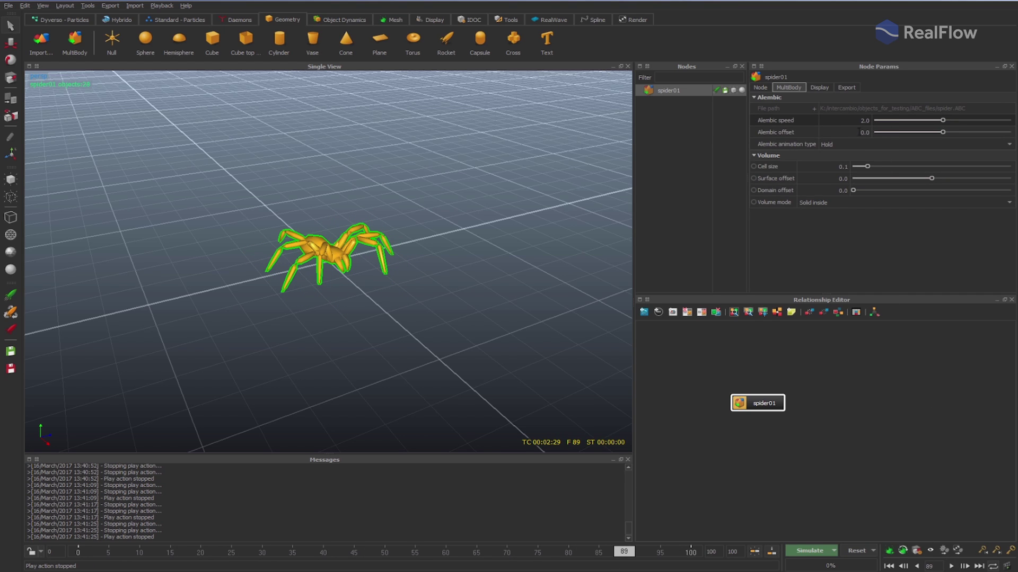
# Set the Alembic animation type to Loop and replay the walk from the start.
pyautogui.click(841, 147)
pyautogui.click(841, 151)
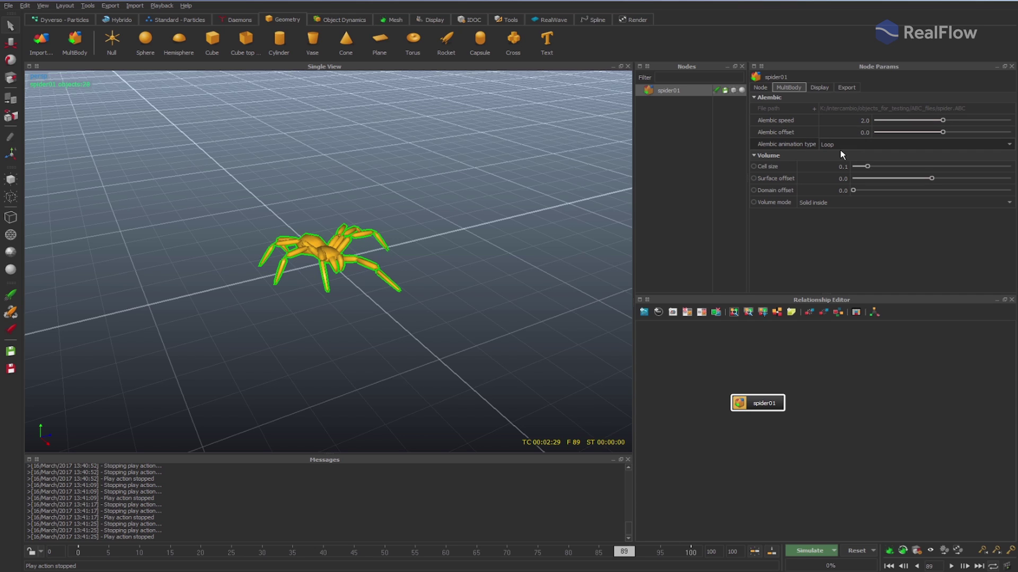
pyautogui.click(889, 566)
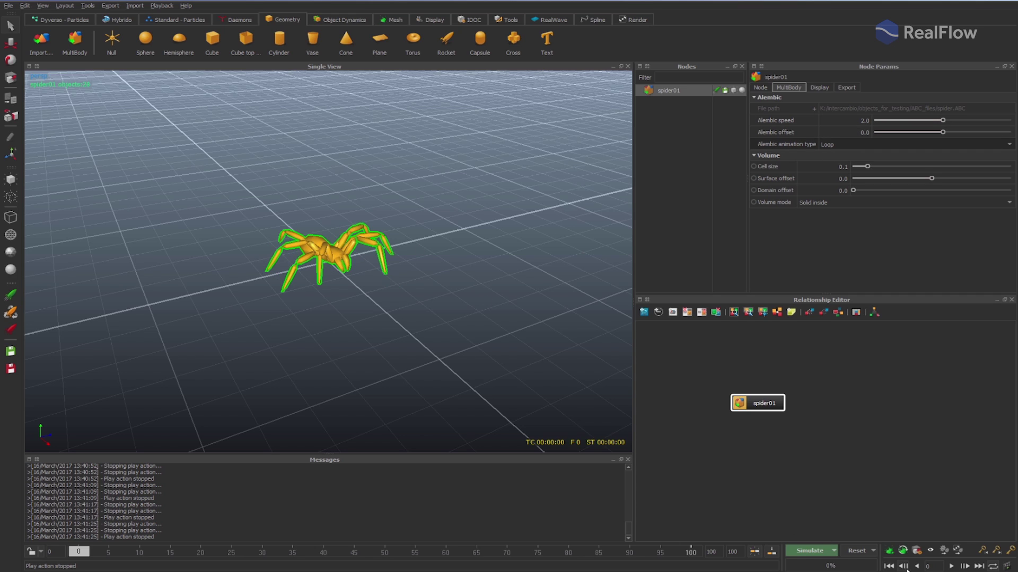
pyautogui.click(950, 566)
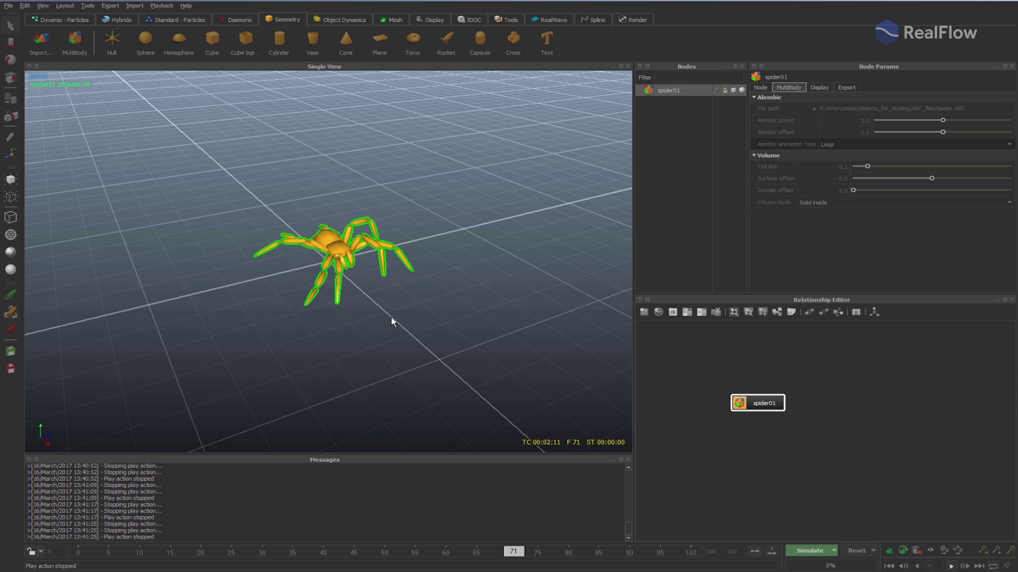
pyautogui.click(951, 566)
# Try a slow Alembic speed of 0.1 and play it.
pyautogui.doubleClick(854, 120)
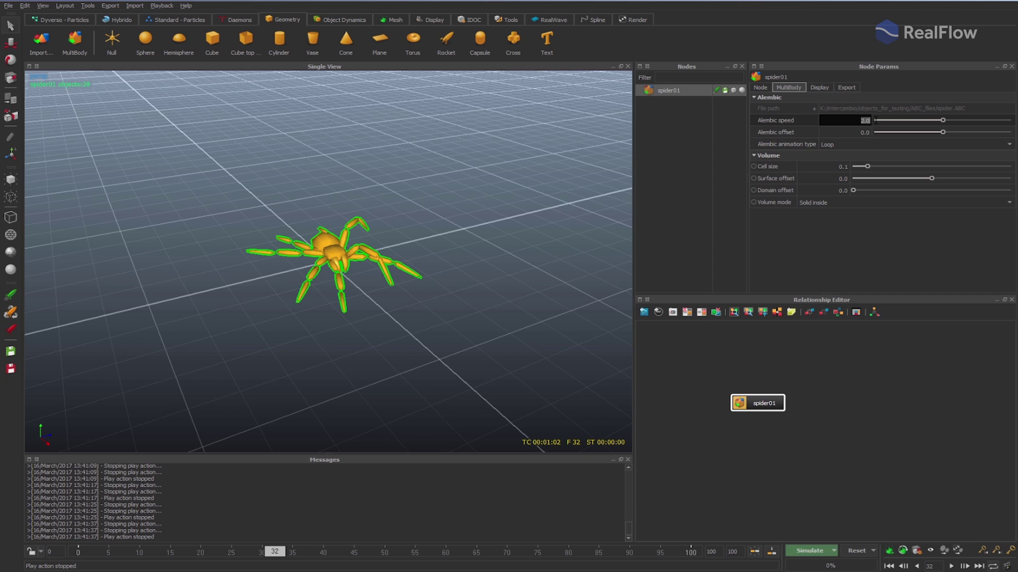
pyautogui.press('Return')
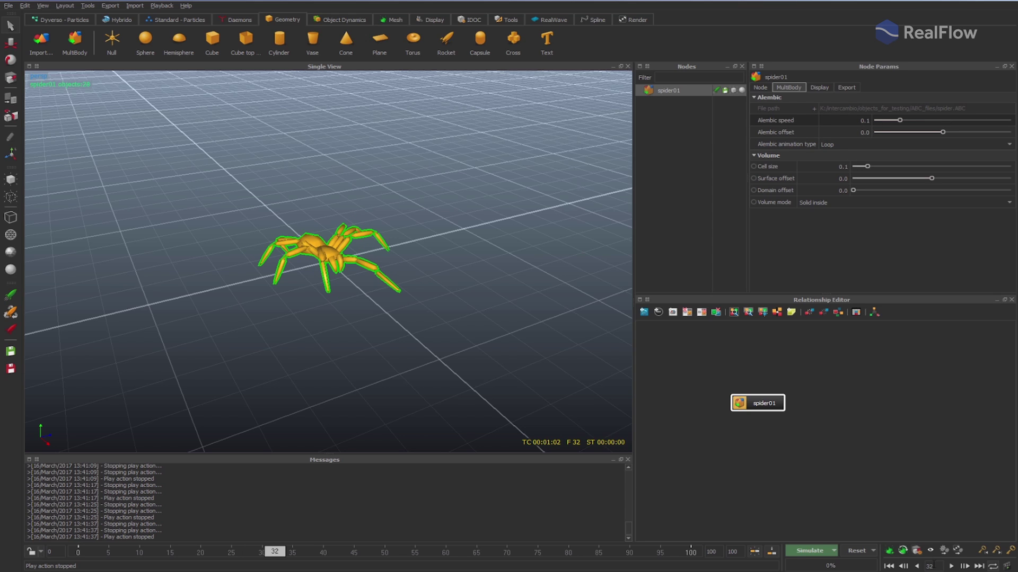
pyautogui.click(952, 568)
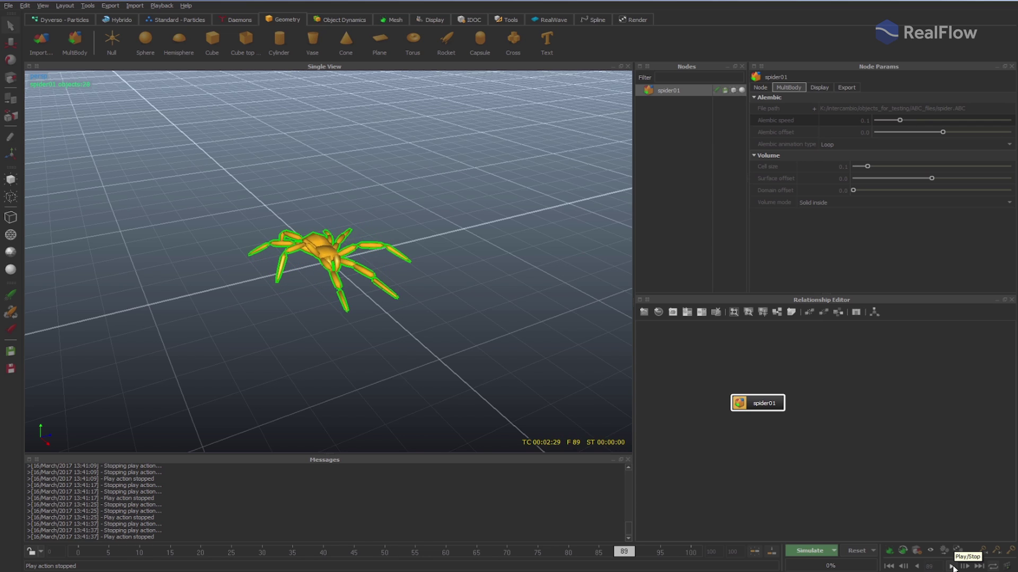
pyautogui.click(952, 567)
# Set the Alembic speed to 5.0 and replay from the first frame.
pyautogui.doubleClick(869, 121)
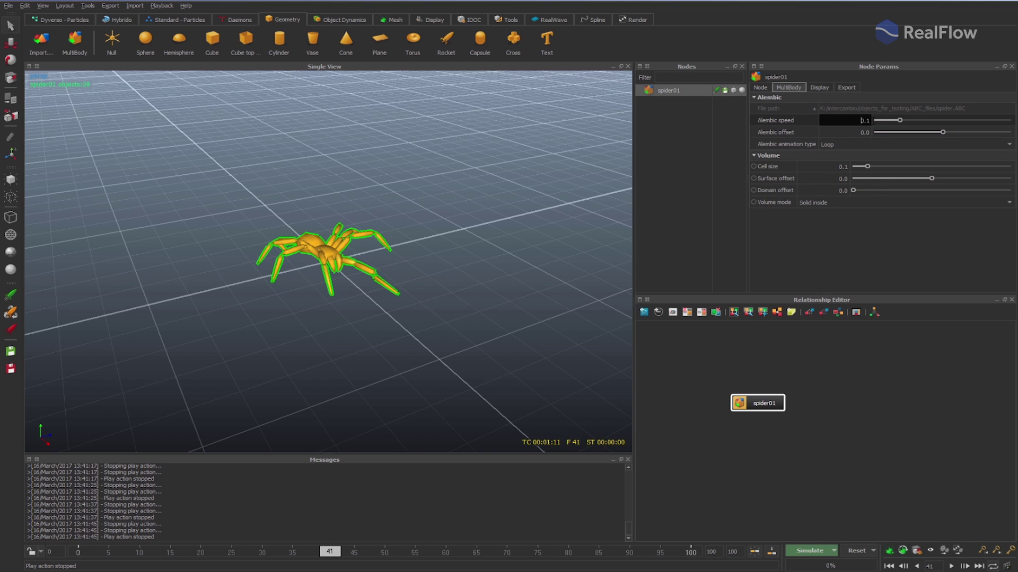
pyautogui.write('5')
pyautogui.press('Return')
pyautogui.click(889, 567)
pyautogui.click(950, 567)
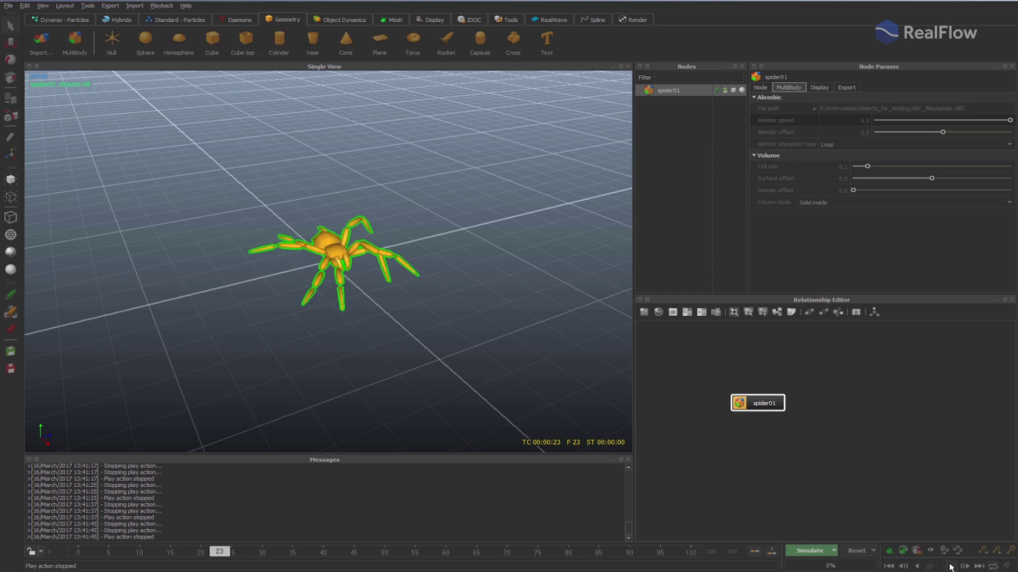
# Reset the Alembic speed to 1.0, lower the offset to -1.41, and replay the walk.
pyautogui.click(950, 567)
pyautogui.doubleClick(864, 132)
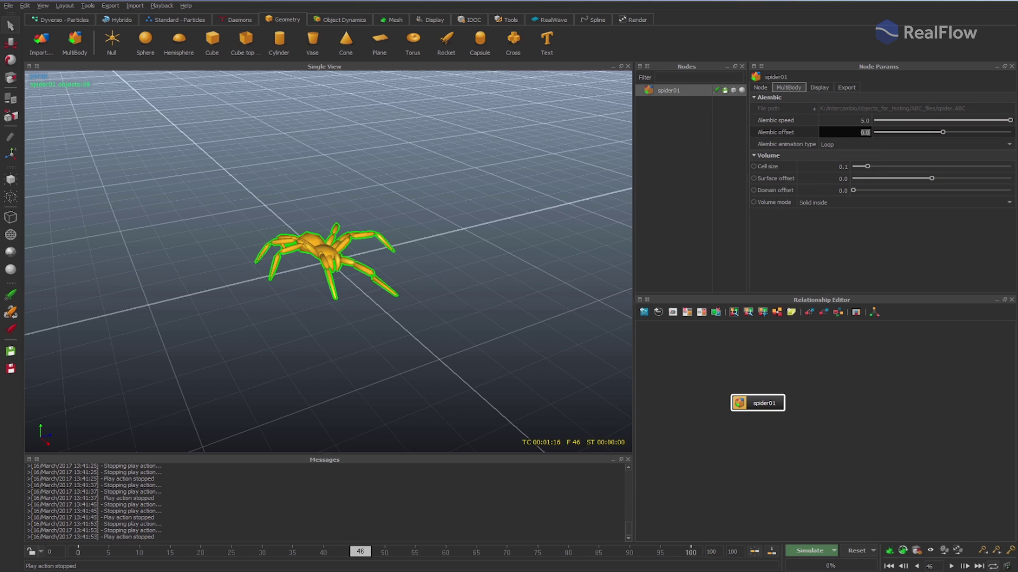
pyautogui.doubleClick(856, 120)
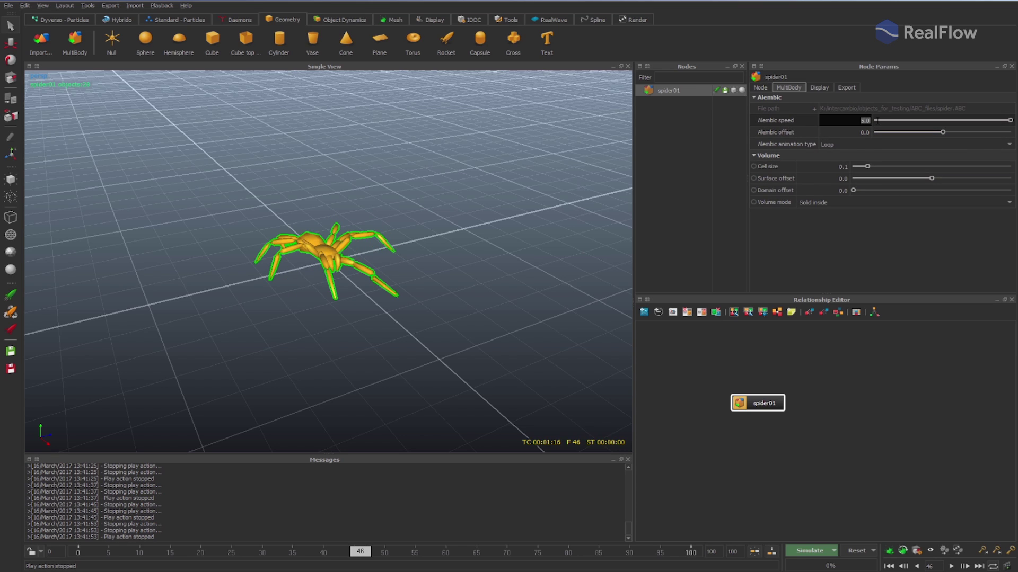
pyautogui.write('1')
pyautogui.press('Return')
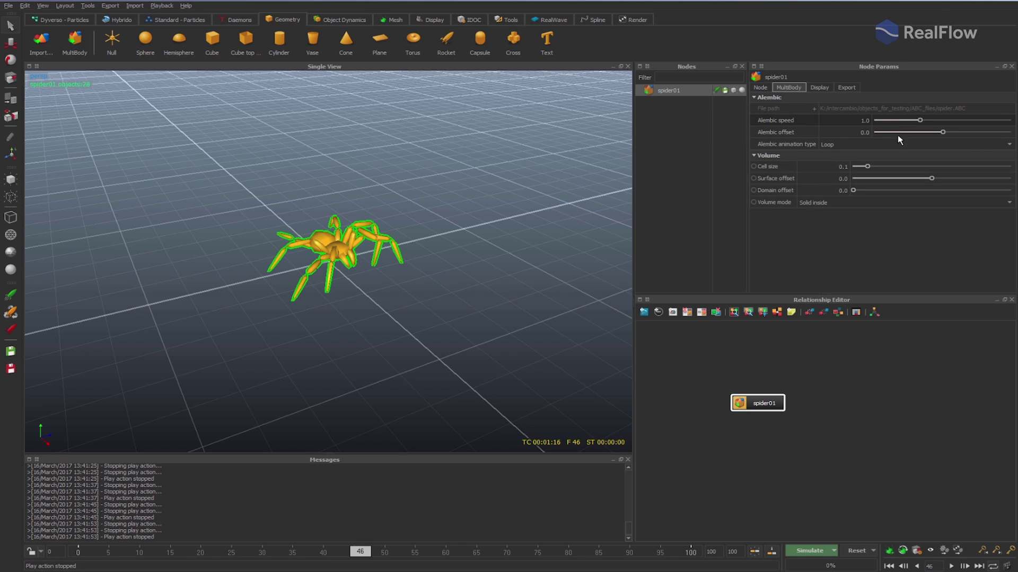
pyautogui.moveTo(941, 132); pyautogui.dragTo(910, 132)
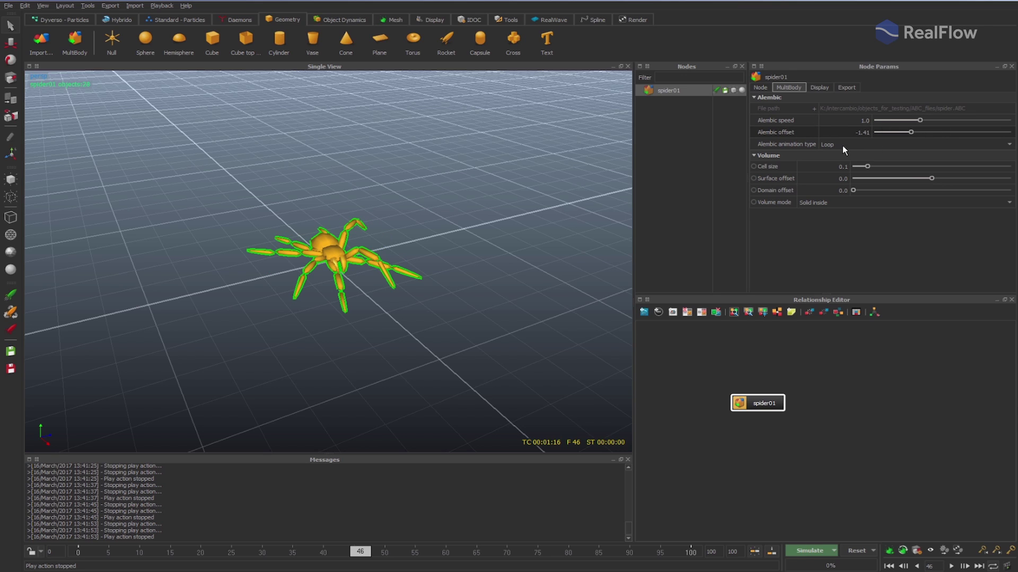
pyautogui.click(890, 566)
pyautogui.click(951, 566)
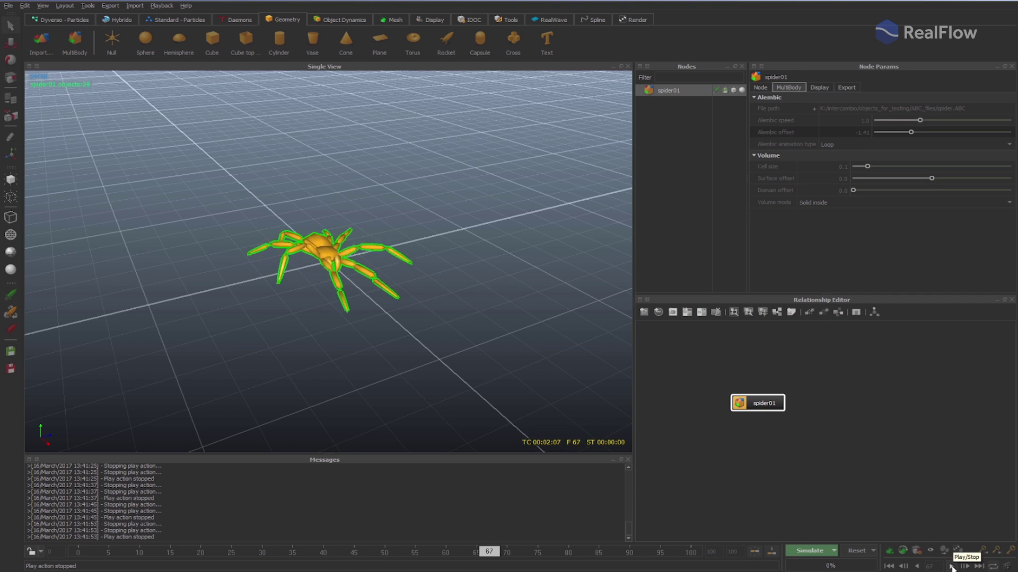
pyautogui.click(952, 566)
# Try the Hold animation type and play the walk from the start.
pyautogui.click(844, 145)
pyautogui.click(838, 132)
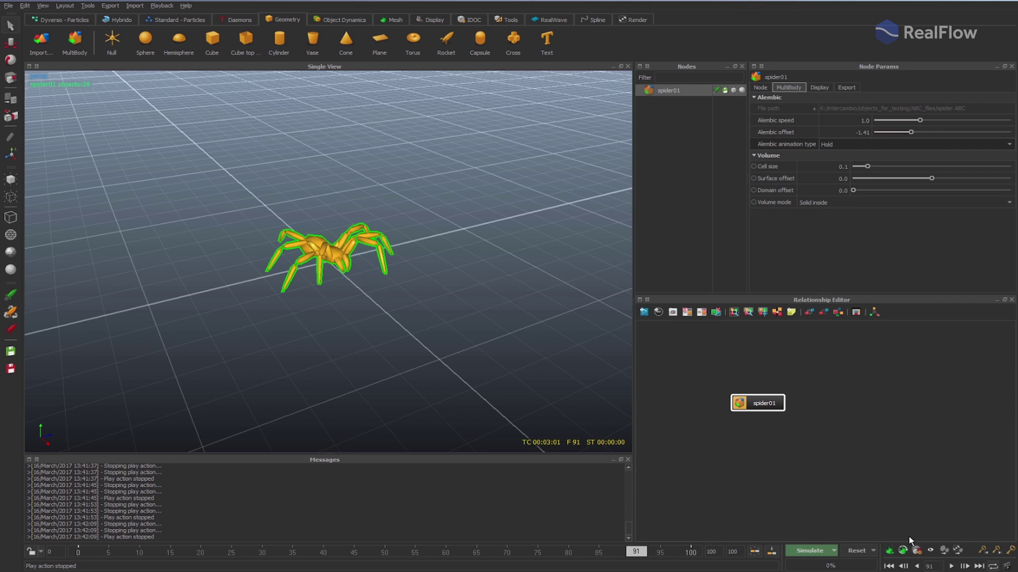
pyautogui.click(889, 566)
pyautogui.click(952, 566)
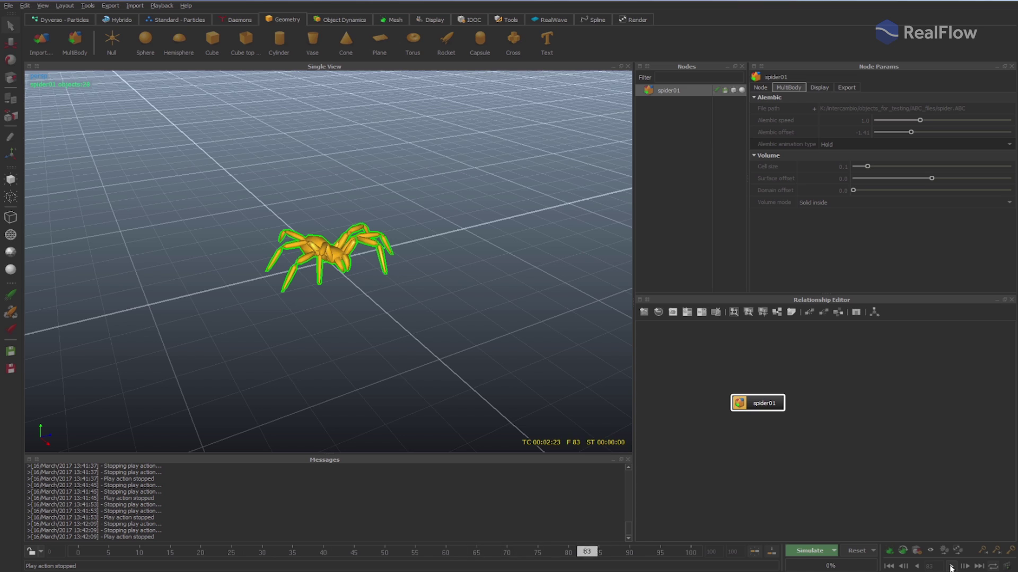
pyautogui.click(951, 566)
# Switch the animation type back to Loop and play the spider's walk.
pyautogui.click(844, 145)
pyautogui.click(841, 151)
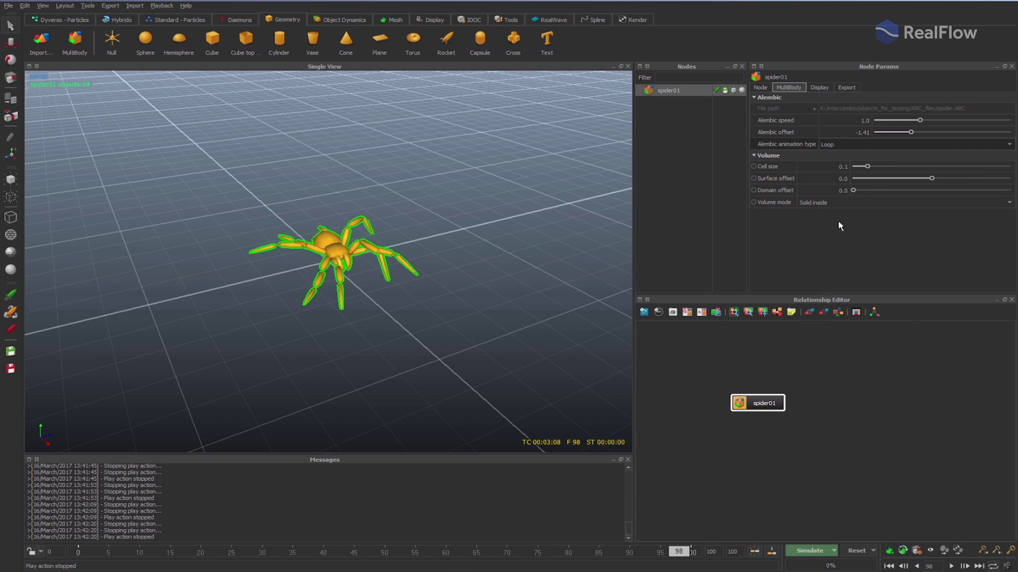
pyautogui.click(888, 566)
pyautogui.click(952, 566)
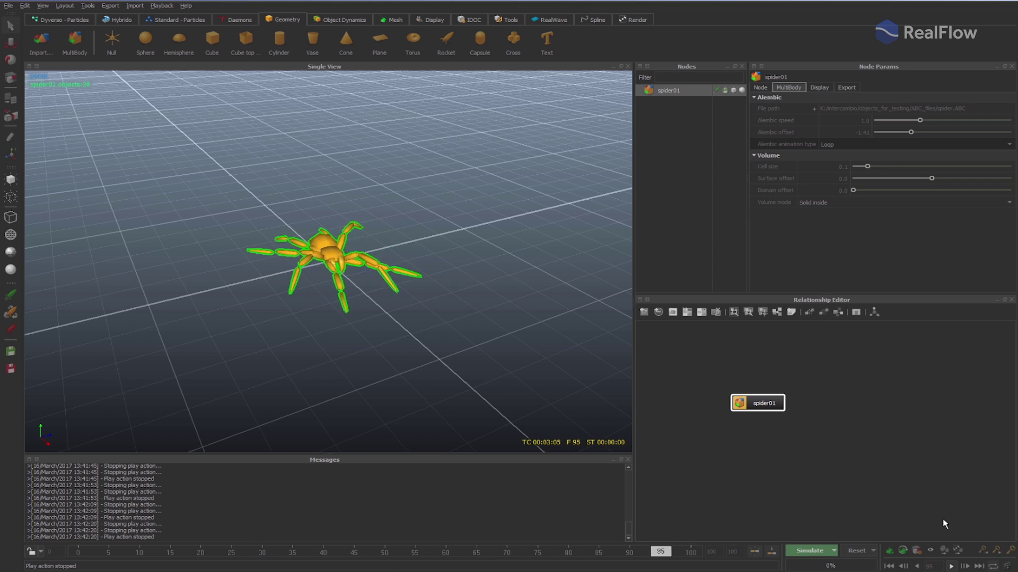
pyautogui.click(952, 567)
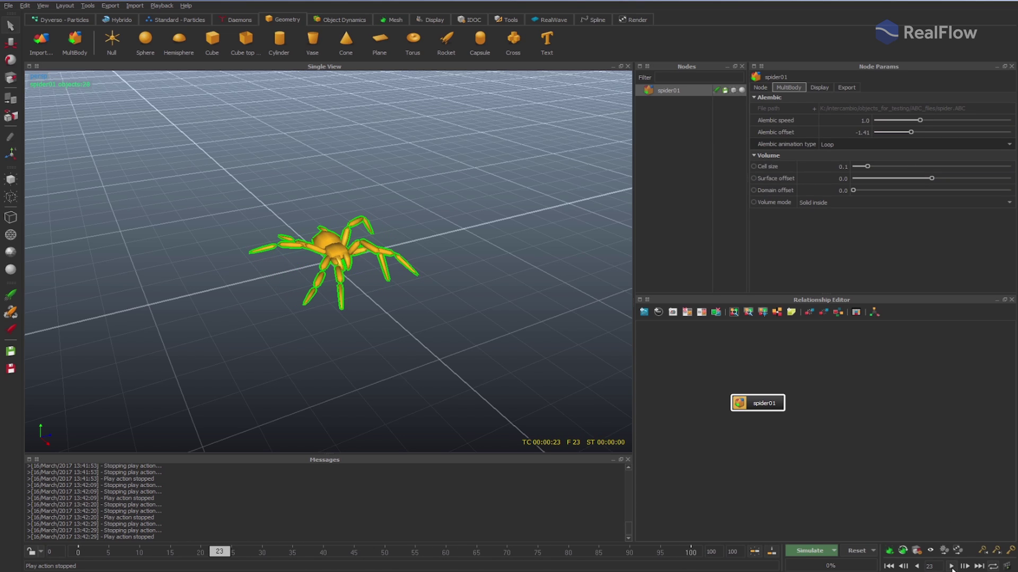
# Add a cube, scale it into a flat slab, and position it under the spider.
pyautogui.click(386, 226)
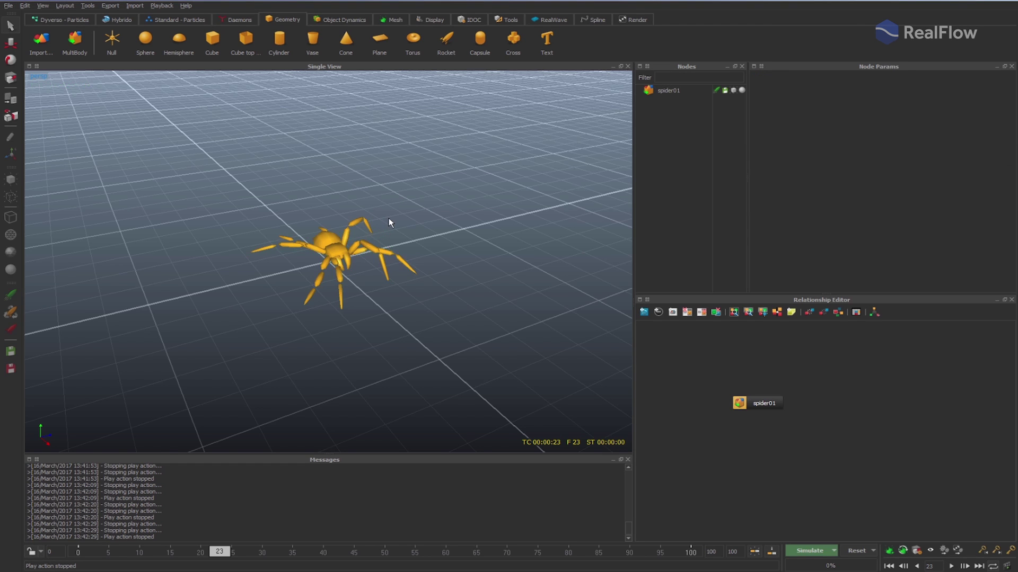
pyautogui.scroll(-5, 389, 220)
pyautogui.keyDown('alt'); pyautogui.moveTo(389, 224); pyautogui.dragTo(422, 264); pyautogui.keyUp('alt')
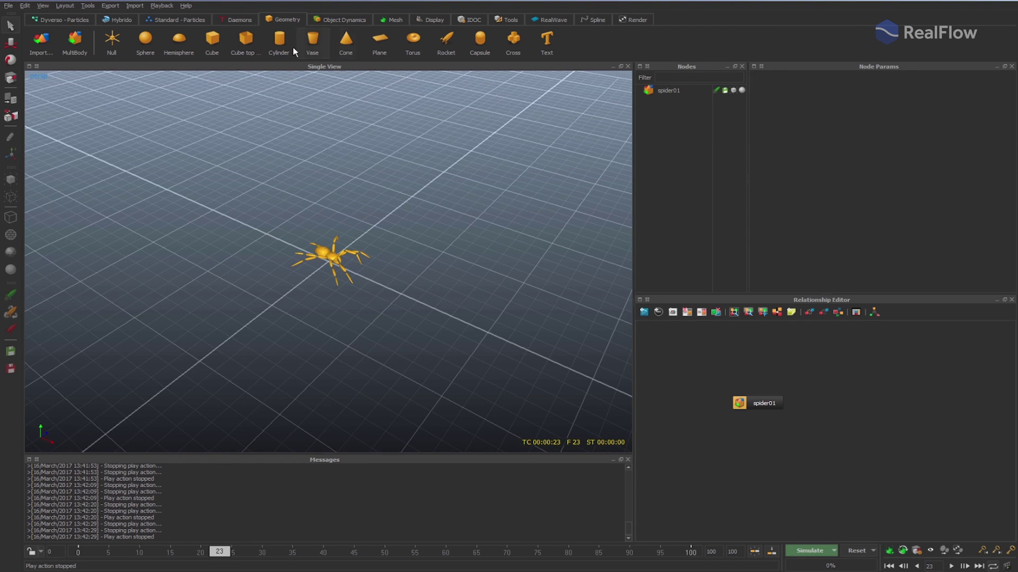
pyautogui.click(211, 42)
pyautogui.press('r')
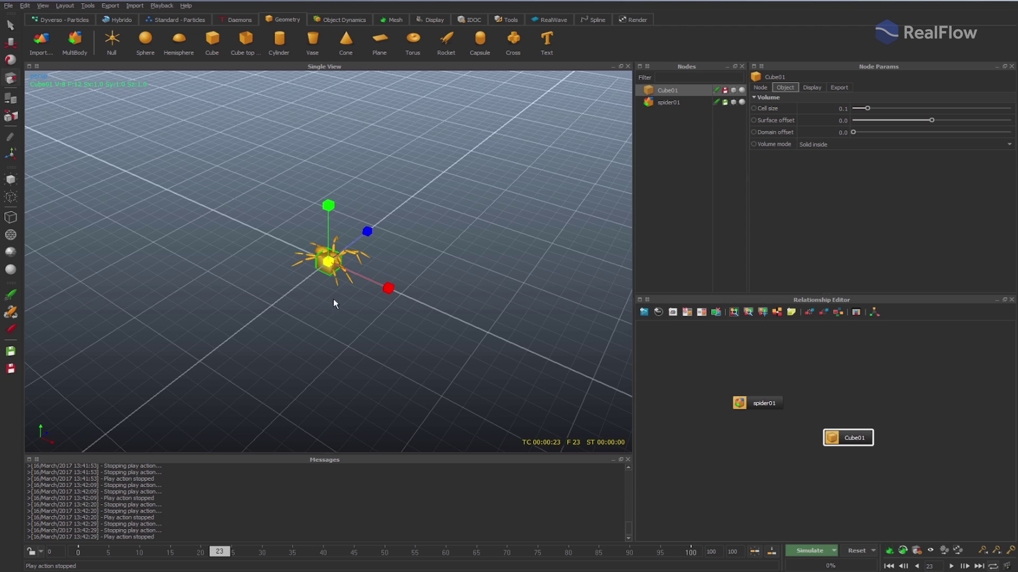
pyautogui.moveTo(388, 289); pyautogui.dragTo(684, 410)
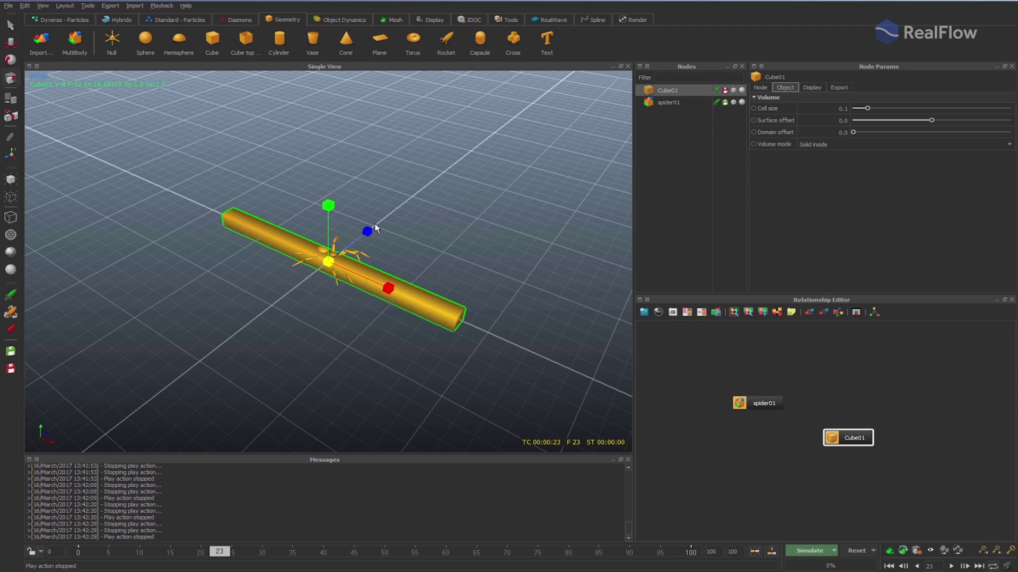
pyautogui.moveTo(365, 229); pyautogui.dragTo(464, 154)
pyautogui.press('w')
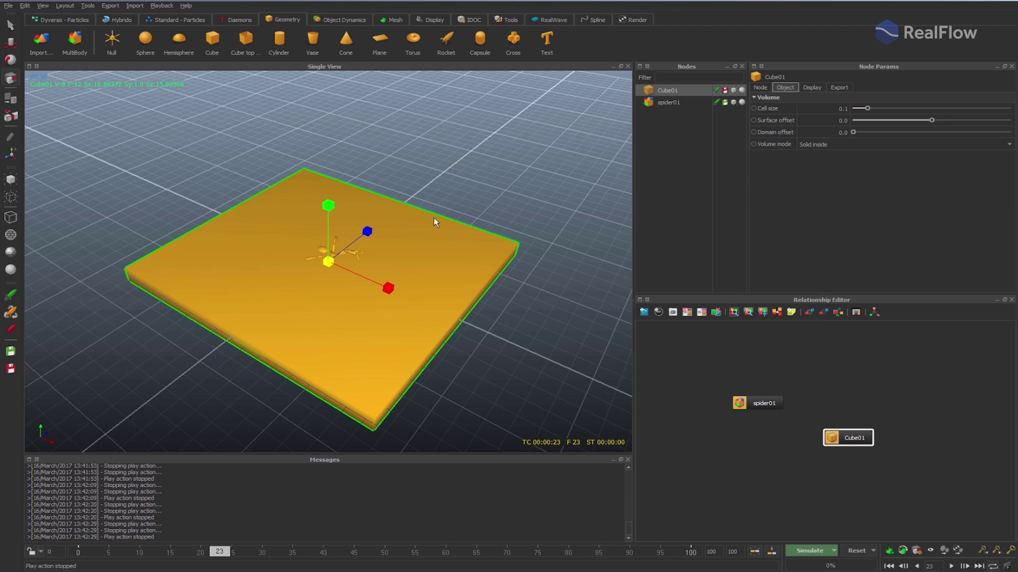
pyautogui.moveTo(391, 288); pyautogui.dragTo(491, 323)
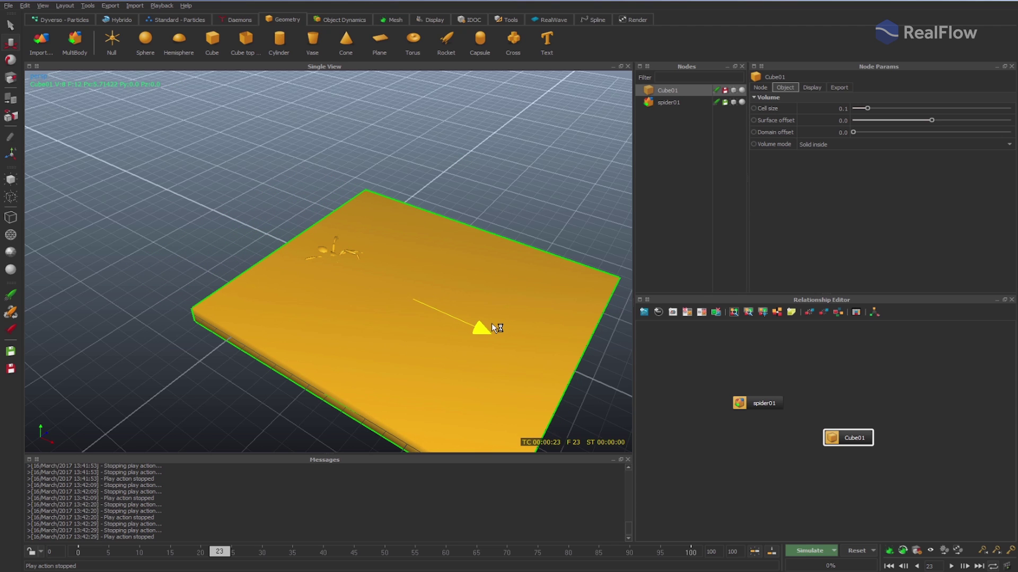
pyautogui.keyDown('alt'); pyautogui.moveTo(354, 258); pyautogui.dragTo(425, 214); pyautogui.keyUp('alt')
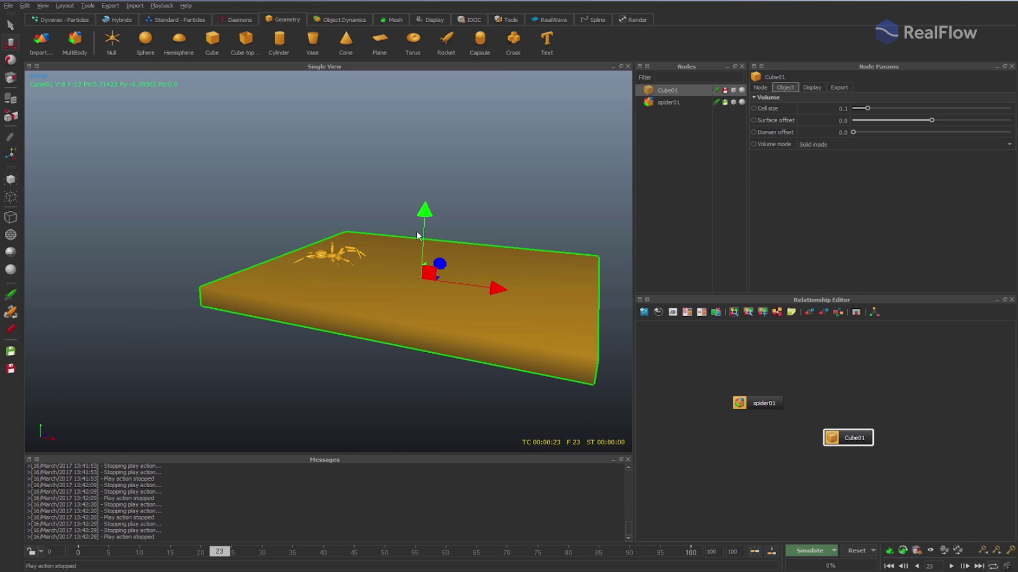
# Duplicate the slab as Cube02 and lower it beneath Cube01 in front view.
pyautogui.hotkey('ctrl', 'd')
pyautogui.press('1')
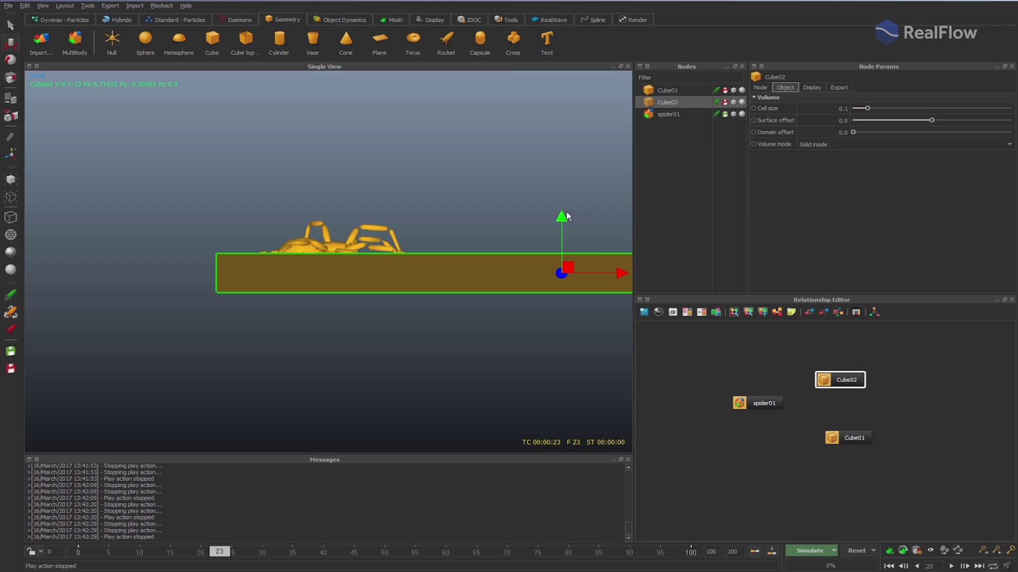
pyautogui.moveTo(560, 222); pyautogui.dragTo(561, 259)
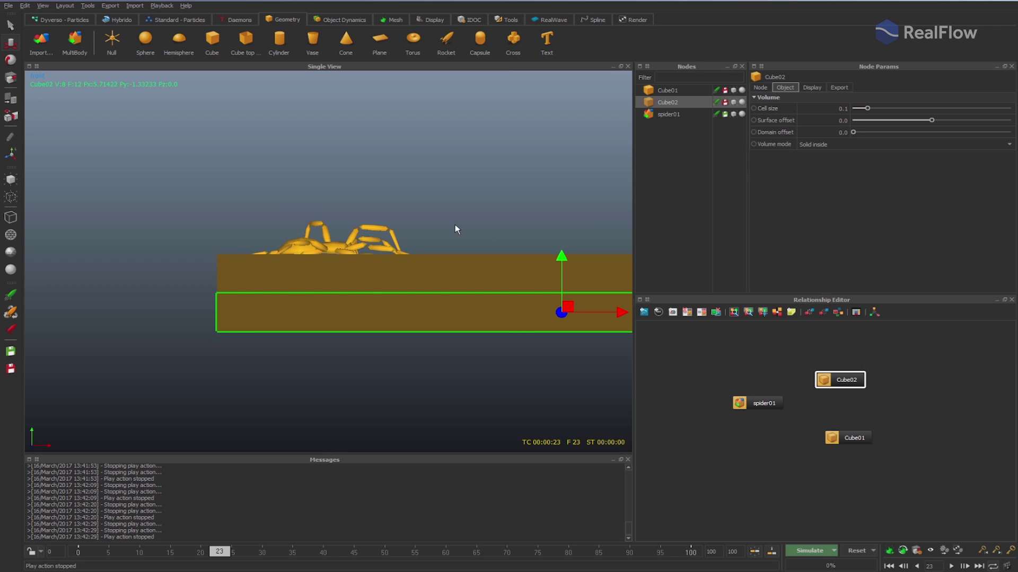
# Colour the top slab Cube01 dark olive #555500.
pyautogui.press('4')
pyautogui.click(570, 273)
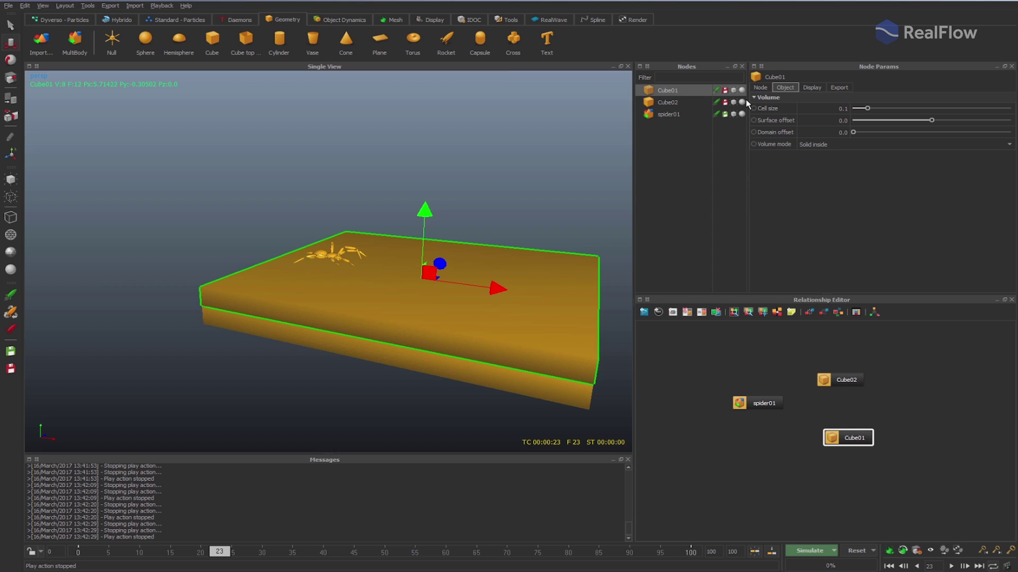
pyautogui.click(760, 88)
pyautogui.click(822, 205)
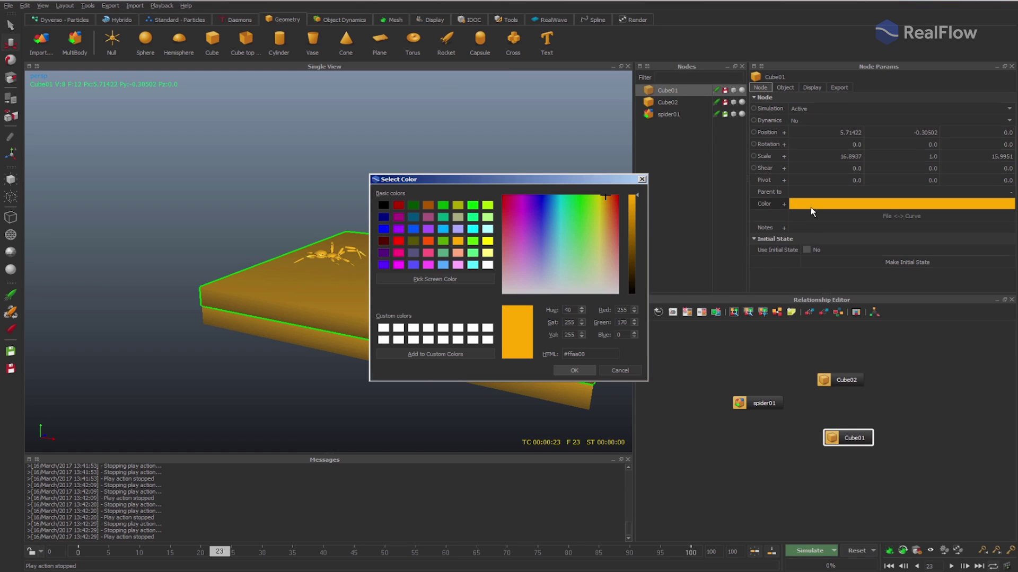
pyautogui.click(519, 254)
pyautogui.click(413, 241)
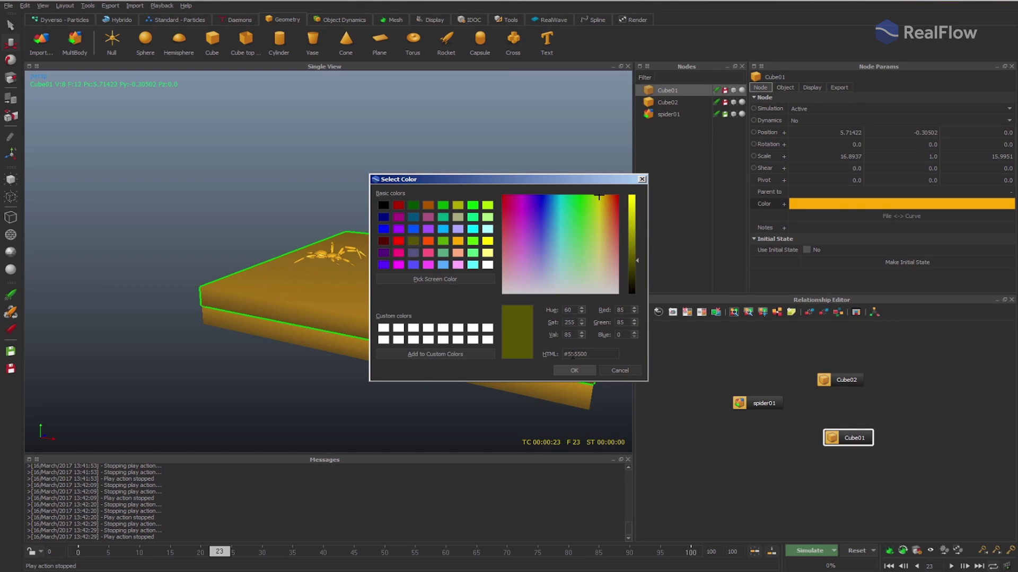
pyautogui.click(584, 368)
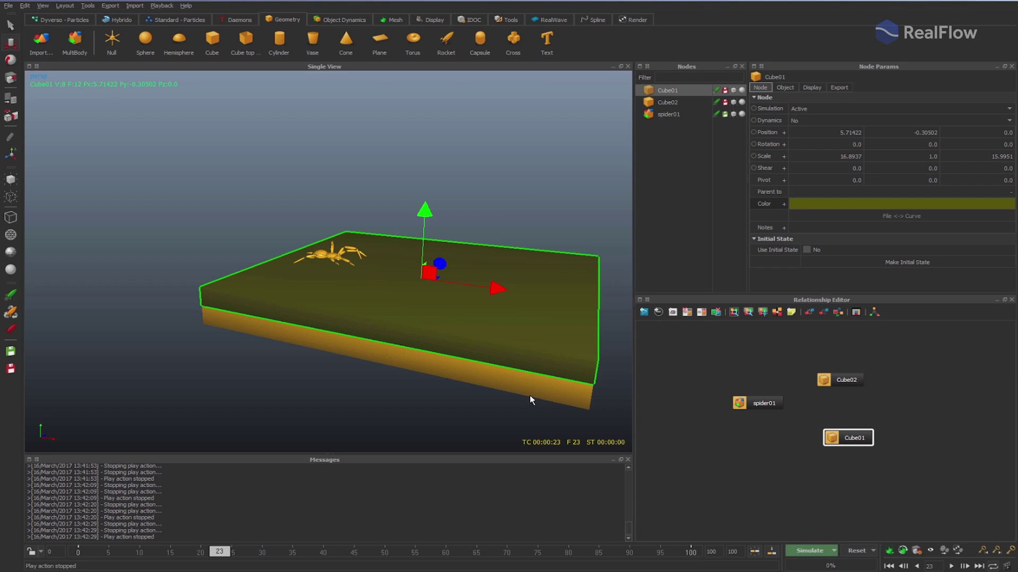
# Colour the bottom slab Cube02 lighter olive #aaaa00.
pyautogui.click(533, 389)
pyautogui.click(823, 204)
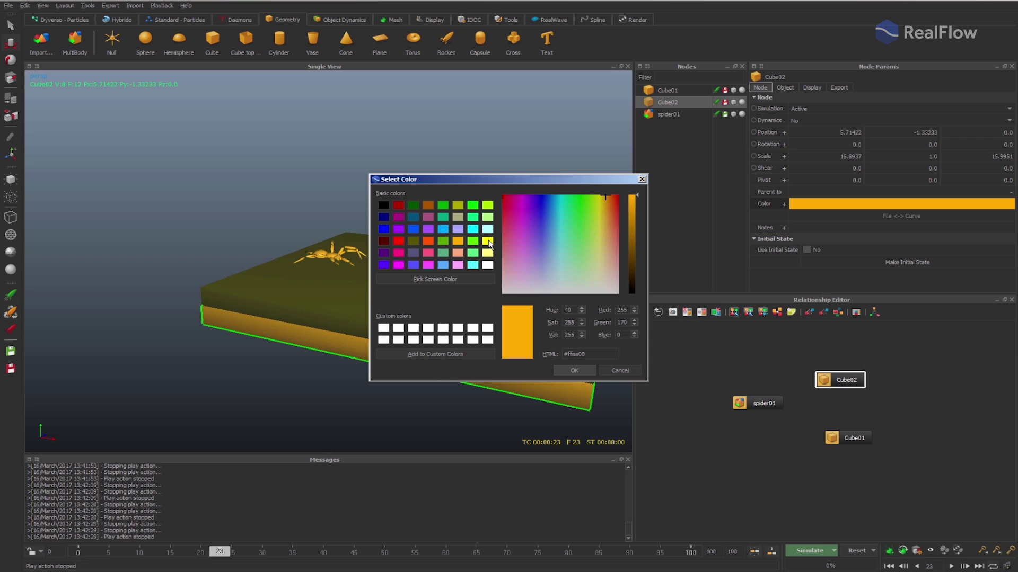
pyautogui.click(487, 243)
pyautogui.click(487, 253)
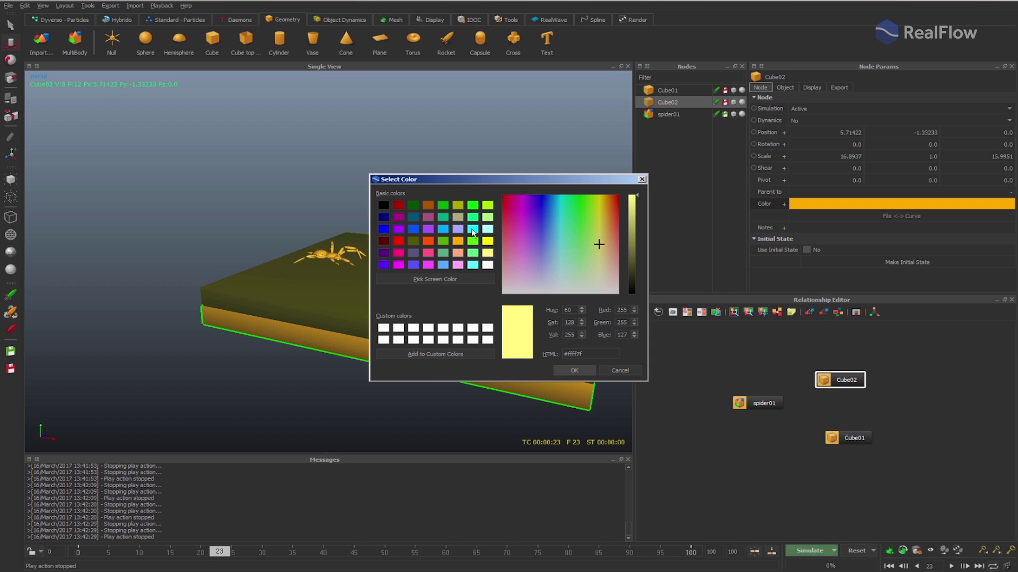
pyautogui.click(458, 207)
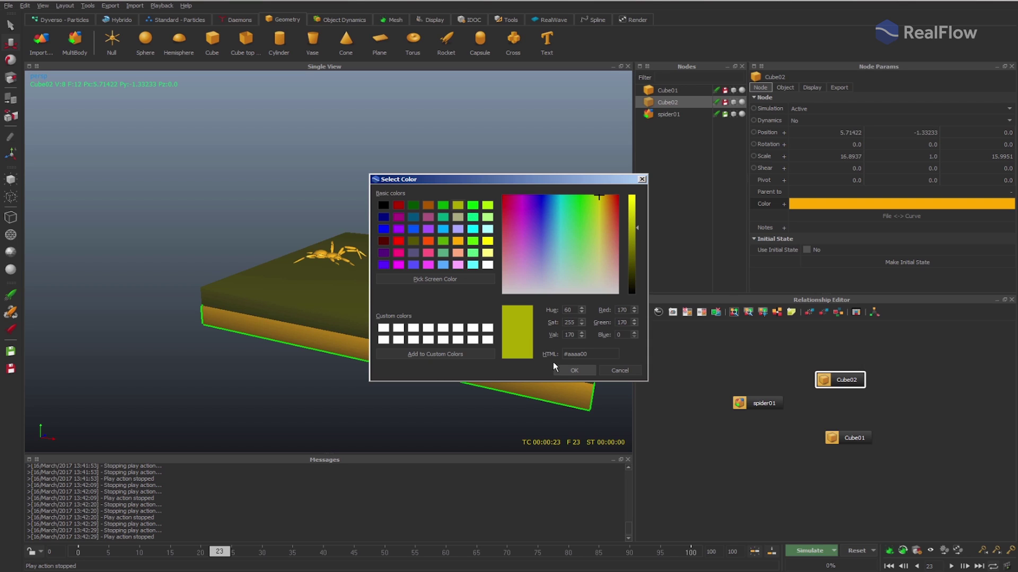
pyautogui.click(581, 371)
pyautogui.click(521, 264)
pyautogui.keyDown('alt'); pyautogui.moveTo(522, 219); pyautogui.dragTo(436, 208); pyautogui.keyUp('alt')
# Fill Cube01 with Dyverso particles using Fill Object, hide Cube01's mesh, and select DY_Domain01.
pyautogui.click(64, 20)
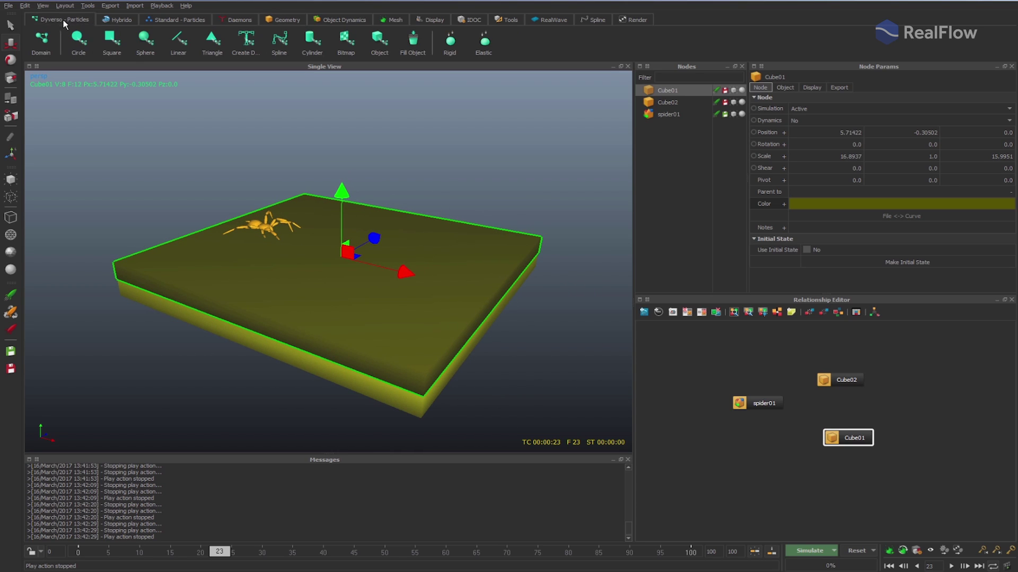
pyautogui.click(412, 43)
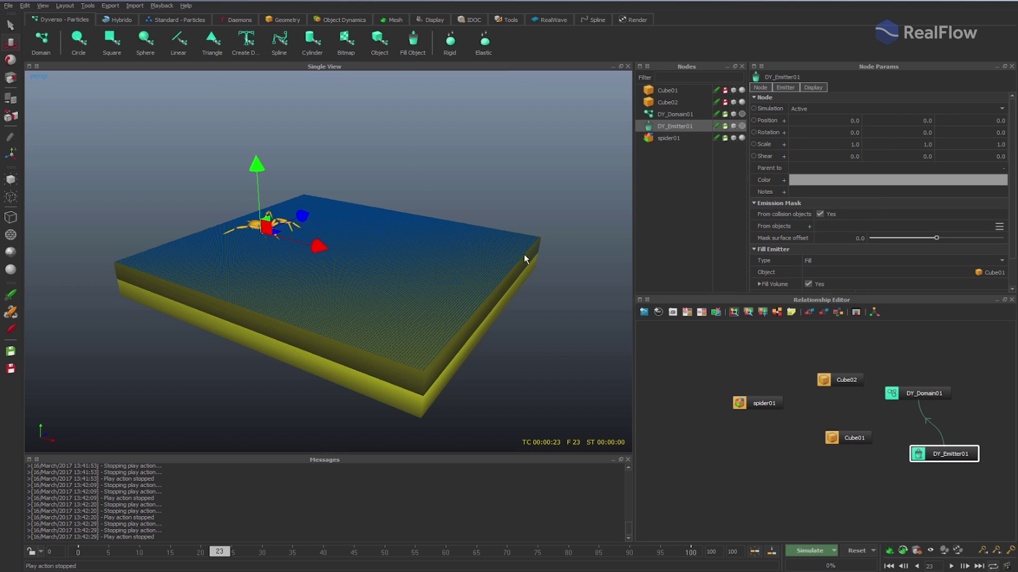
pyautogui.click(677, 103)
pyautogui.click(669, 90)
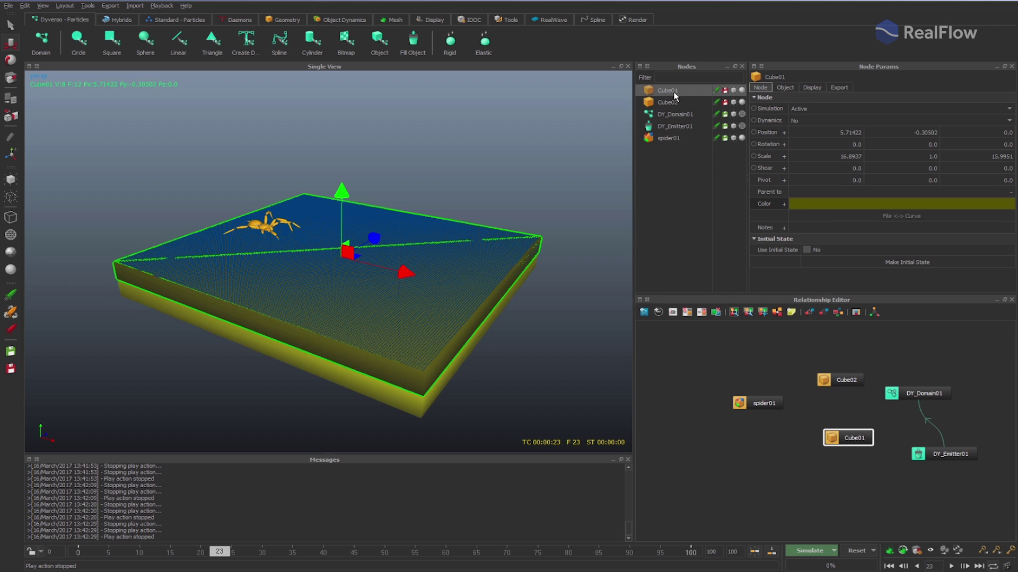
pyautogui.click(733, 90)
pyautogui.keyDown('alt'); pyautogui.moveTo(551, 199); pyautogui.dragTo(545, 262); pyautogui.keyUp('alt')
pyautogui.click(551, 262)
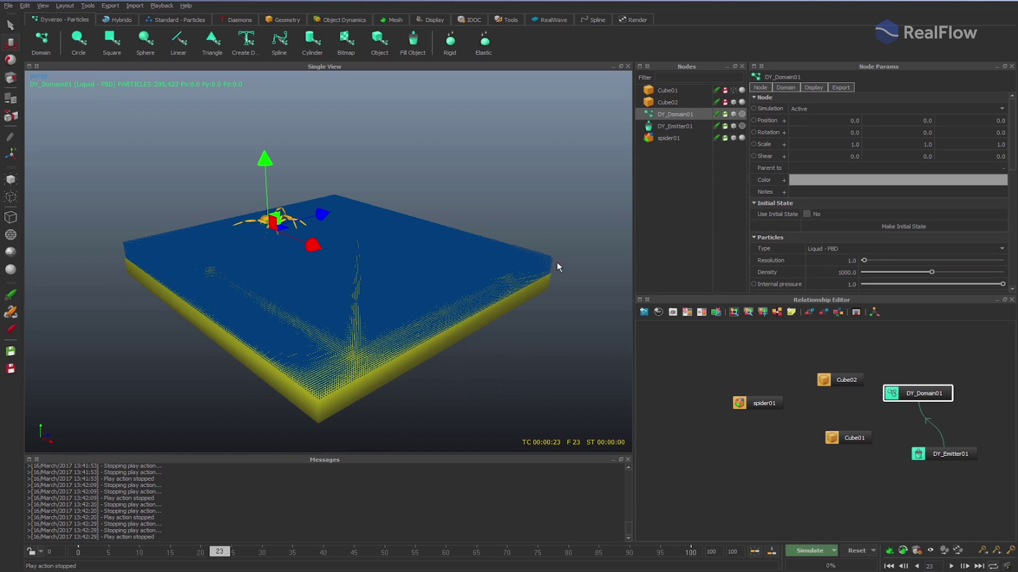
# Change DY_Domain01's particle type to Granular.
pyautogui.click(788, 87)
pyautogui.click(825, 109)
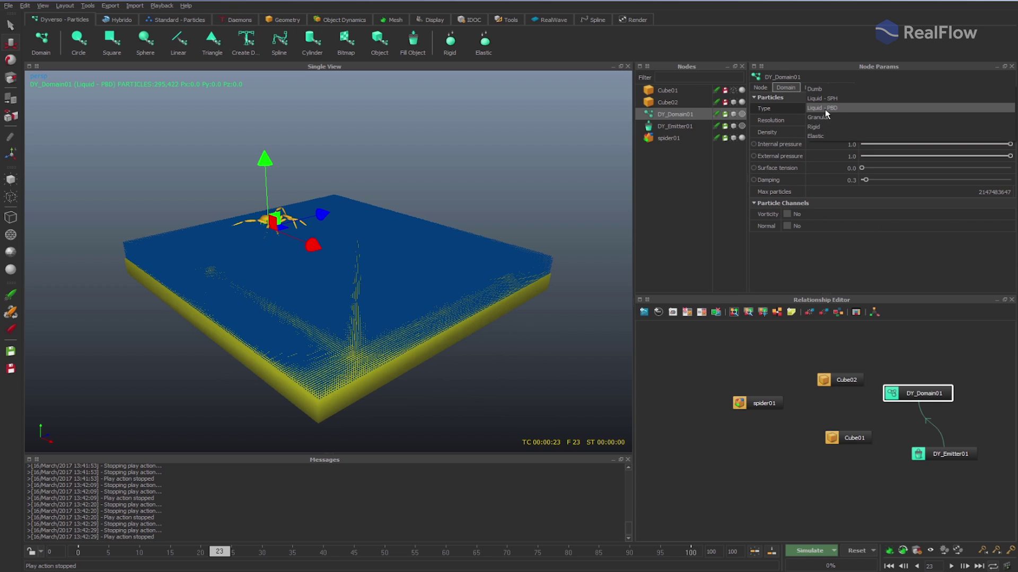
pyautogui.click(836, 117)
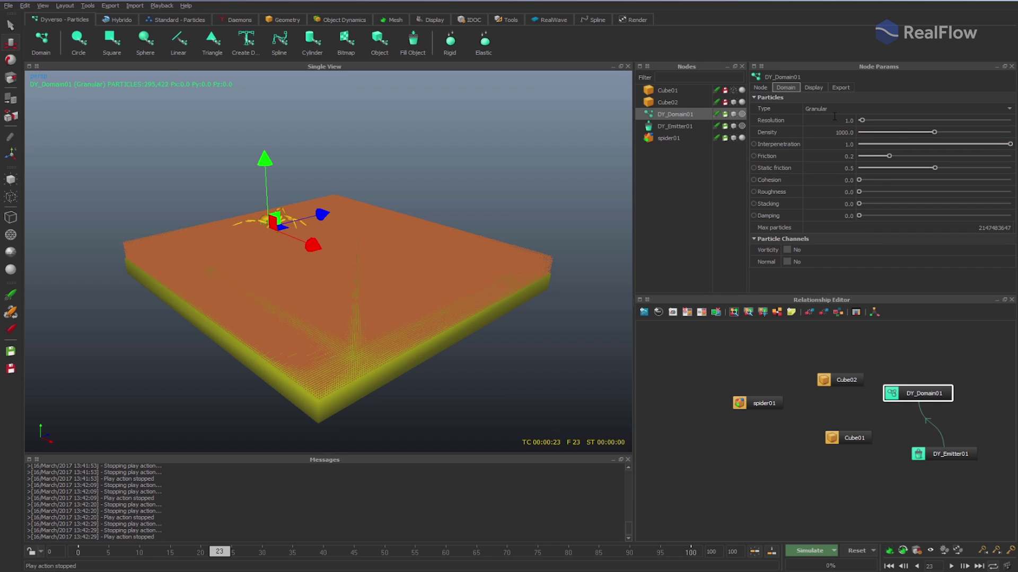
pyautogui.moveTo(513, 187)
pyautogui.keyDown('alt'); pyautogui.mouseDown()
pyautogui.moveTo(549, 190)
pyautogui.moveTo(501, 190)
pyautogui.moveTo(530, 183)
pyautogui.mouseUp(); pyautogui.keyUp('alt')
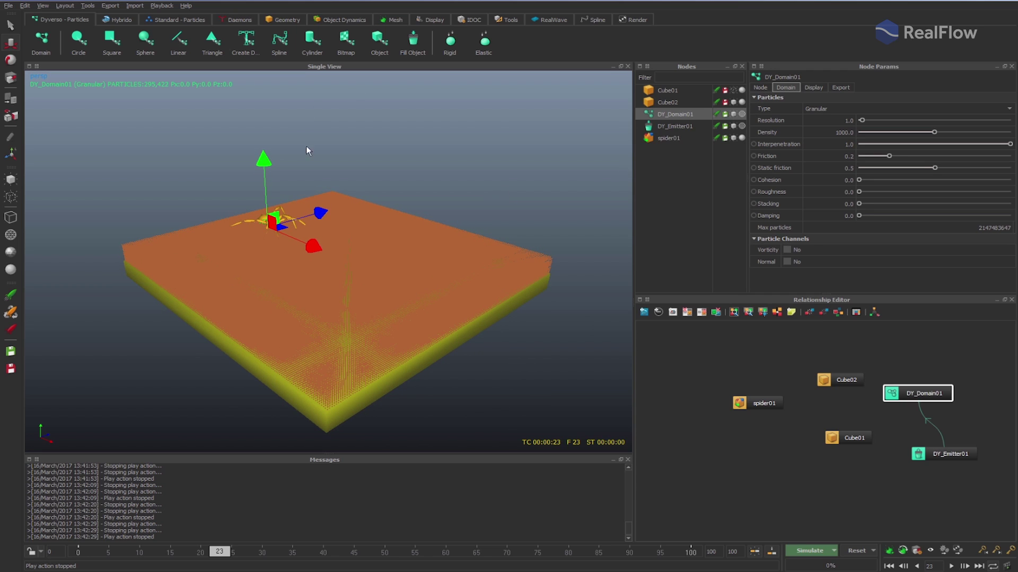
pyautogui.keyDown('alt'); pyautogui.moveTo(430, 205); pyautogui.dragTo(444, 205); pyautogui.keyUp('alt')
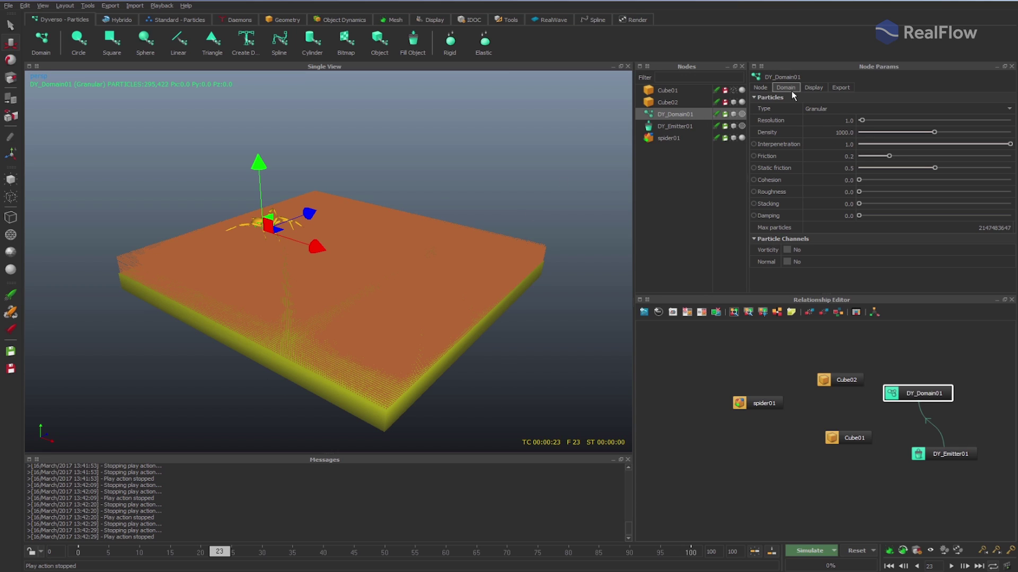
# Display DY_Domain01's particles as spheres of size 0.1.
pyautogui.click(815, 89)
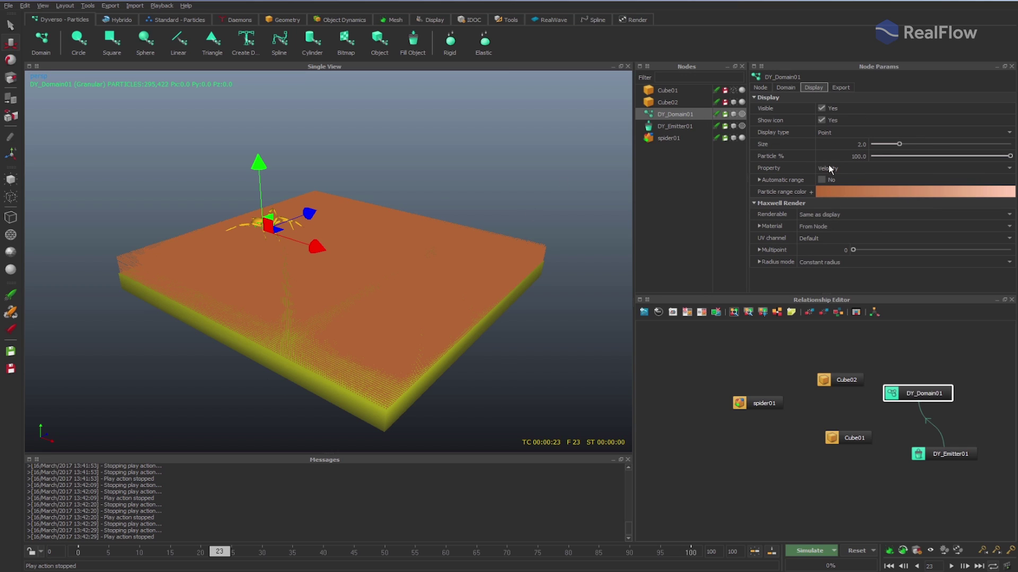
pyautogui.click(856, 143)
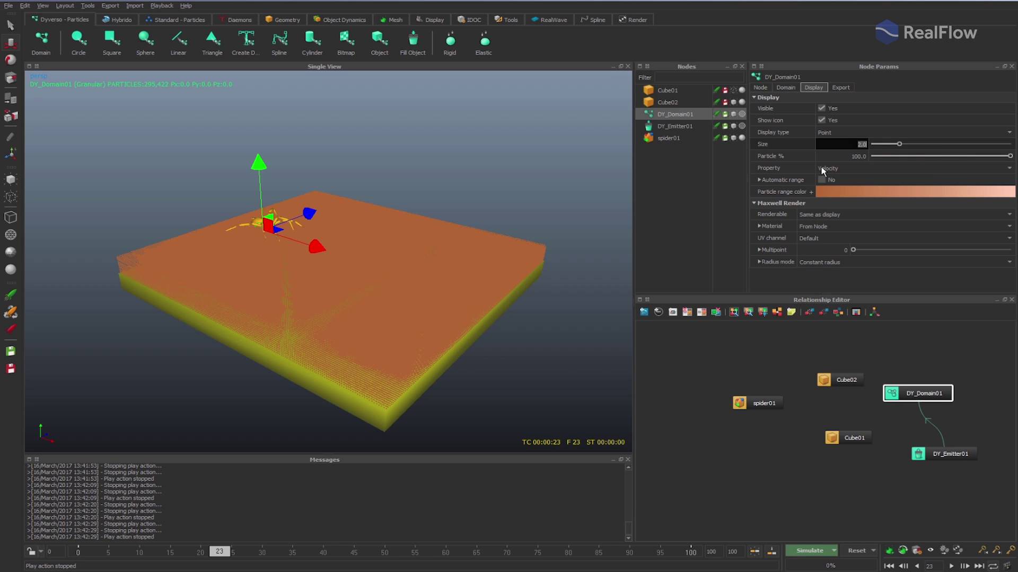
pyautogui.click(826, 133)
pyautogui.click(829, 141)
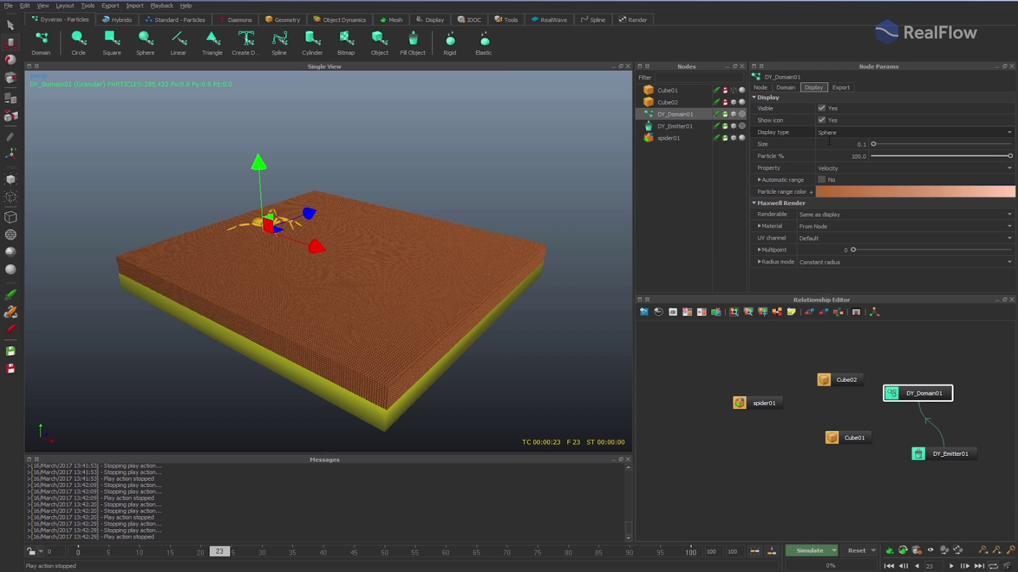
pyautogui.keyDown('alt'); pyautogui.moveTo(469, 234); pyautogui.dragTo(422, 222); pyautogui.keyUp('alt')
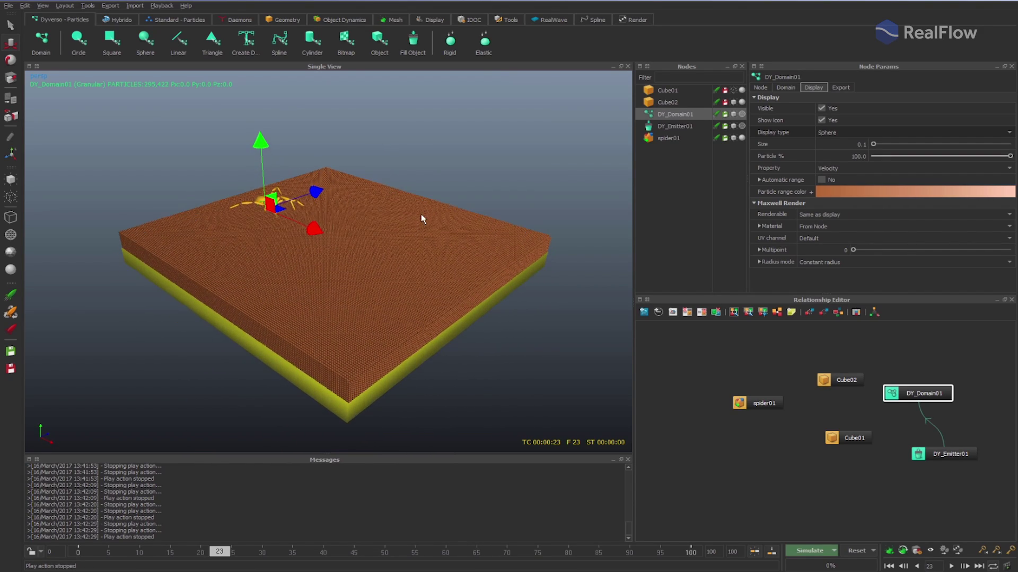
# Move the Cube01 node aside in the Relationship Editor after a cancelled hub search.
pyautogui.click(797, 418)
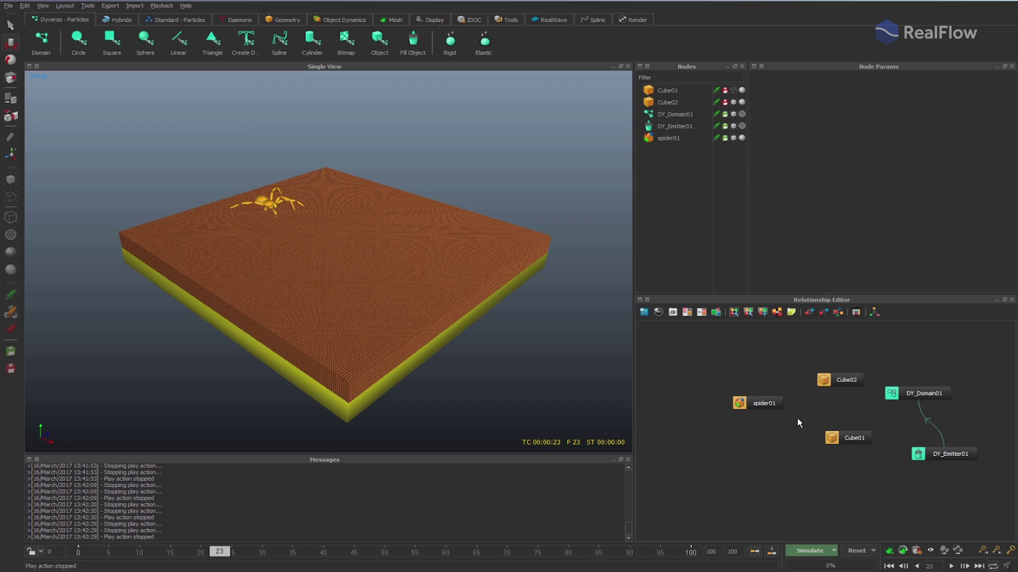
pyautogui.rightClick(797, 418)
pyautogui.write('hub')
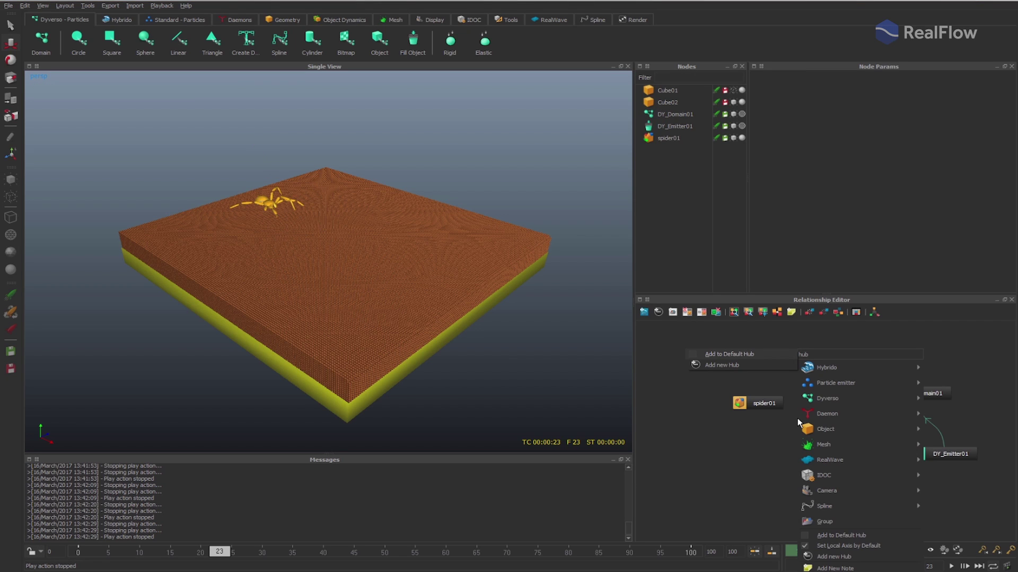
pyautogui.press('Escape')
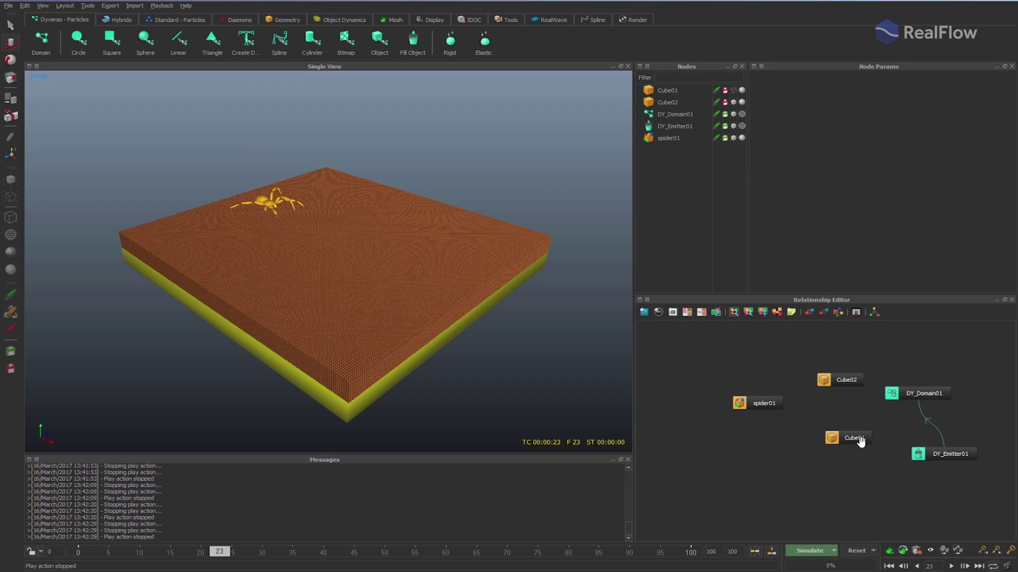
pyautogui.click(808, 439)
pyautogui.moveTo(808, 441); pyautogui.dragTo(773, 440)
pyautogui.click(828, 430)
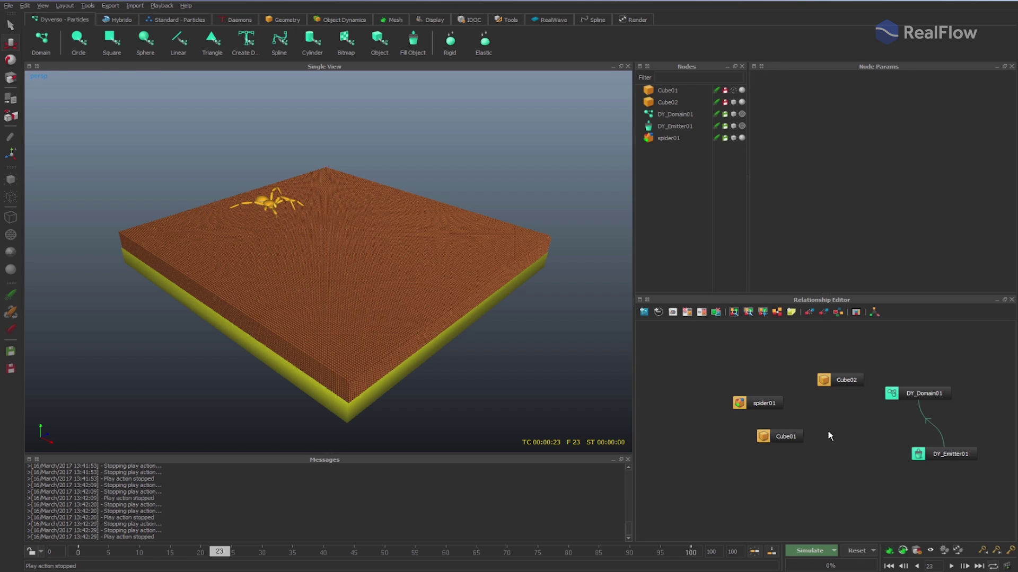
# Create a new hub Hub01 and link it to DY_Domain01.
pyautogui.rightClick(828, 431)
pyautogui.write('hub')
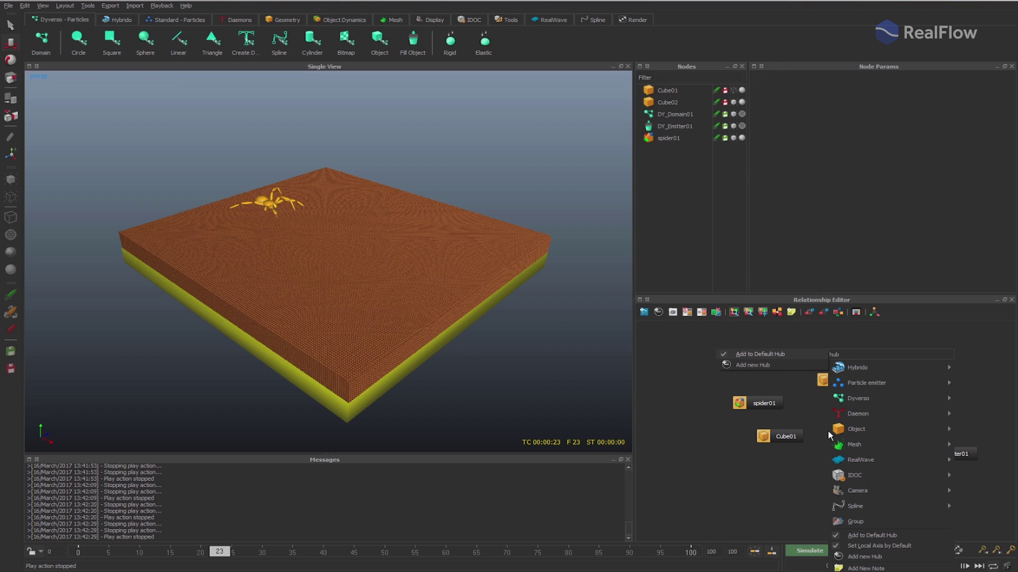
pyautogui.press('Down')
pyautogui.press('Return')
pyautogui.moveTo(845, 438); pyautogui.dragTo(886, 396)
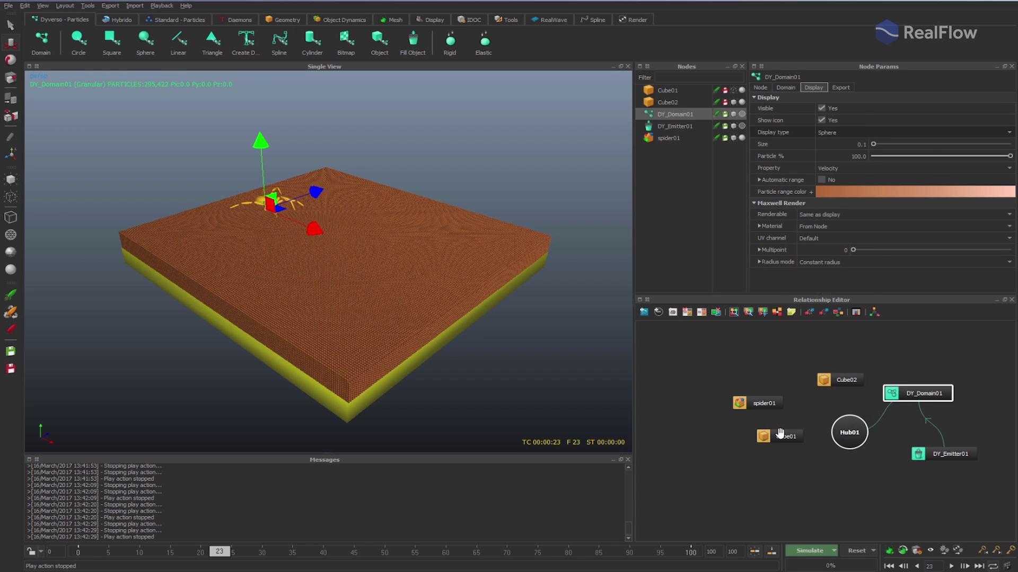
# Link spider01 and Cube02 to Hub01, leaving Cube01 unconnected.
pyautogui.click(765, 436)
pyautogui.click(765, 403)
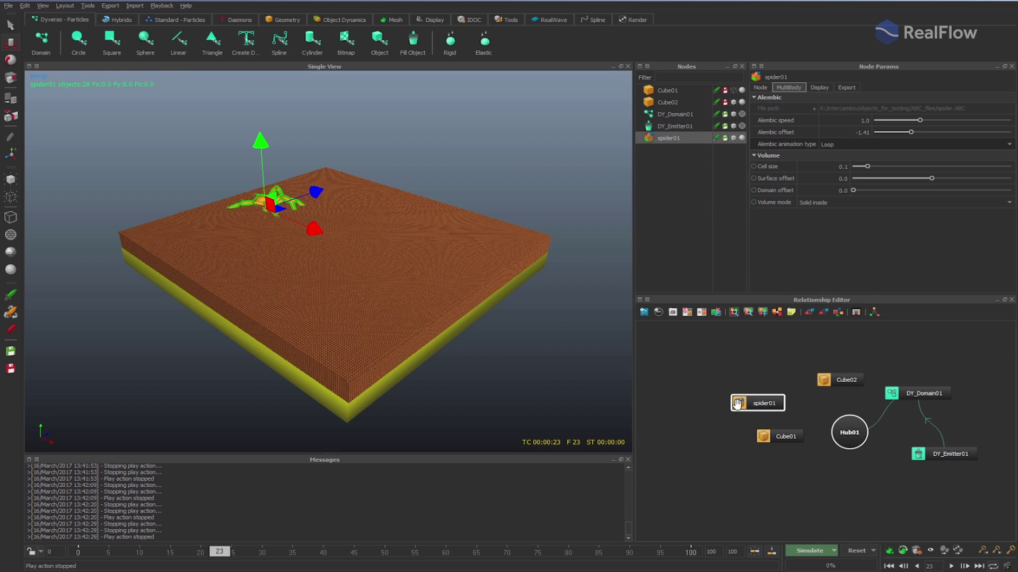
pyautogui.moveTo(737, 404); pyautogui.dragTo(853, 427)
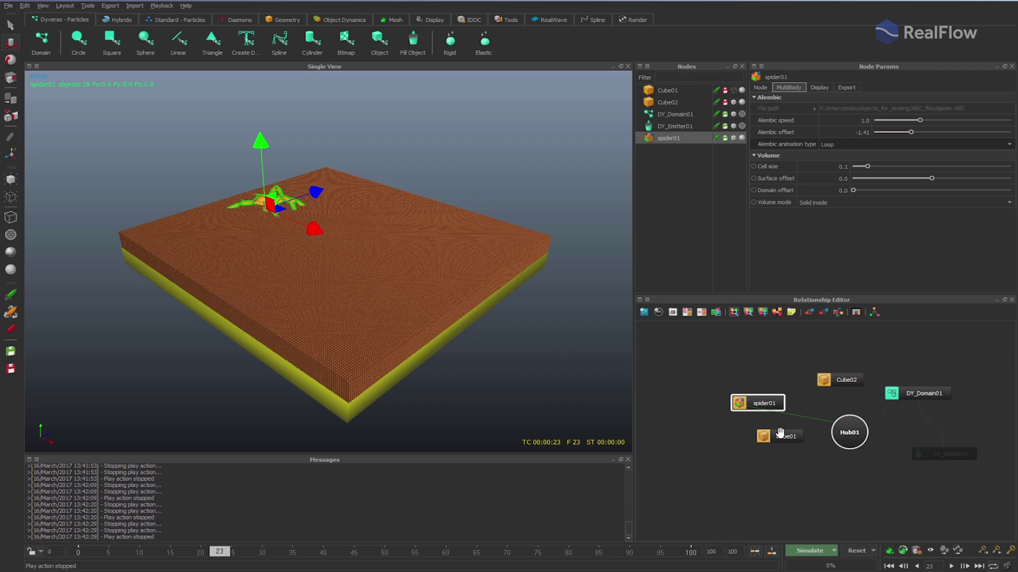
pyautogui.moveTo(785, 434); pyautogui.dragTo(796, 455)
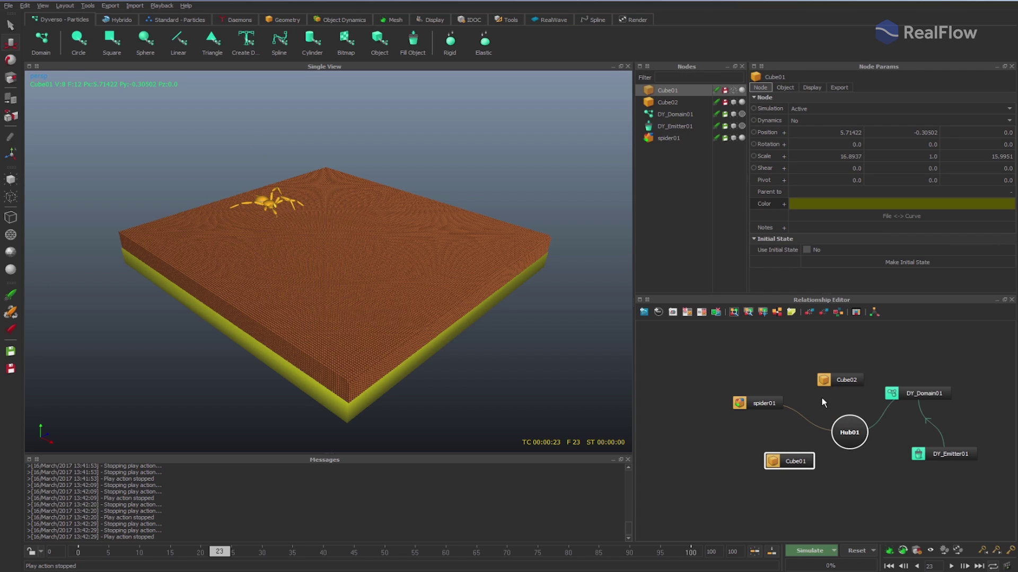
pyautogui.click(841, 379)
pyautogui.moveTo(823, 396); pyautogui.dragTo(847, 428)
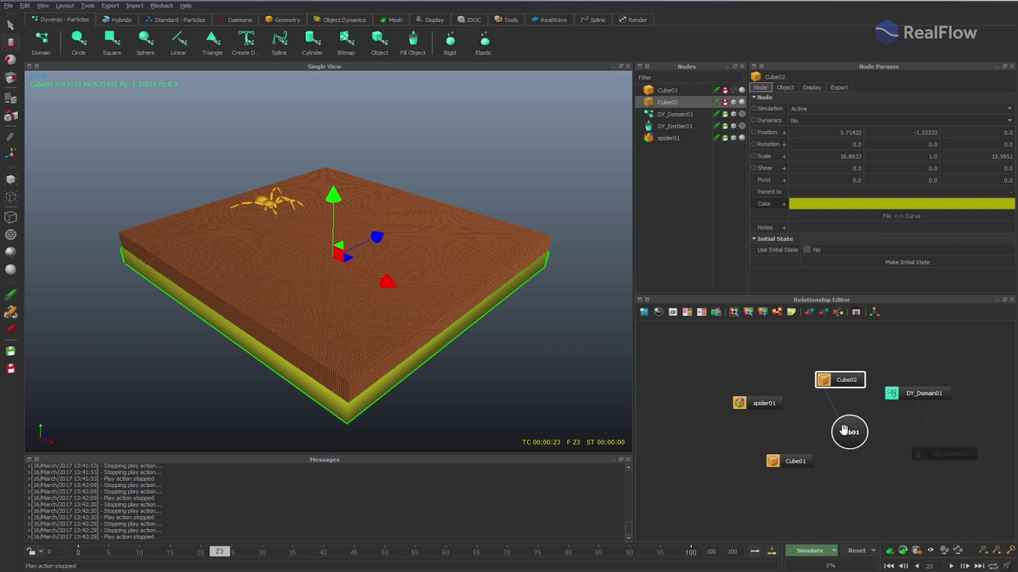
pyautogui.keyDown('alt'); pyautogui.moveTo(262, 292); pyautogui.dragTo(285, 293); pyautogui.keyUp('alt')
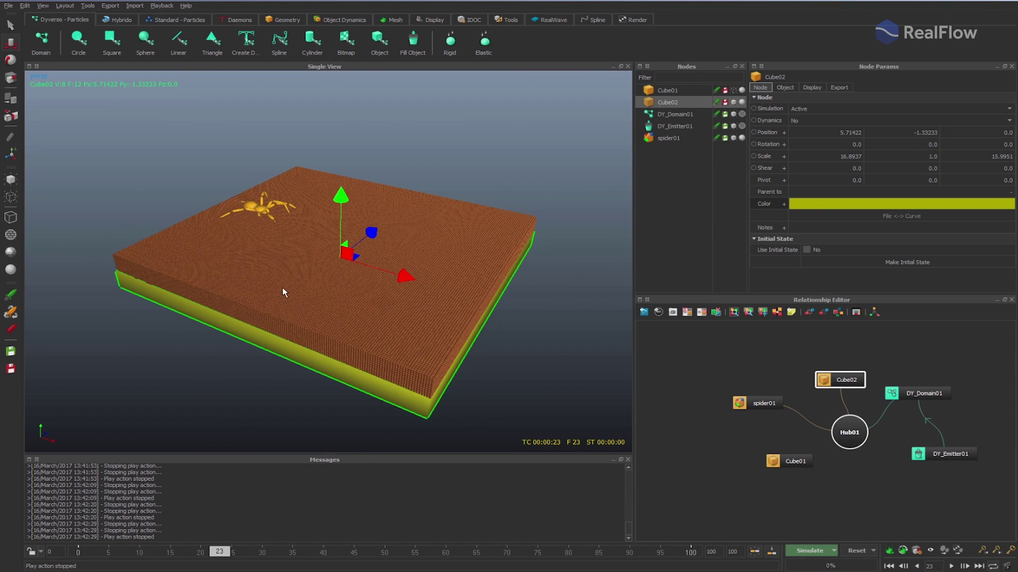
# Add an open-top box, Cube_top_open01, and match its transforms to Cube01.
pyautogui.click(285, 21)
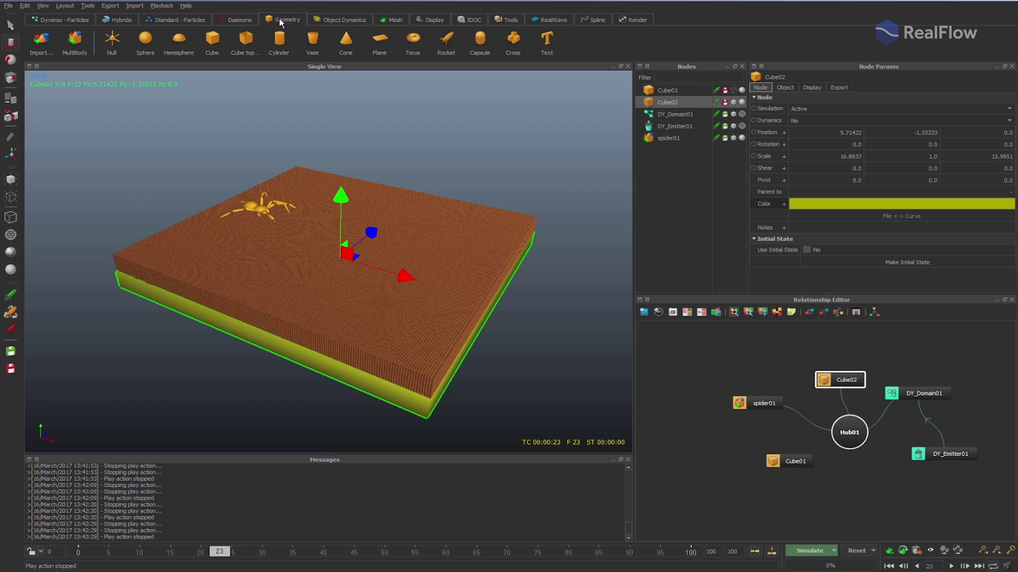
pyautogui.keyDown('alt'); pyautogui.moveTo(313, 143); pyautogui.dragTo(303, 183); pyautogui.keyUp('alt')
pyautogui.moveTo(315, 234); pyautogui.dragTo(396, 279)
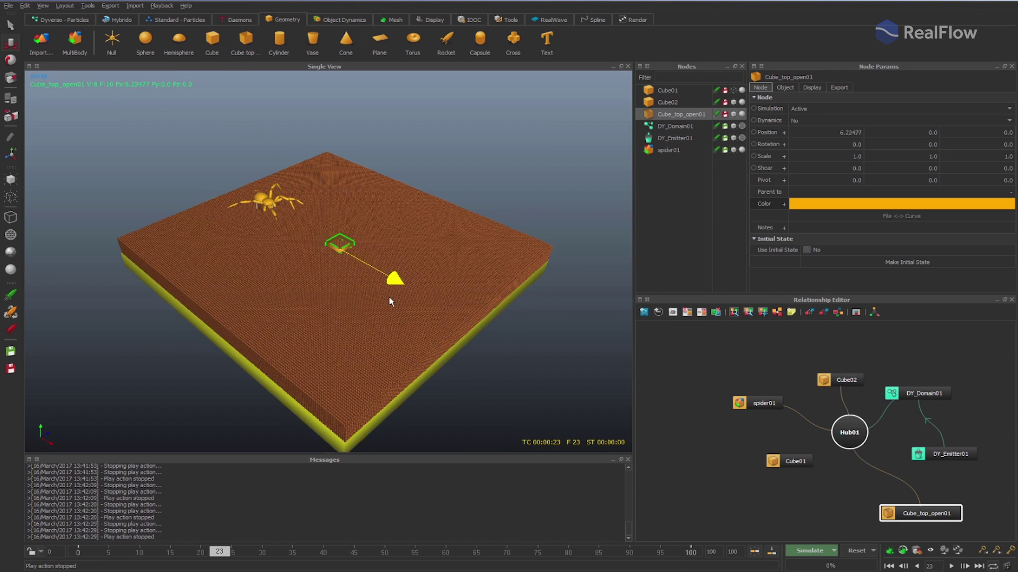
pyautogui.click(685, 90)
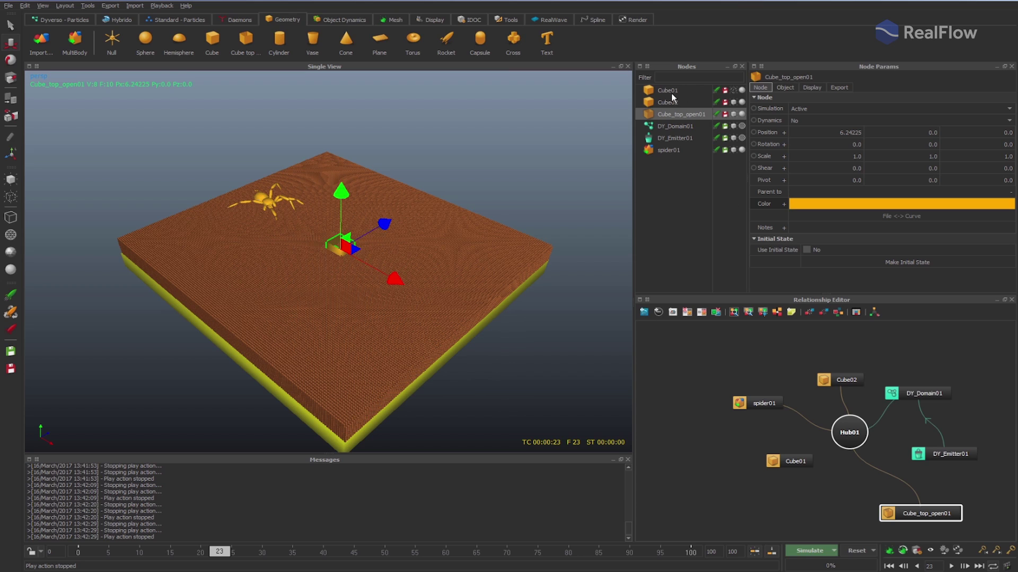
pyautogui.keyDown('ctrl'); pyautogui.click(660, 116); pyautogui.keyUp('ctrl')
pyautogui.click(10, 99)
pyautogui.click(51, 165)
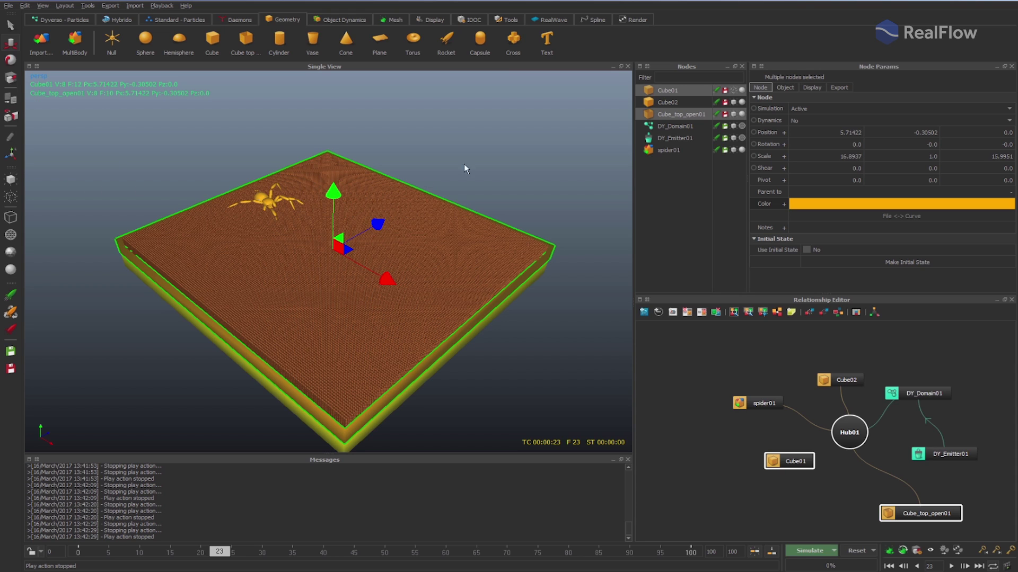
pyautogui.click(671, 115)
# Scale the box to about 15.92 × 6.11 × 15.01: taller walls, narrower in X and Z.
pyautogui.press('r')
pyautogui.moveTo(333, 191); pyautogui.dragTo(336, 92)
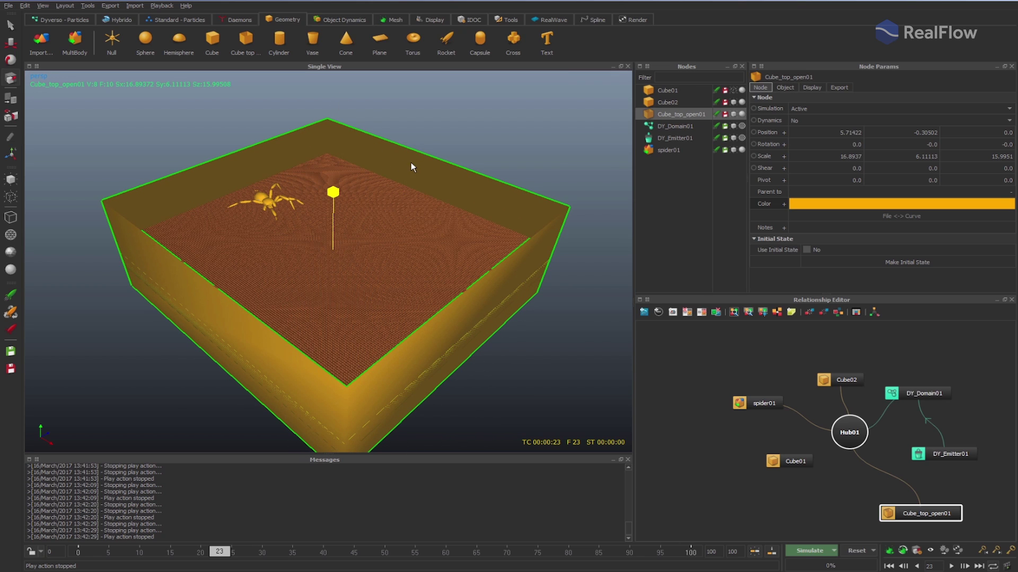
pyautogui.moveTo(379, 221); pyautogui.dragTo(367, 234)
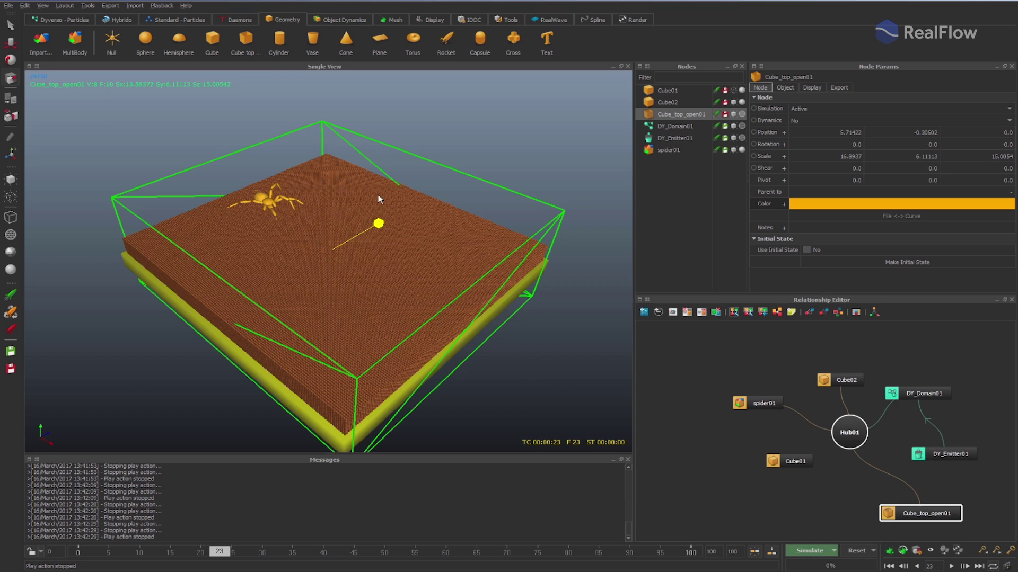
pyautogui.press('1')
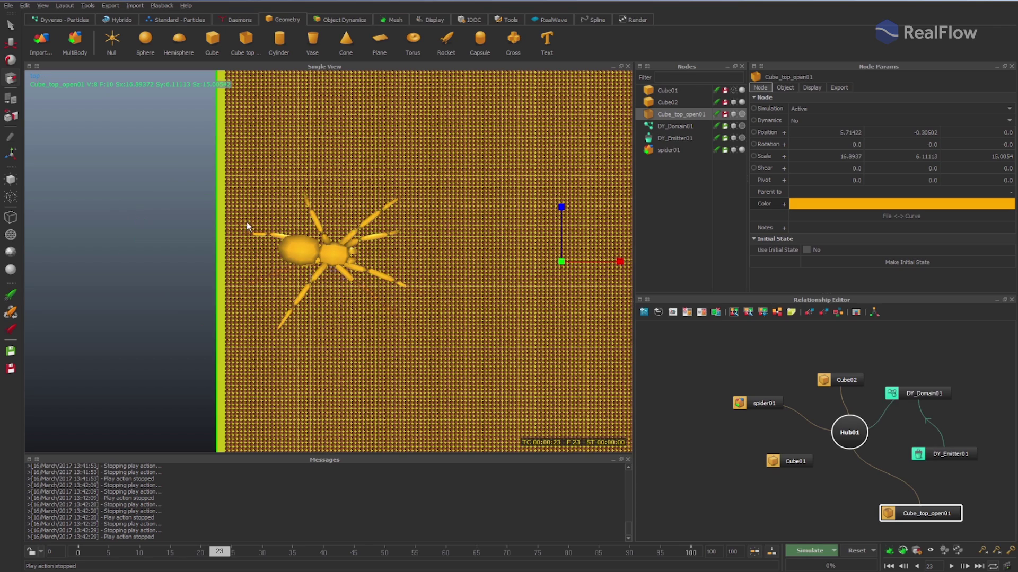
pyautogui.scroll(-3, 321, 212)
pyautogui.moveTo(380, 211); pyautogui.dragTo(318, 211, button='middle')
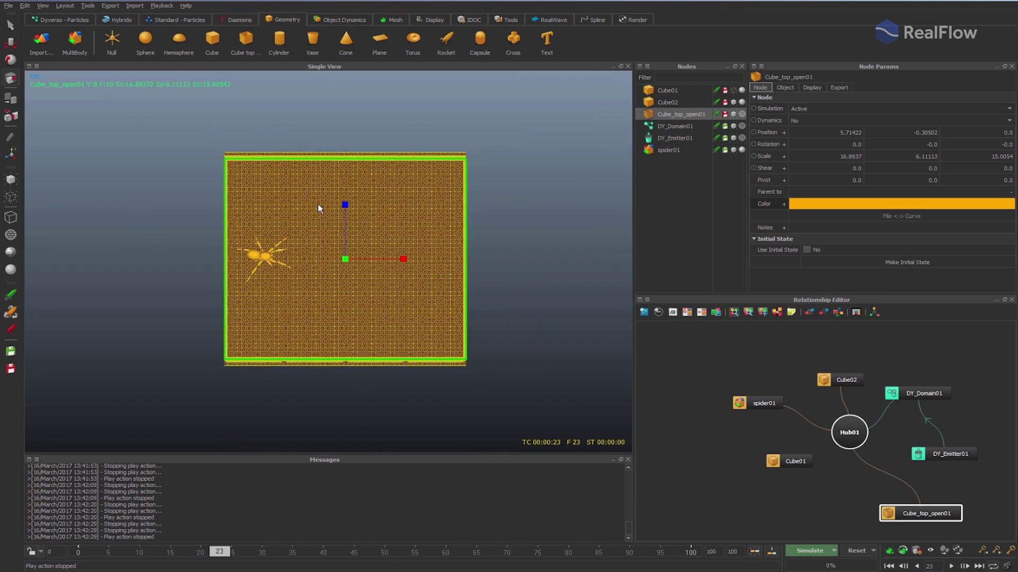
pyautogui.scroll(3, 319, 209)
pyautogui.scroll(-2, 318, 208)
pyautogui.press('4')
pyautogui.moveTo(414, 258); pyautogui.dragTo(377, 203)
# Shrink the open-top box slightly along Z.
pyautogui.click(684, 138)
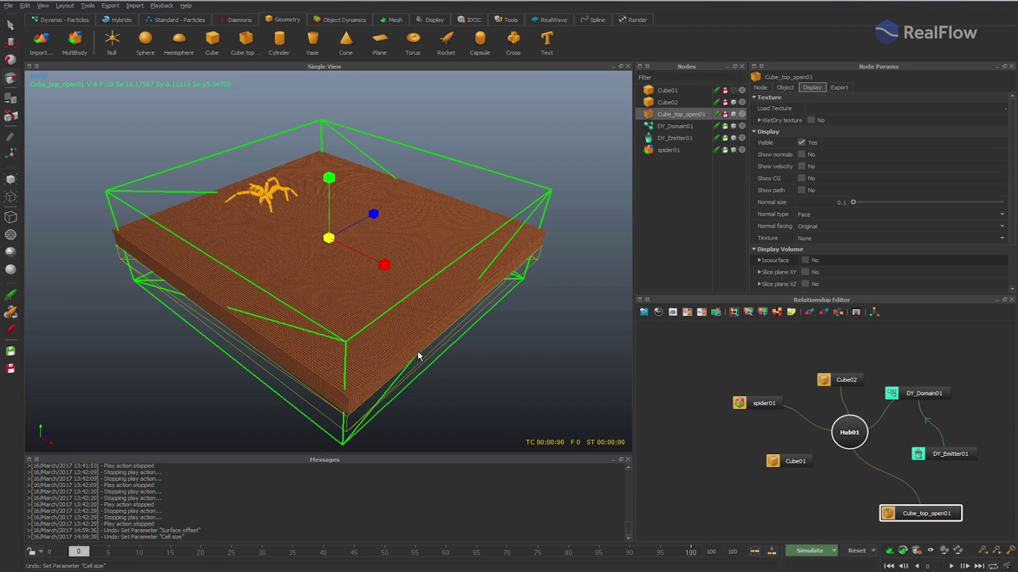
pyautogui.keyDown('alt'); pyautogui.moveTo(418, 352); pyautogui.dragTo(368, 305); pyautogui.keyUp('alt')
pyautogui.moveTo(381, 237); pyautogui.dragTo(455, 265)
pyautogui.click(688, 138)
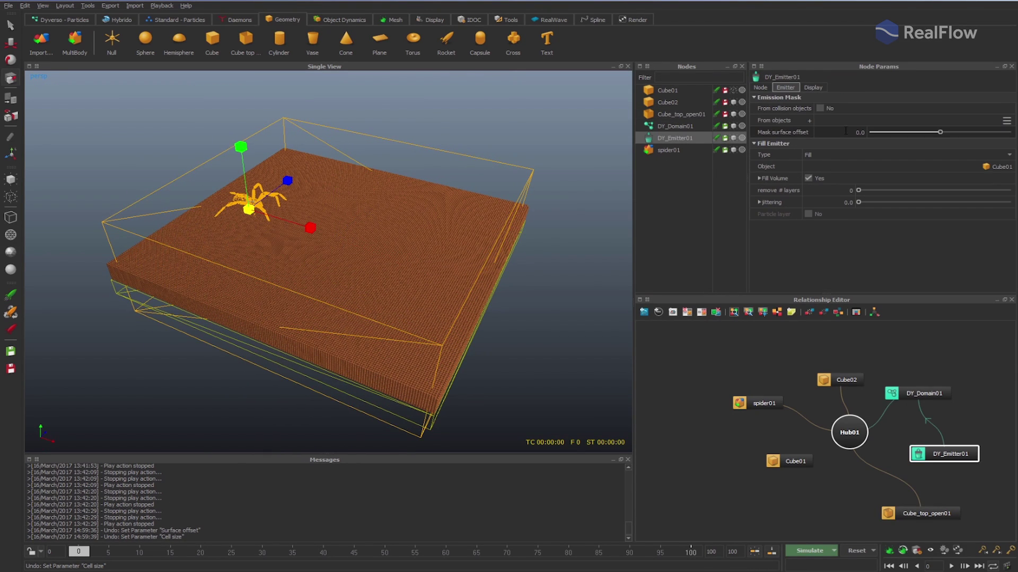
pyautogui.moveTo(928, 512); pyautogui.dragTo(918, 514)
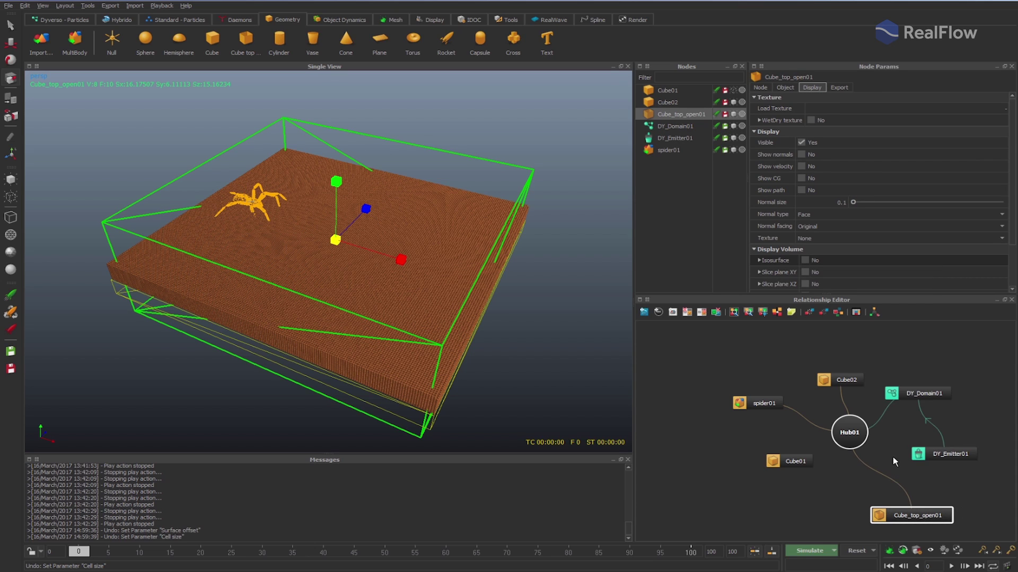
# Set DY_Emitter01 to mask emission from collision objects.
pyautogui.click(681, 137)
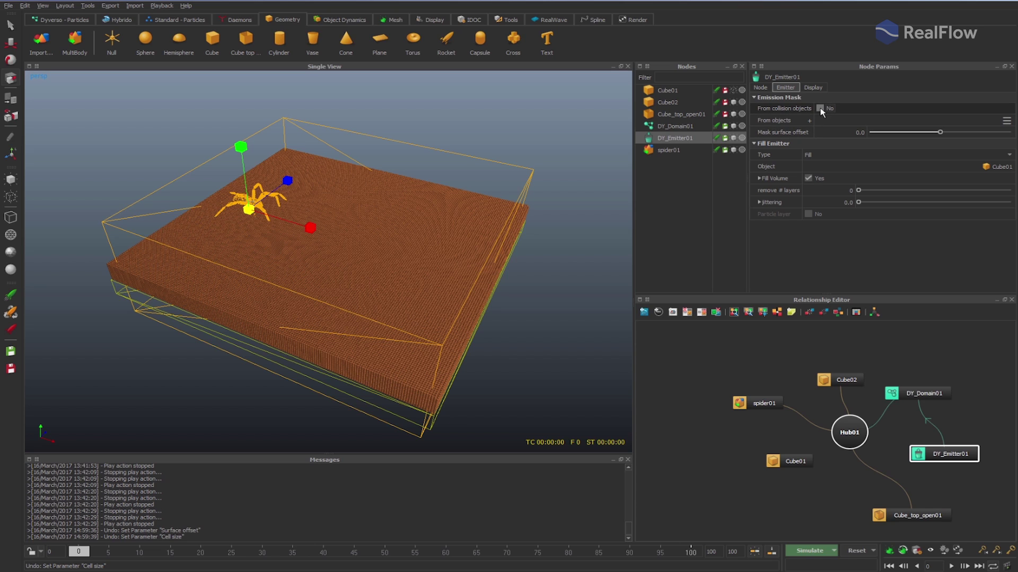
pyautogui.click(819, 108)
pyautogui.keyDown('alt'); pyautogui.moveTo(557, 242); pyautogui.dragTo(523, 265); pyautogui.keyUp('alt')
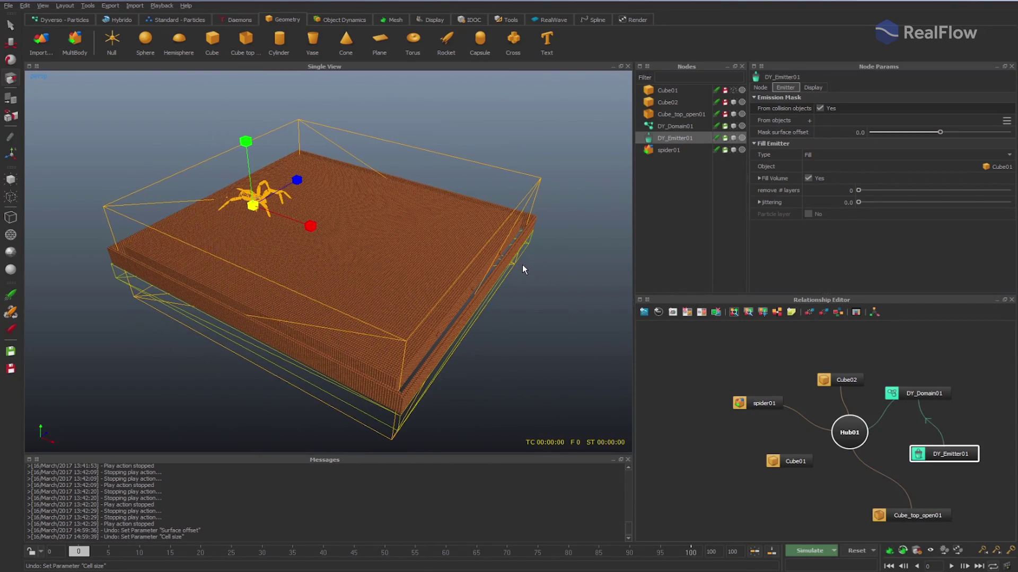
pyautogui.click(813, 88)
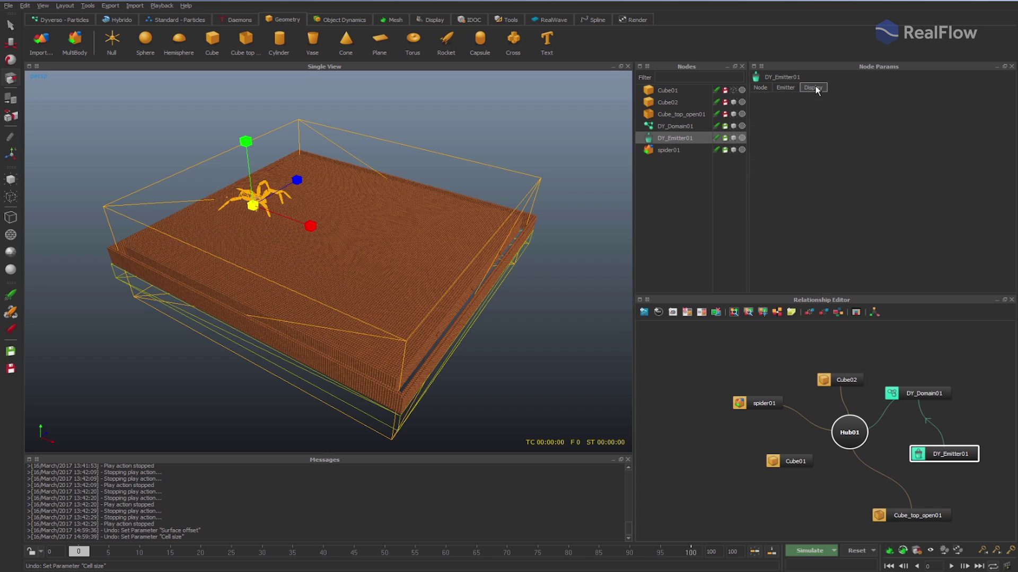
# Show Cube_top_open01 as an isosurface and raise its Cell size from 0.2 to 0.25.
pyautogui.click(682, 115)
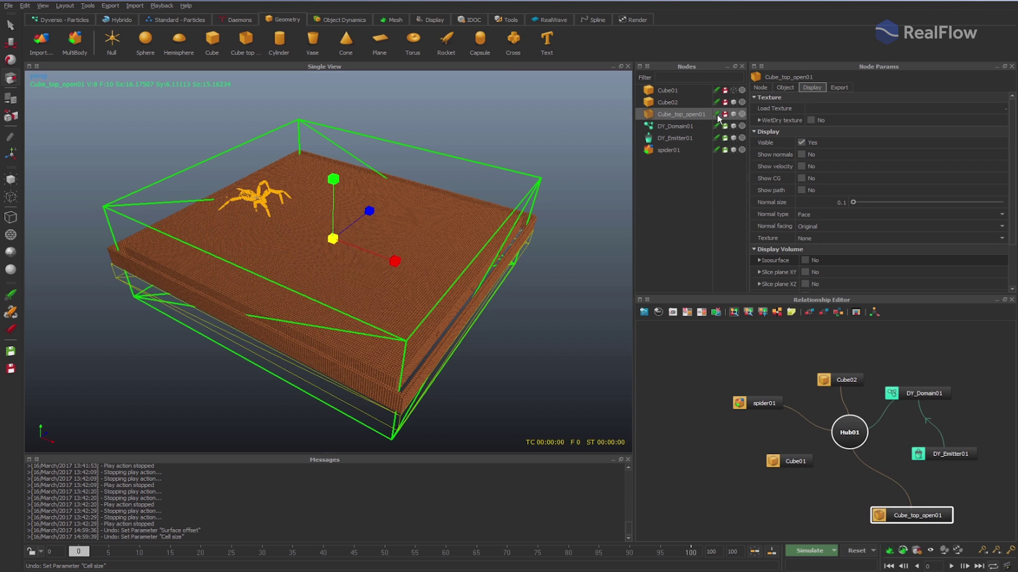
pyautogui.click(805, 260)
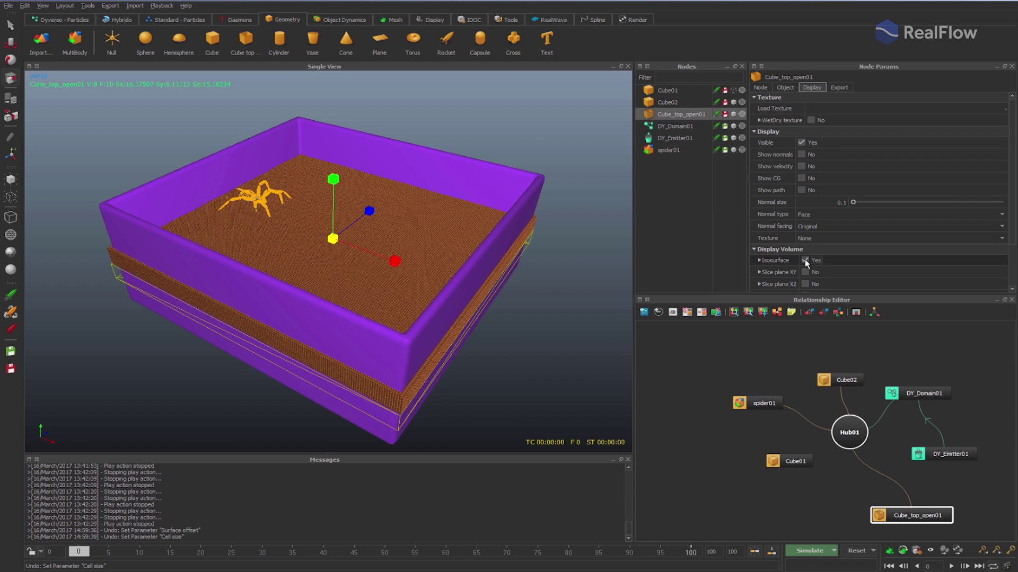
pyautogui.keyDown('alt'); pyautogui.moveTo(504, 215); pyautogui.dragTo(562, 229); pyautogui.keyUp('alt')
pyautogui.click(788, 89)
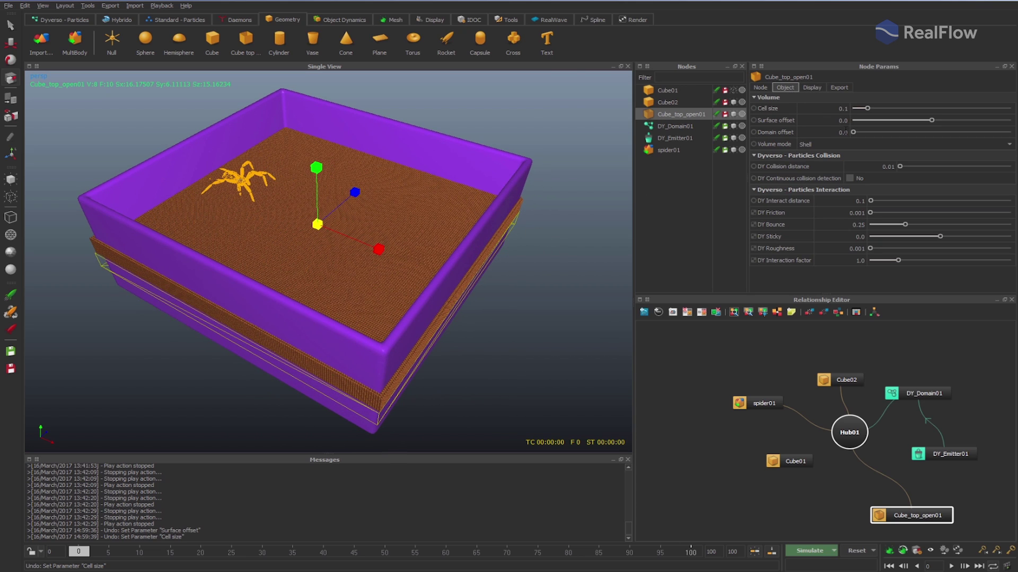
pyautogui.click(846, 110)
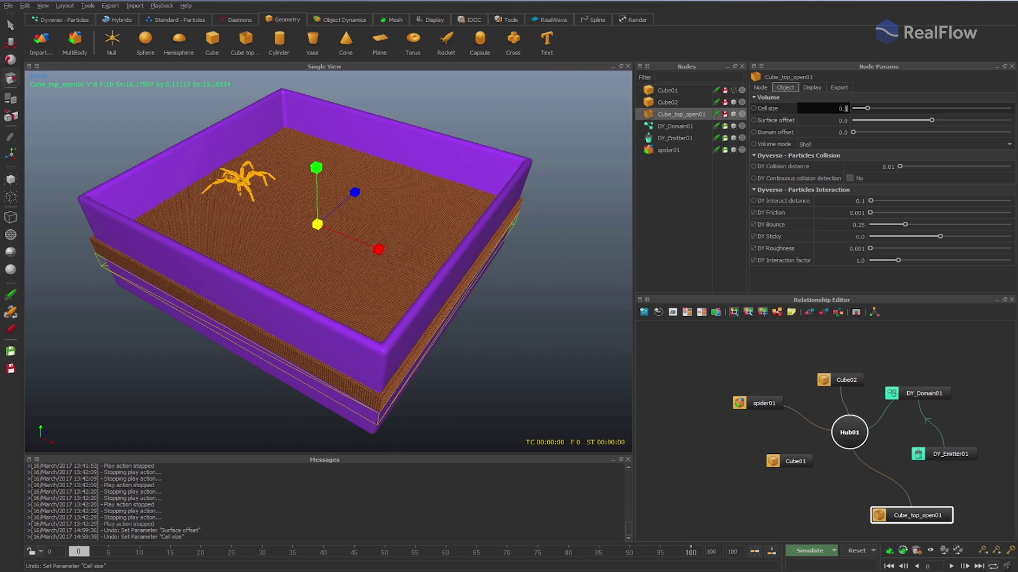
pyautogui.press('Return')
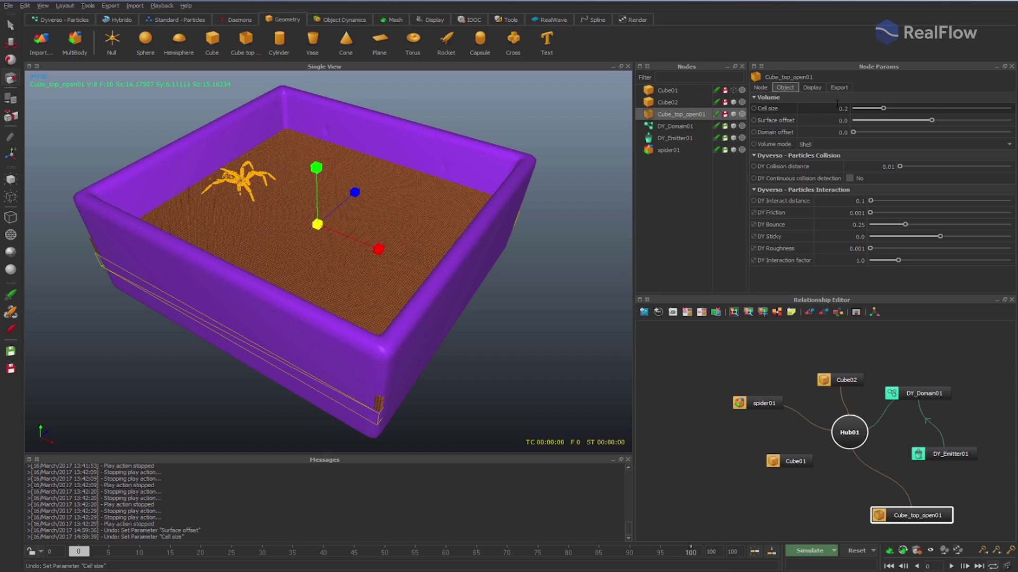
pyautogui.doubleClick(843, 109)
pyautogui.write('0.')
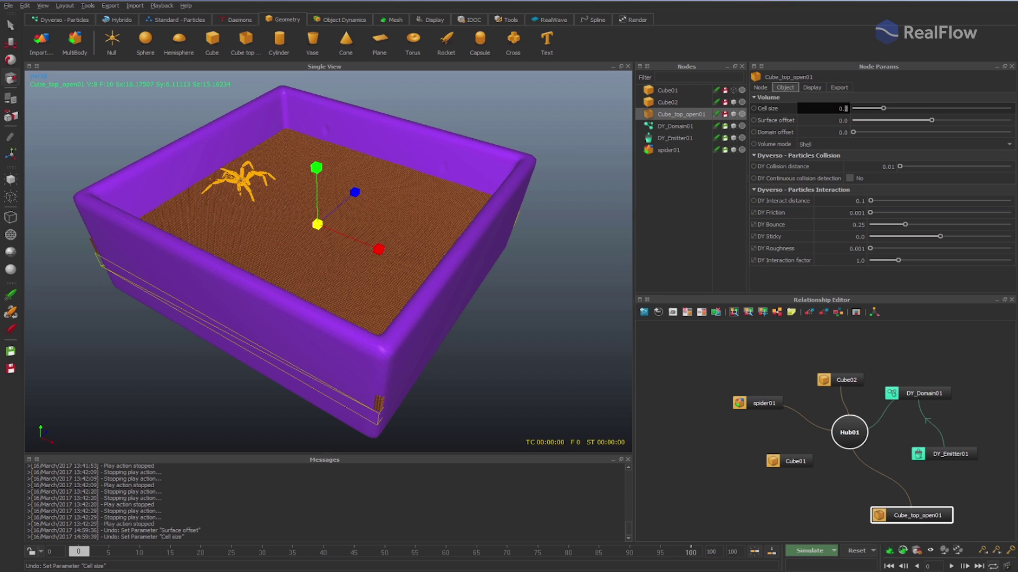
pyautogui.write('25')
pyautogui.press('Return')
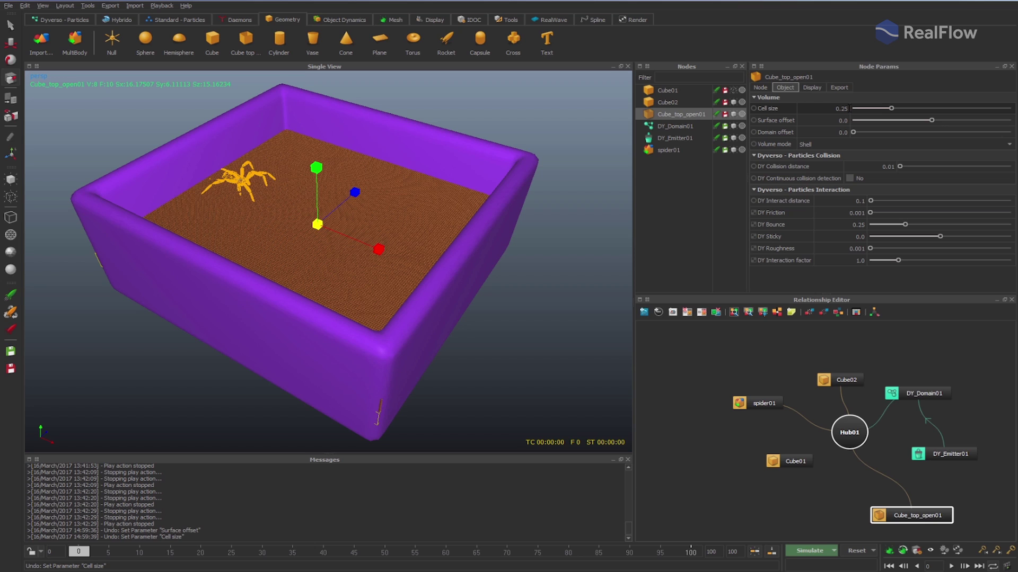
# Increase the box's Cell size to 0.3 and hide the box.
pyautogui.doubleClick(844, 109)
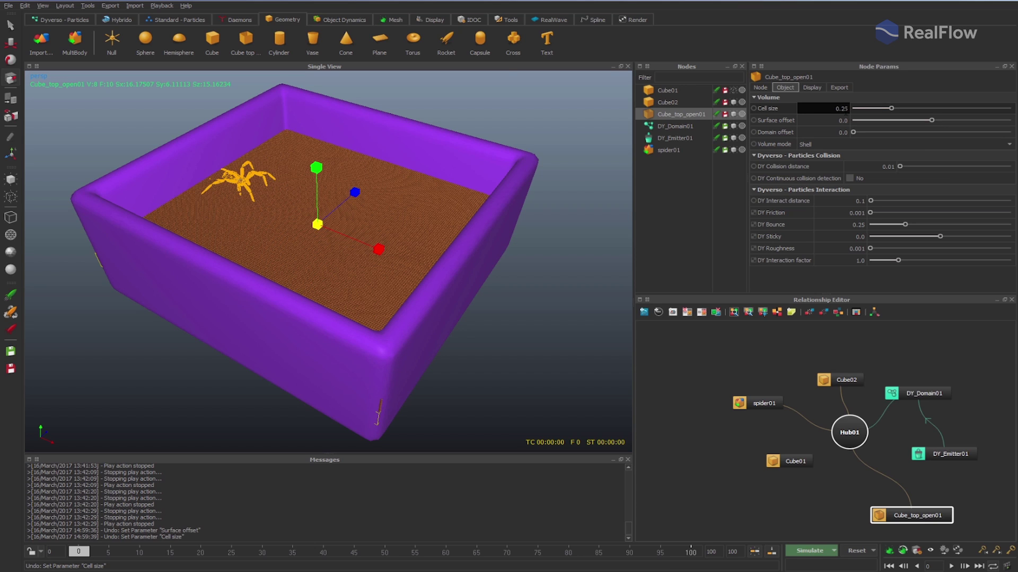
pyautogui.write('0.3')
pyautogui.press('Return')
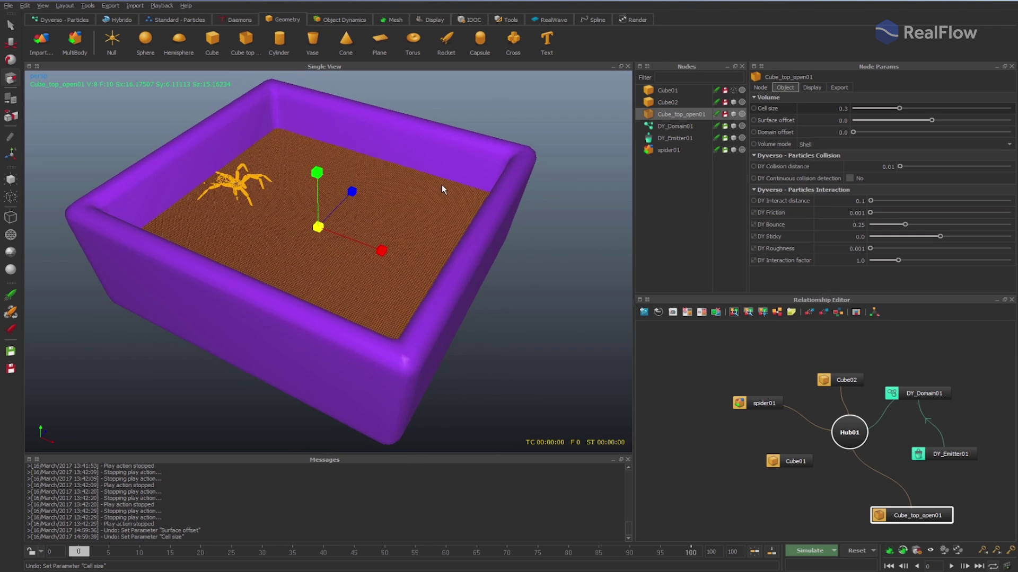
pyautogui.click(733, 114)
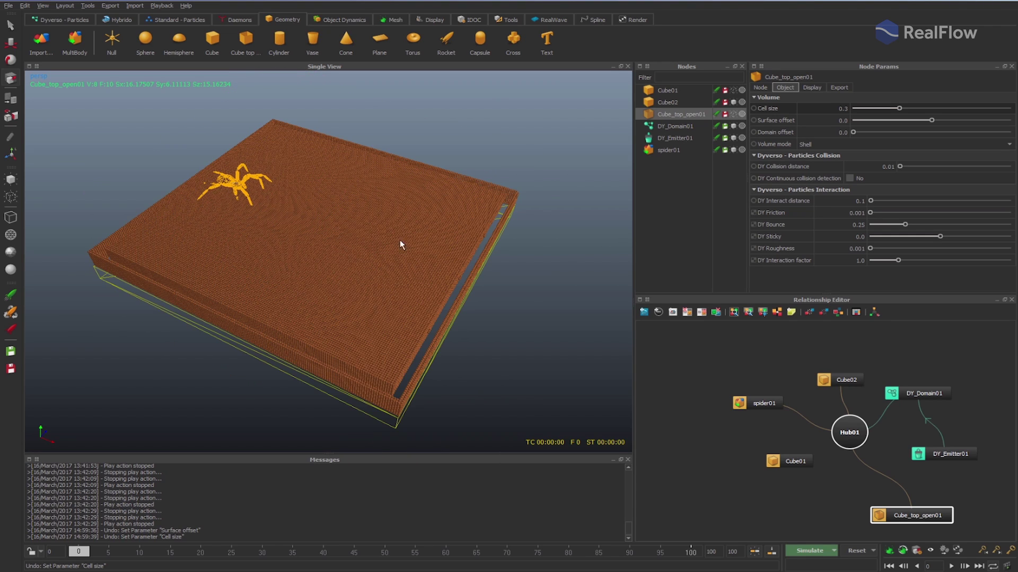
# Turn off DY_Emitter01's From collision objects emission mask.
pyautogui.click(671, 138)
pyautogui.click(785, 87)
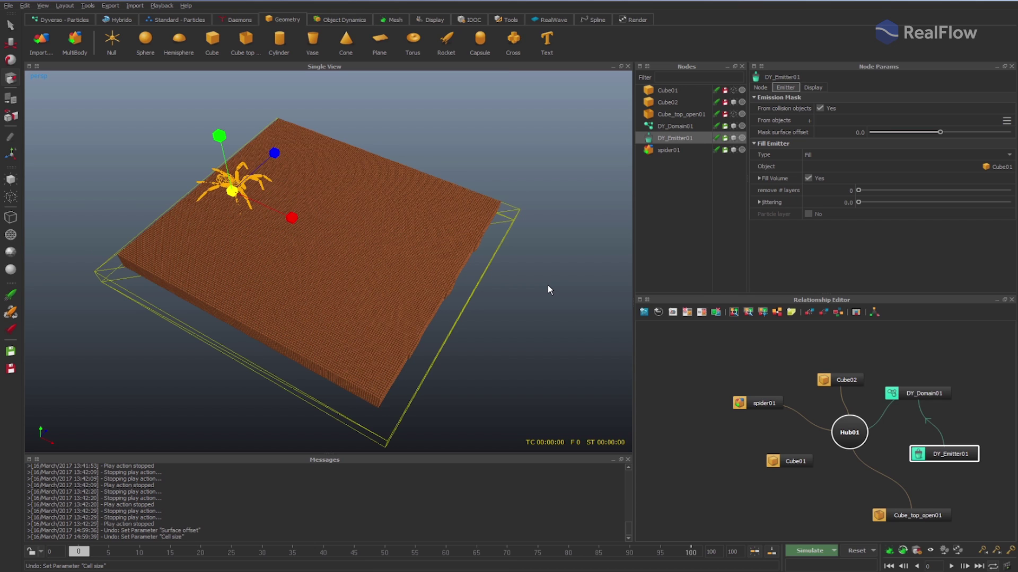
pyautogui.keyDown('alt'); pyautogui.moveTo(548, 285); pyautogui.dragTo(532, 271); pyautogui.keyUp('alt')
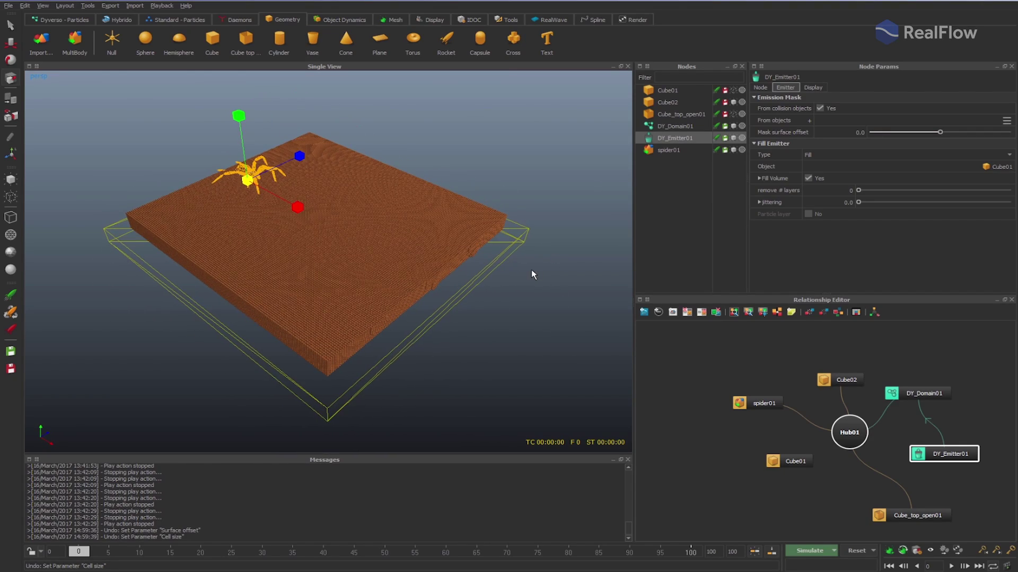
pyautogui.click(819, 108)
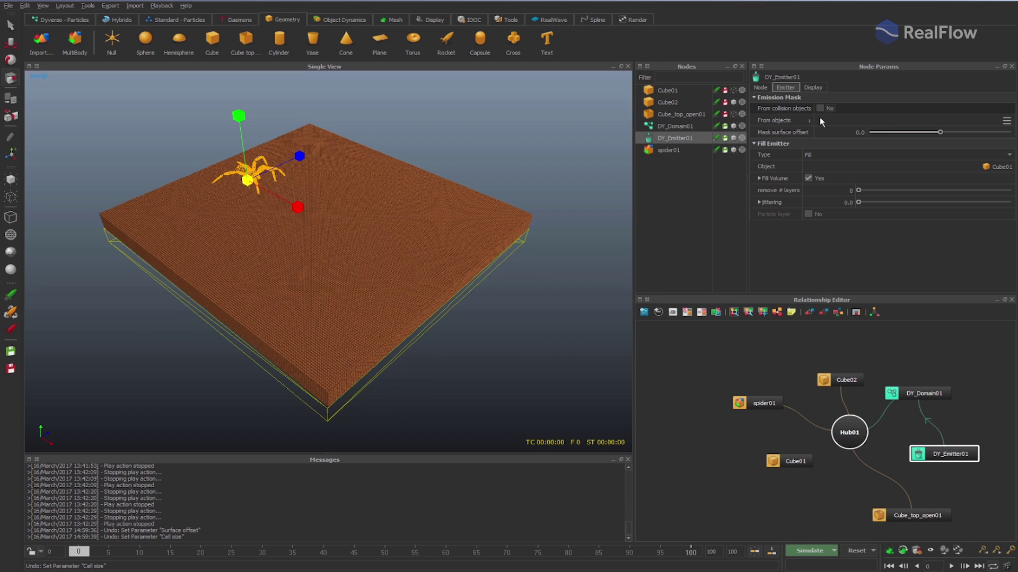
# Add Cube_top_open01 and spider01 as the emitter's From objects masks.
pyautogui.click(1007, 120)
pyautogui.click(491, 195)
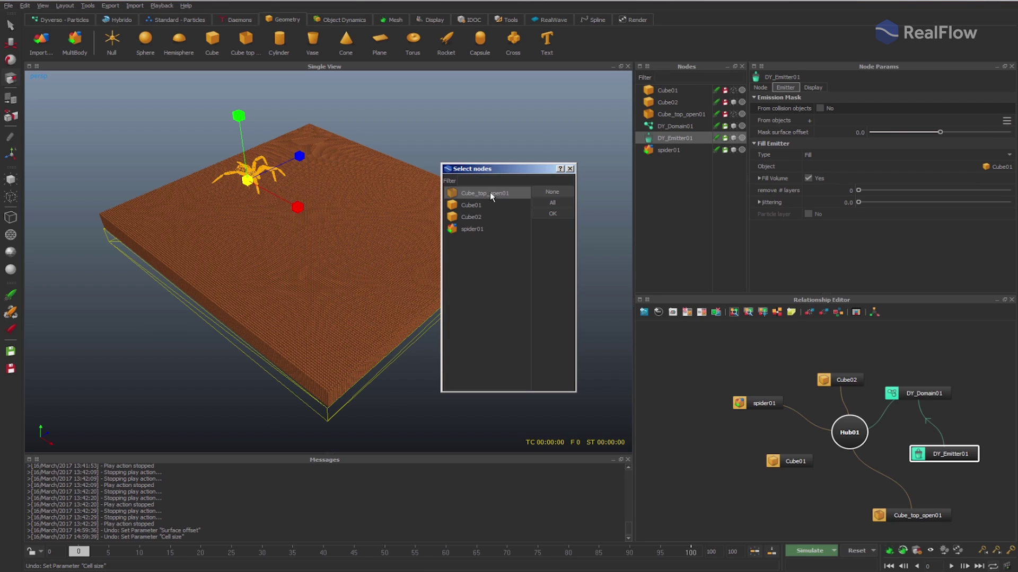
pyautogui.click(551, 214)
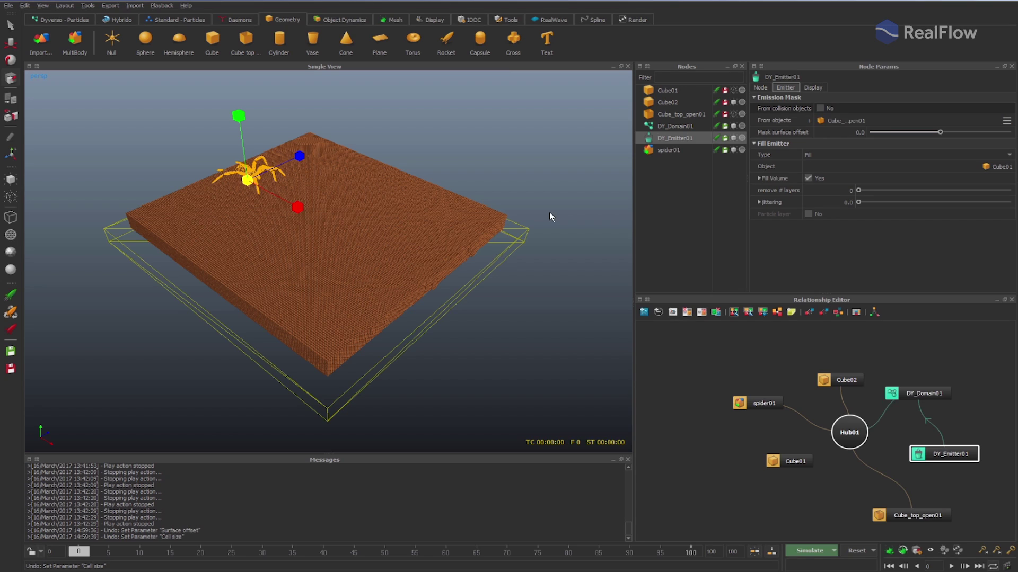
pyautogui.moveTo(504, 171)
pyautogui.keyDown('alt'); pyautogui.mouseDown()
pyautogui.moveTo(380, 179)
pyautogui.moveTo(528, 176)
pyautogui.moveTo(501, 173)
pyautogui.mouseUp(); pyautogui.keyUp('alt')
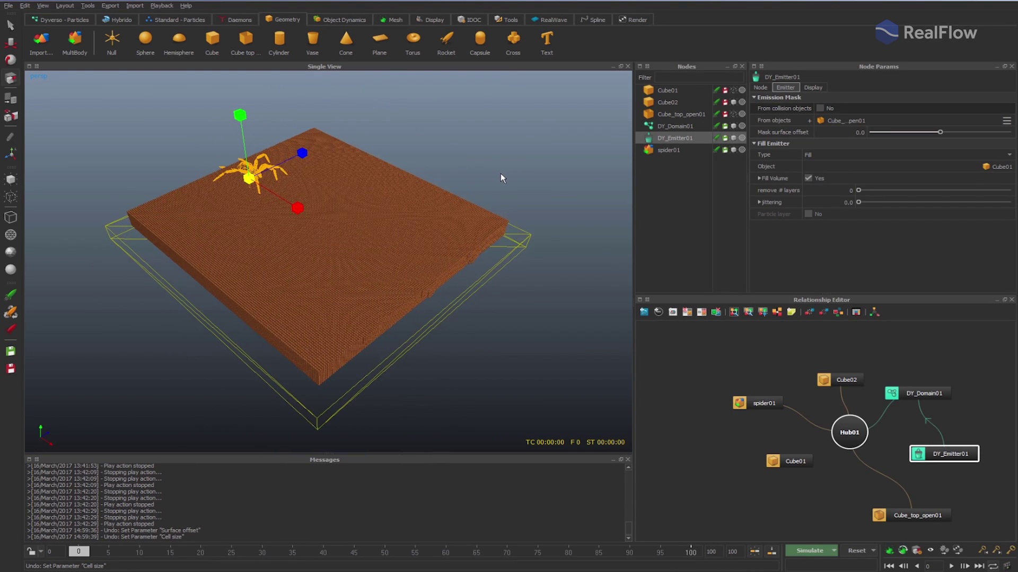
pyautogui.click(1006, 121)
pyautogui.click(476, 227)
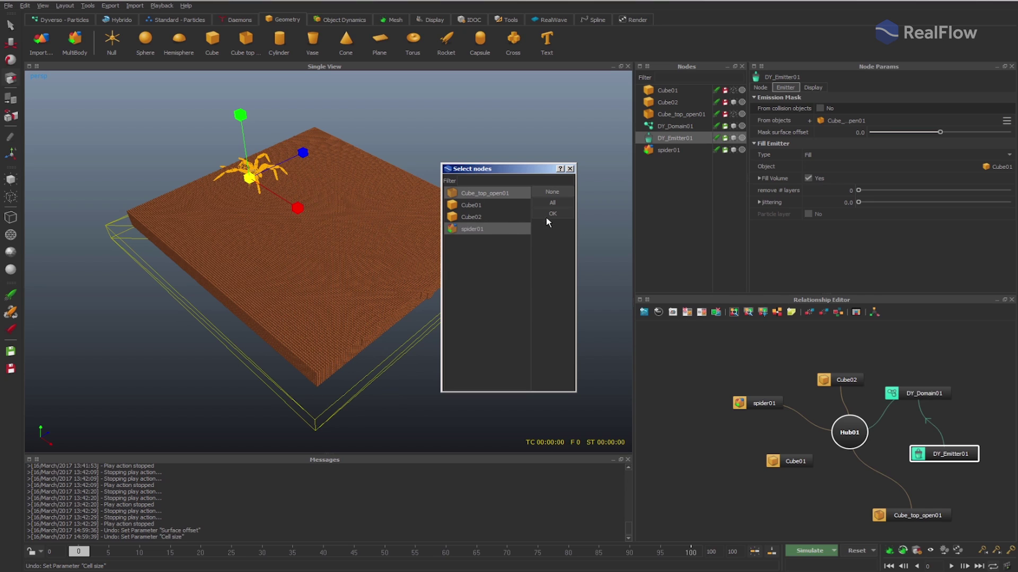
pyautogui.click(553, 215)
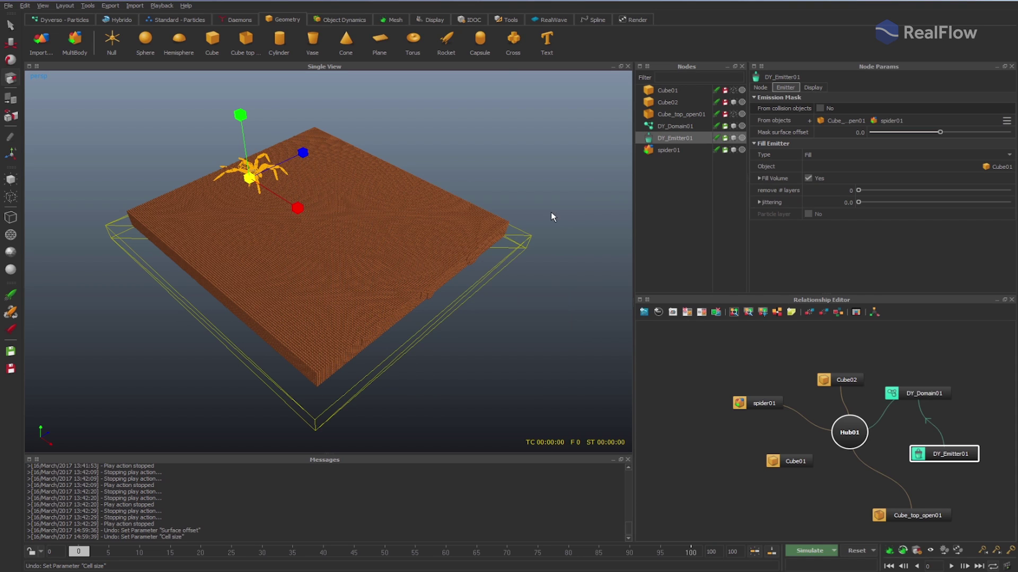
# Hide spider01 to inspect the particle slab, then show it again.
pyautogui.click(669, 151)
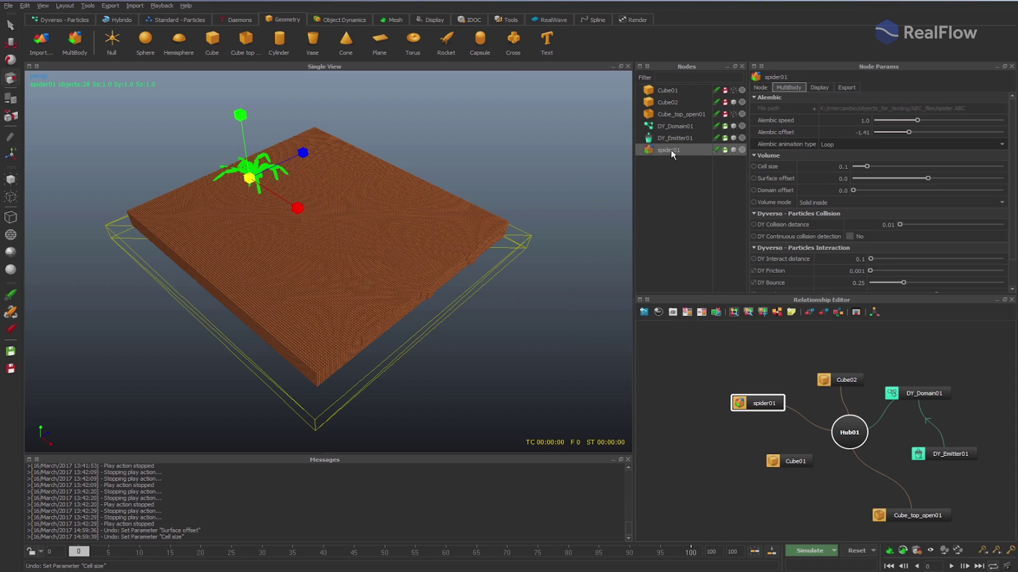
pyautogui.click(733, 150)
pyautogui.scroll(8, 298, 181)
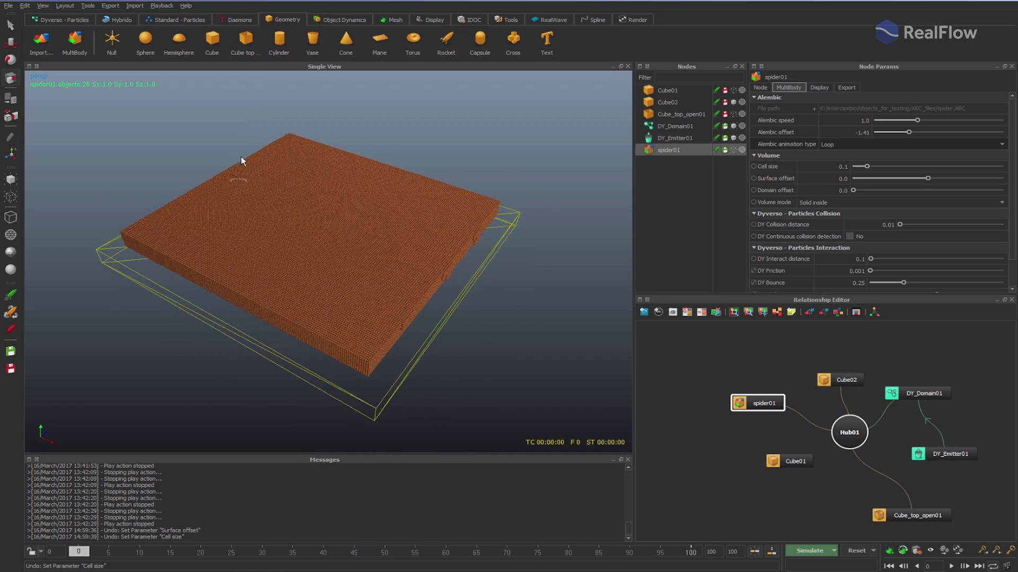
pyautogui.scroll(-6, 318, 170)
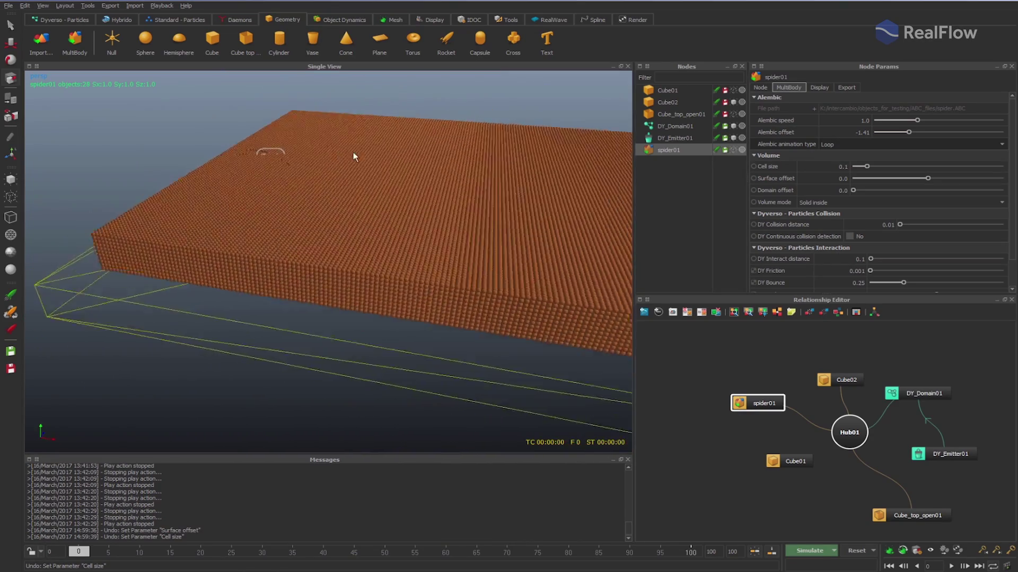
pyautogui.scroll(5, 318, 163)
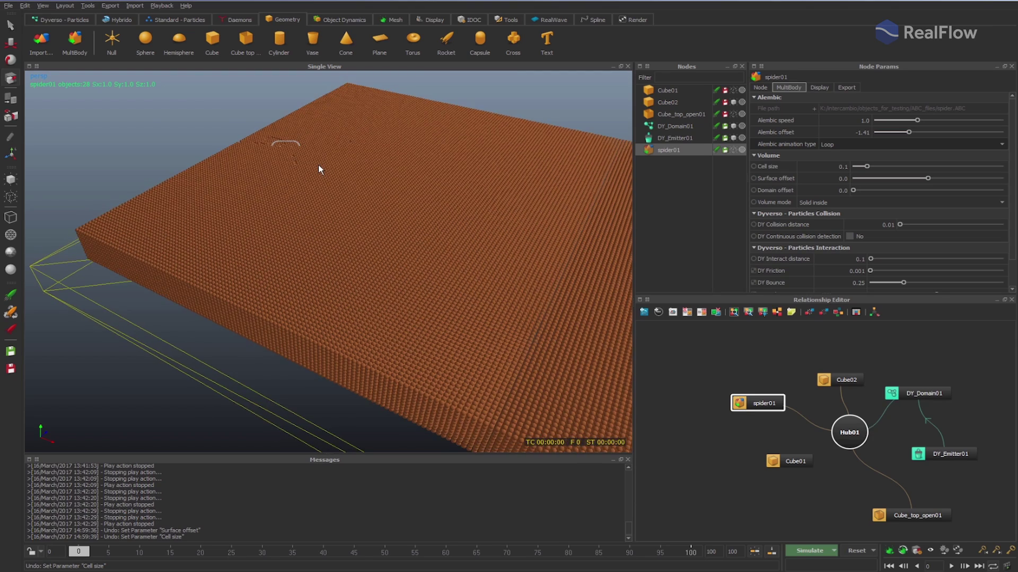
pyautogui.scroll(-4, 252, 156)
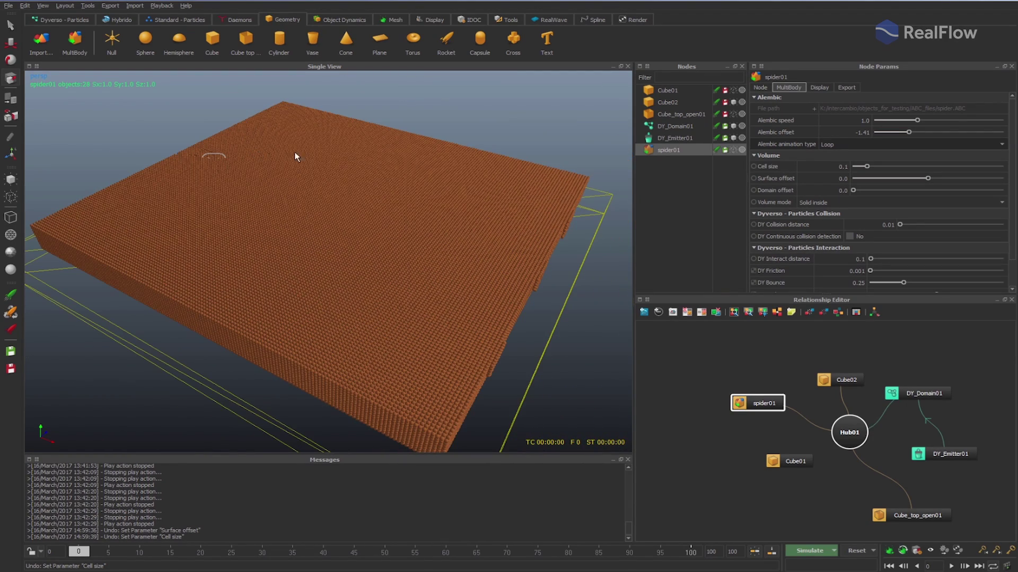
pyautogui.click(733, 150)
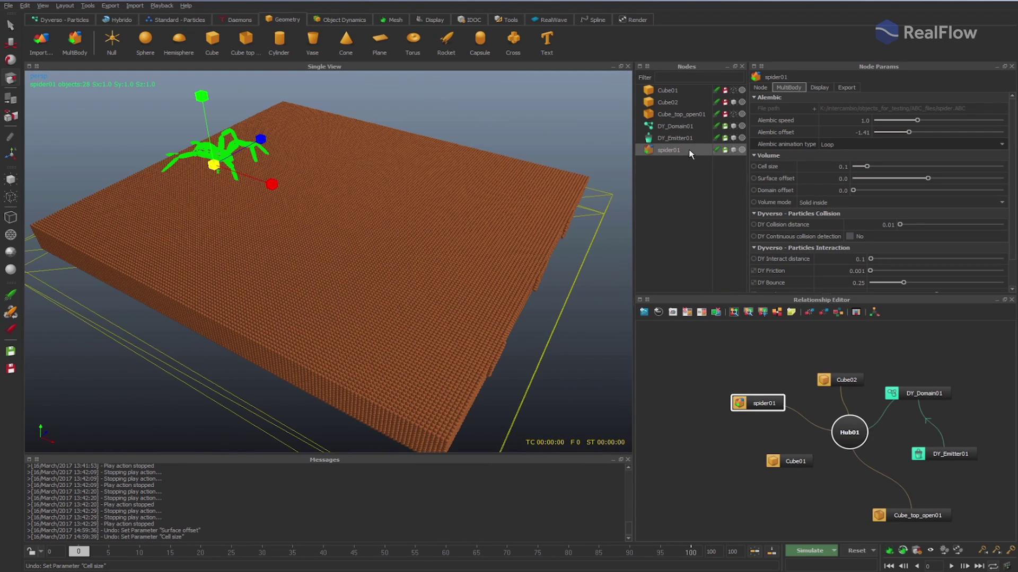
pyautogui.click(678, 175)
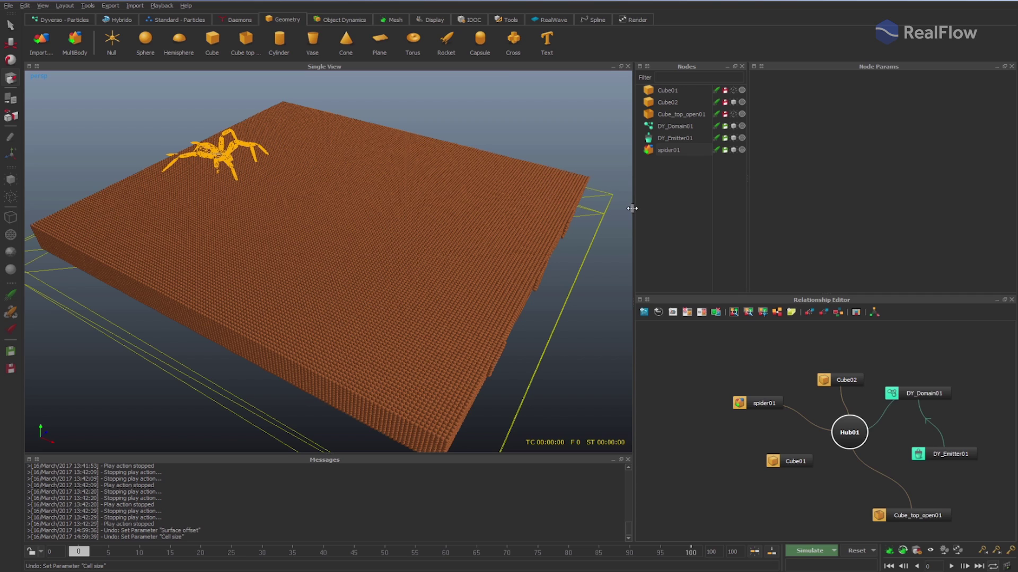
# Add Null01, parent spider01 under it, and lift them slightly.
pyautogui.click(112, 48)
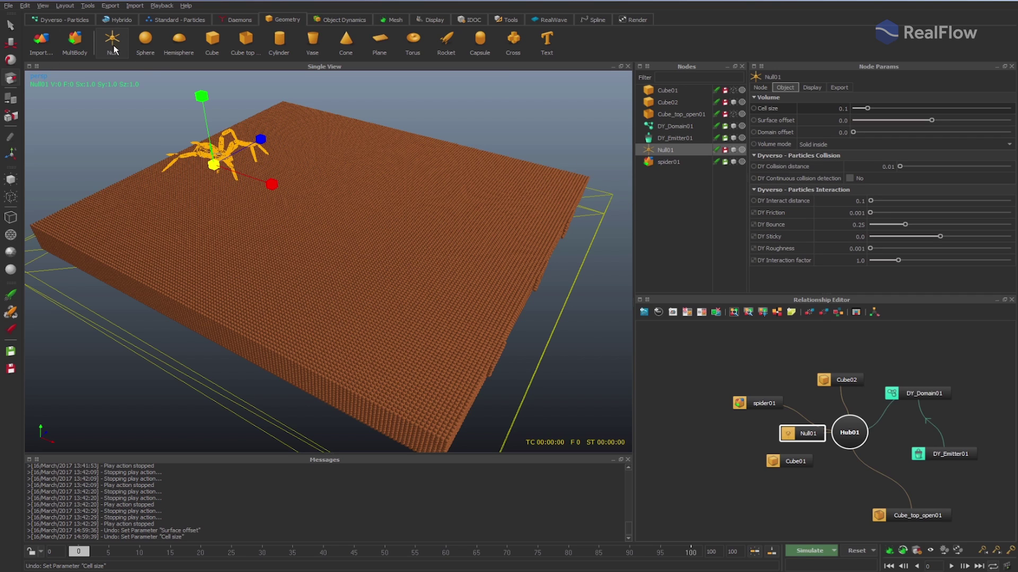
pyautogui.moveTo(671, 162); pyautogui.dragTo(670, 148)
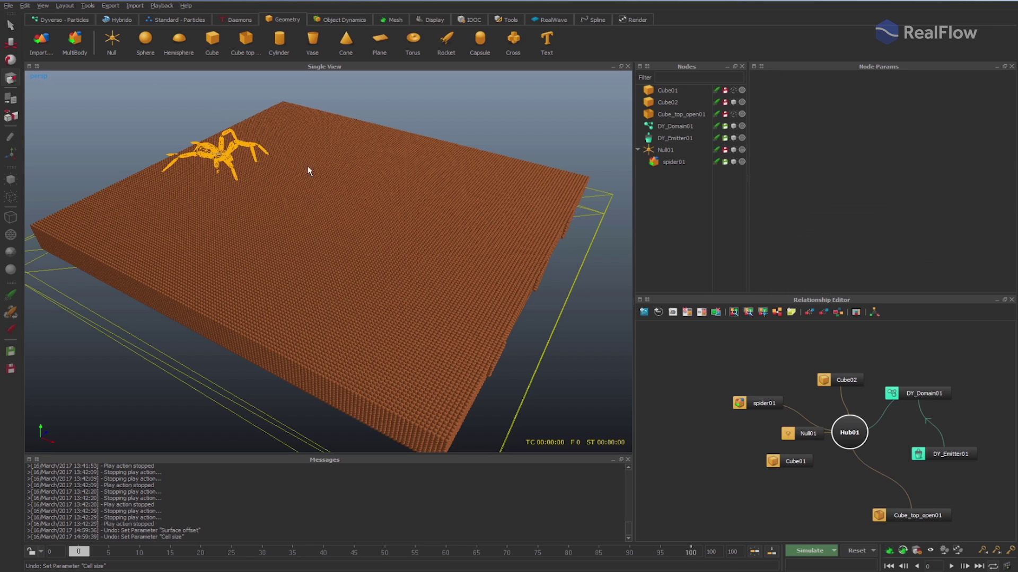
pyautogui.click(659, 152)
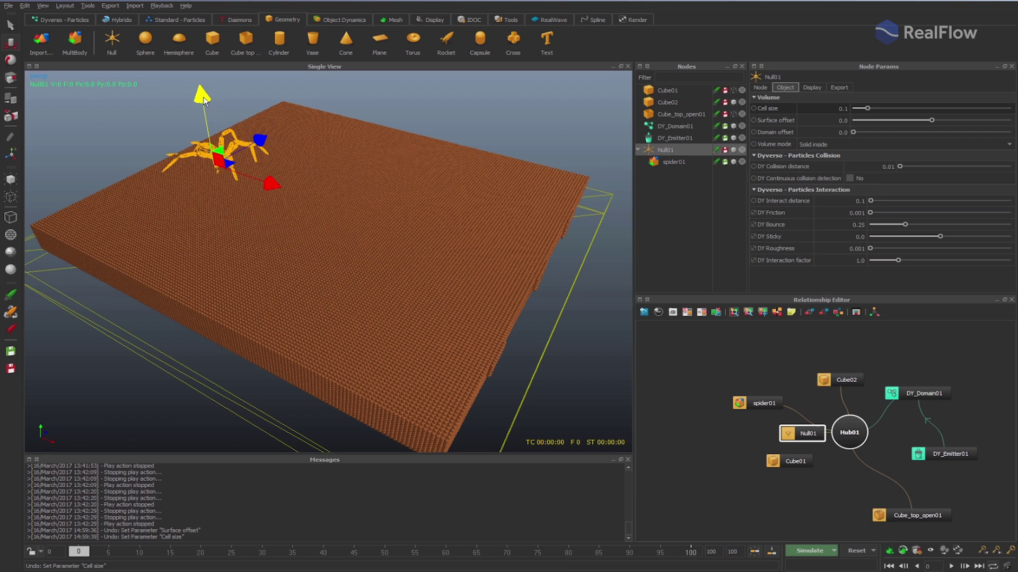
pyautogui.moveTo(203, 106); pyautogui.dragTo(203, 105)
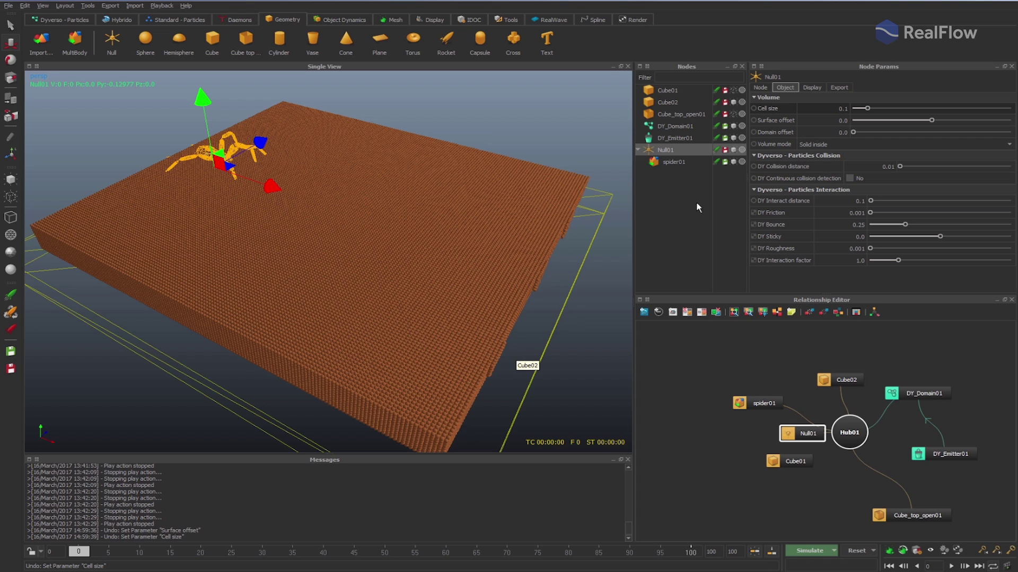
pyautogui.click(734, 162)
pyautogui.keyDown('alt'); pyautogui.moveTo(523, 171); pyautogui.dragTo(335, 168); pyautogui.keyUp('alt')
pyautogui.click(423, 120)
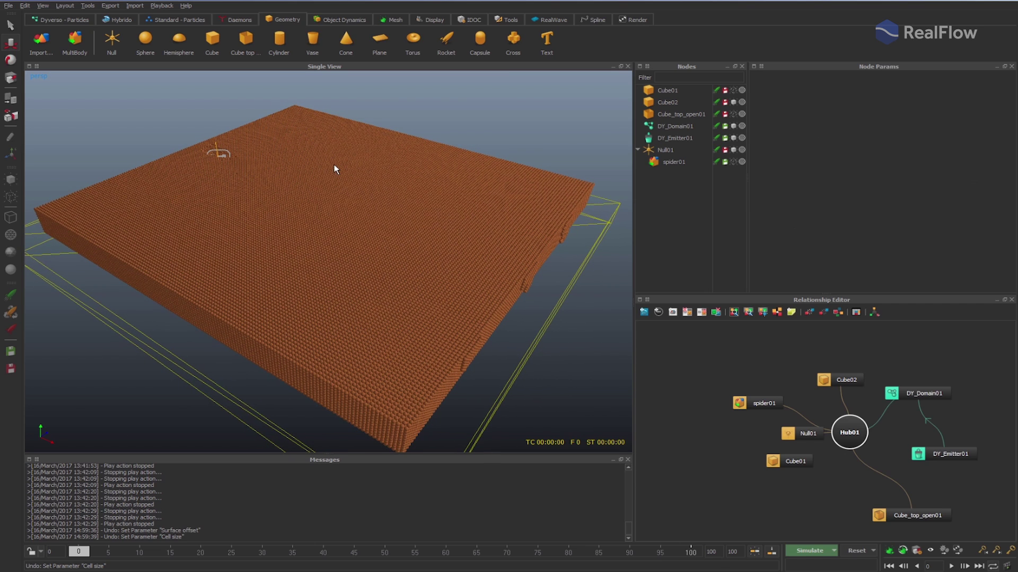
# Enlarge spider01, move Null01 with the spider to the right, then hide the spider.
pyautogui.click(733, 161)
pyautogui.click(677, 163)
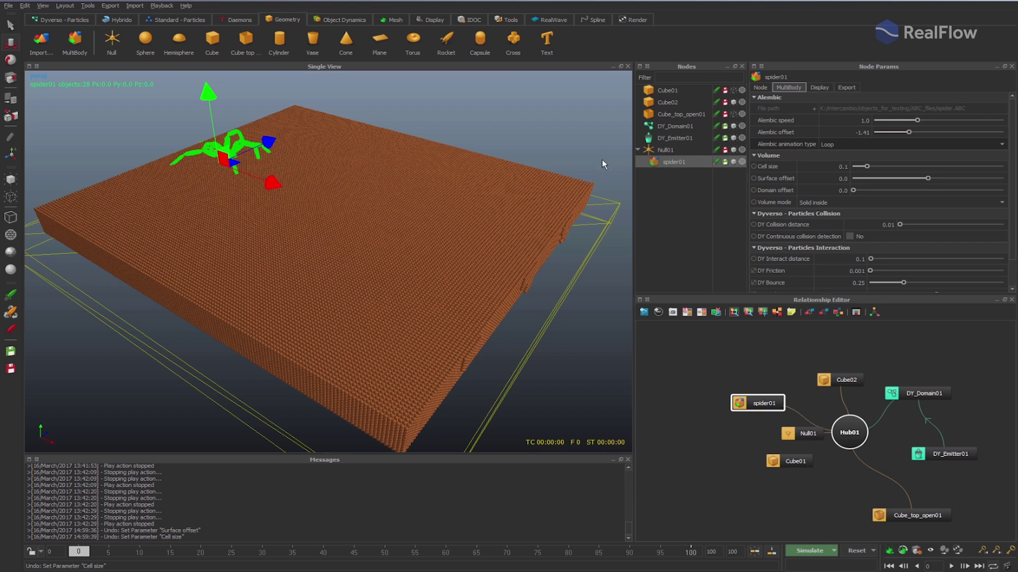
pyautogui.press('r')
pyautogui.moveTo(219, 164); pyautogui.dragTo(236, 162)
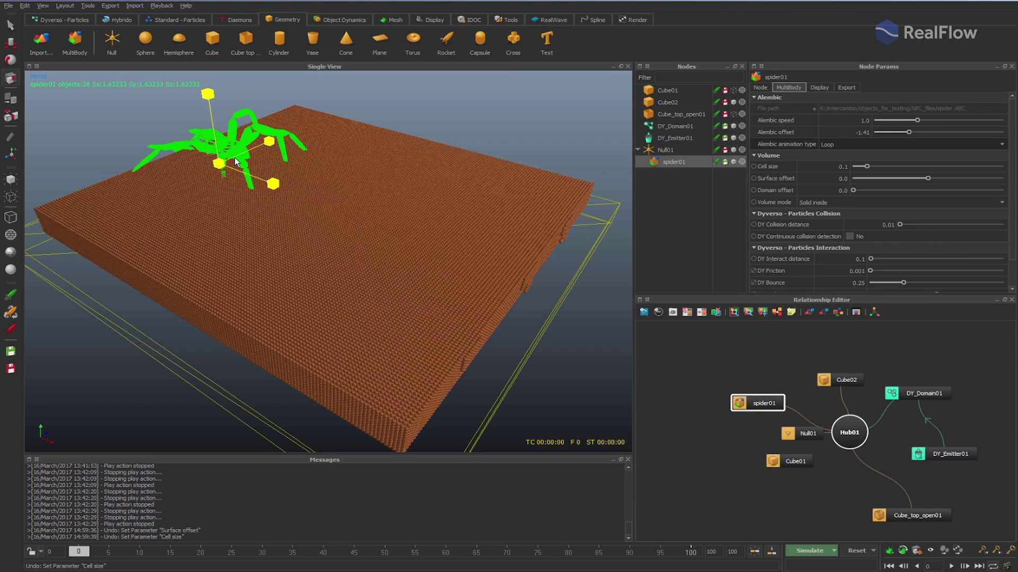
pyautogui.click(664, 150)
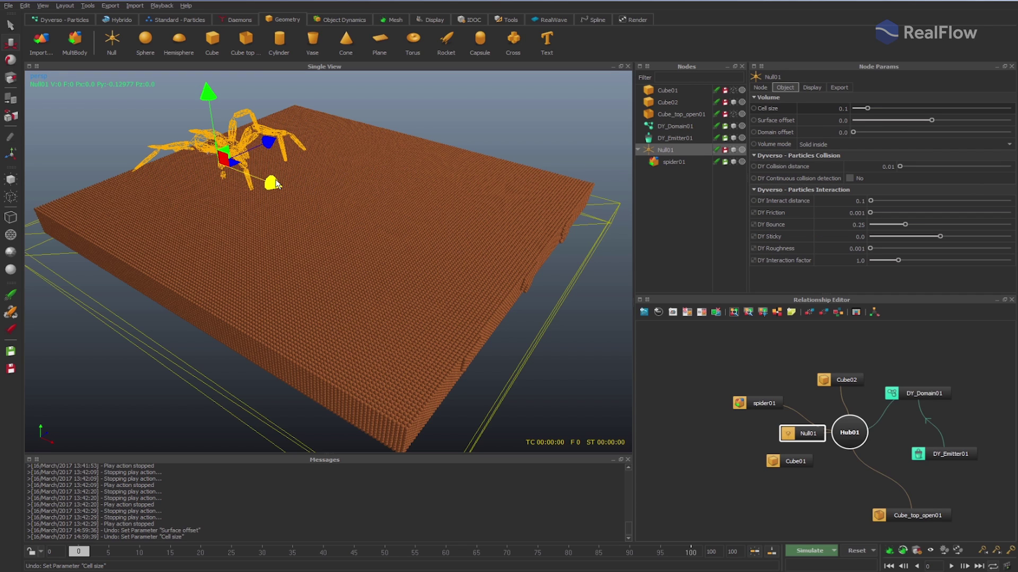
pyautogui.moveTo(288, 186); pyautogui.dragTo(315, 194)
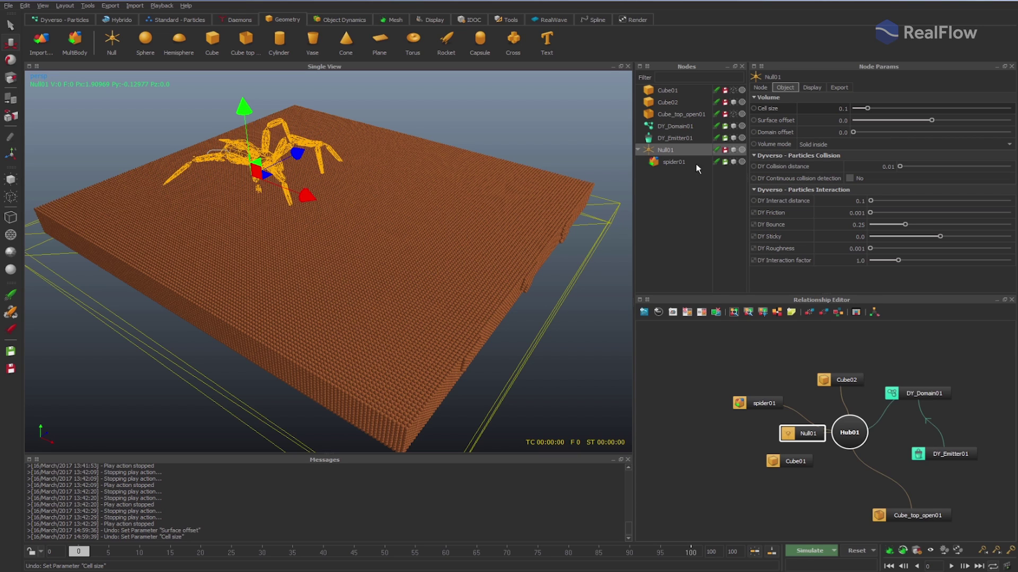
pyautogui.click(734, 162)
pyautogui.keyDown('alt'); pyautogui.moveTo(358, 193); pyautogui.dragTo(436, 197); pyautogui.keyUp('alt')
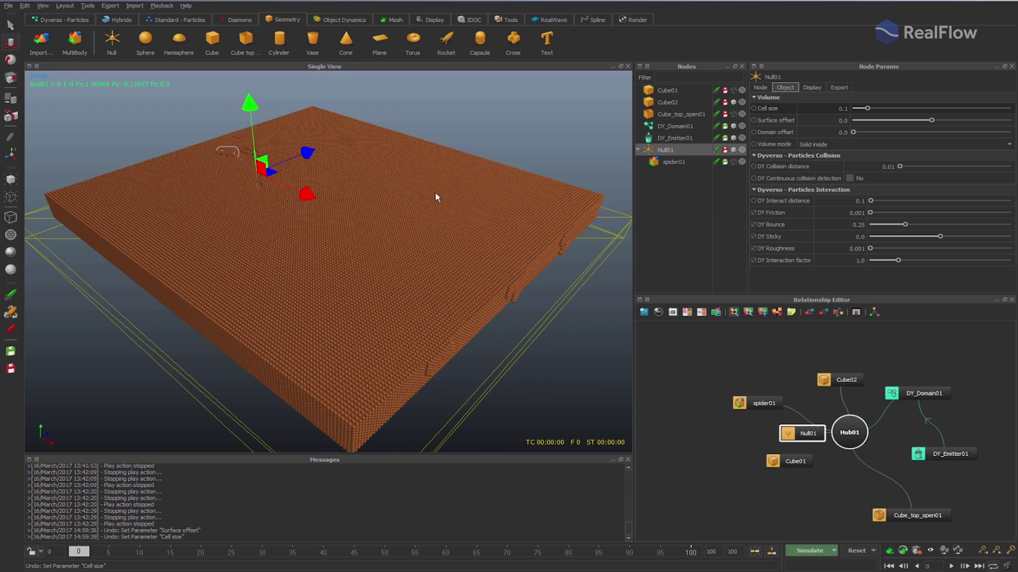
# Set DY_Domain01's Interpenetration and Friction both to 0.5.
pyautogui.click(687, 127)
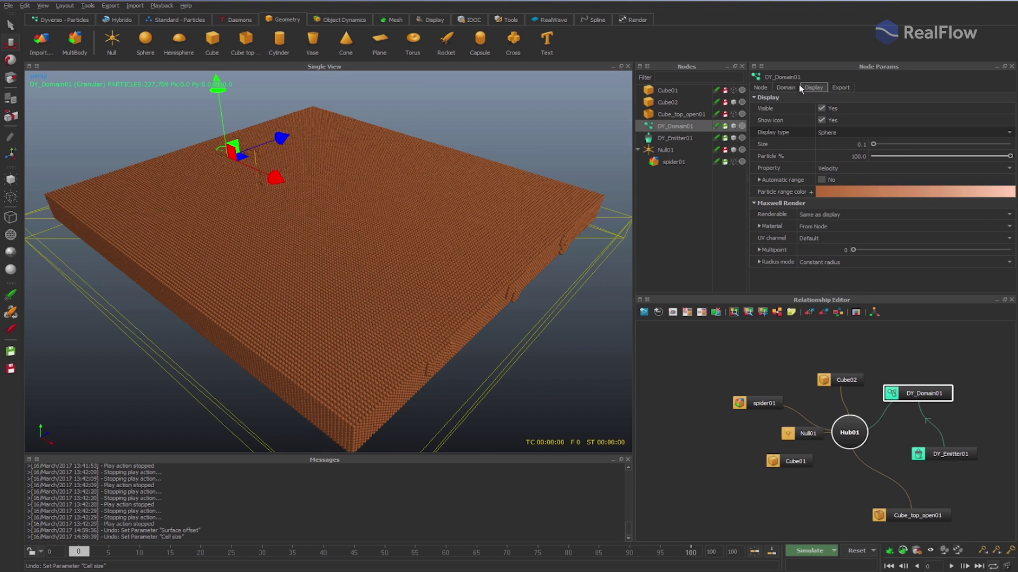
pyautogui.click(785, 88)
pyautogui.doubleClick(825, 145)
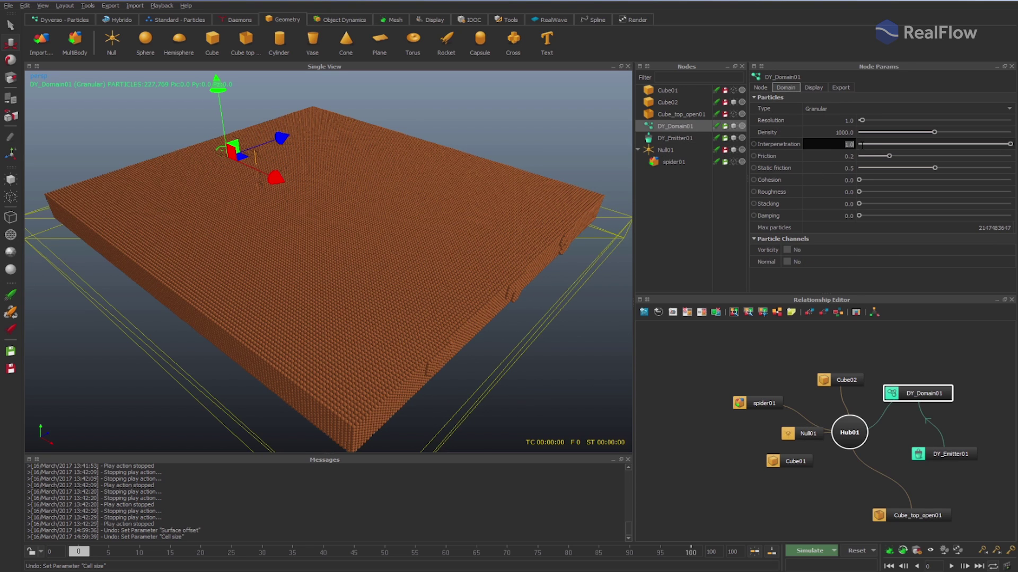
pyautogui.write('0.5')
pyautogui.press('Return')
pyautogui.doubleClick(837, 156)
pyautogui.write('0.5')
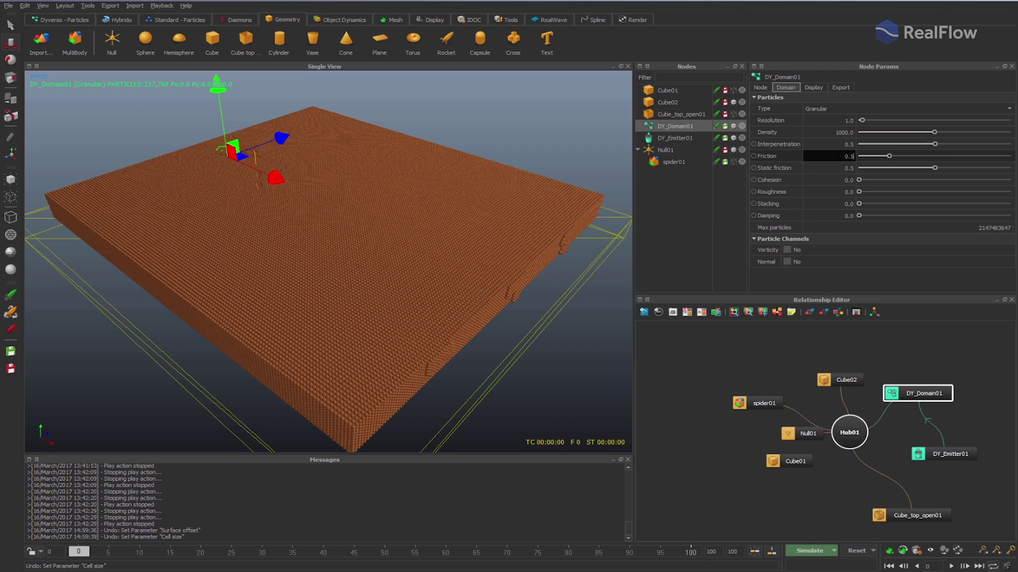
pyautogui.press('Return')
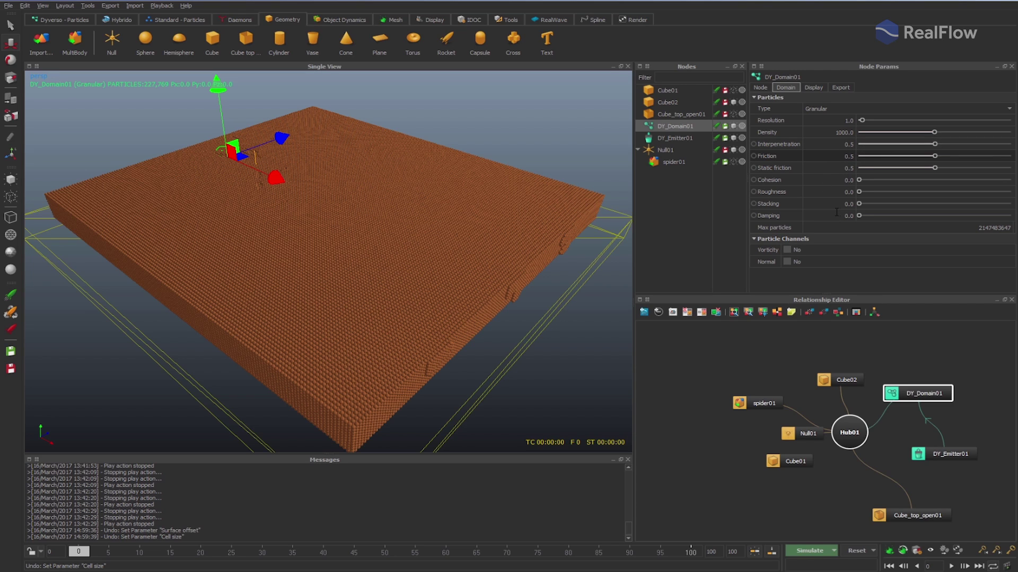
# Set the domain's Damping to 1.0 and Stacking to 0.3, then save.
pyautogui.doubleClick(836, 213)
pyautogui.write('1')
pyautogui.press('Return')
pyautogui.doubleClick(830, 204)
pyautogui.write('0.')
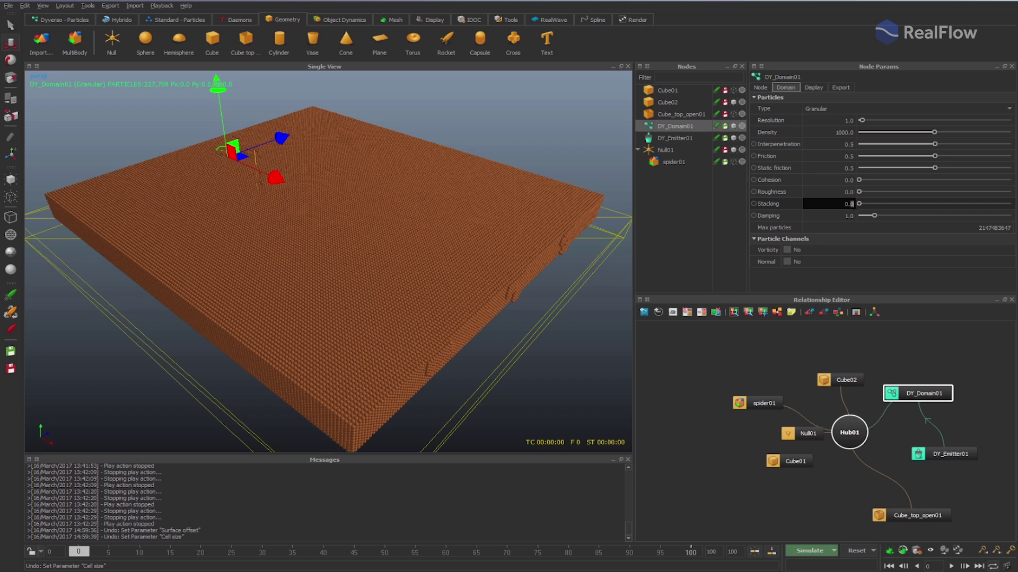
pyautogui.write('3')
pyautogui.press('Return')
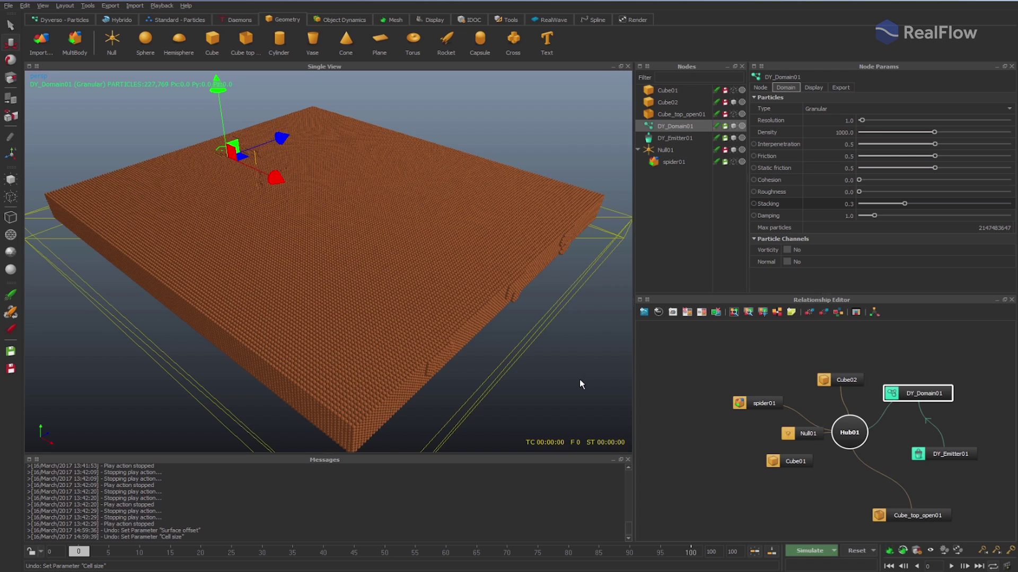
pyautogui.hotkey('ctrl', 's')
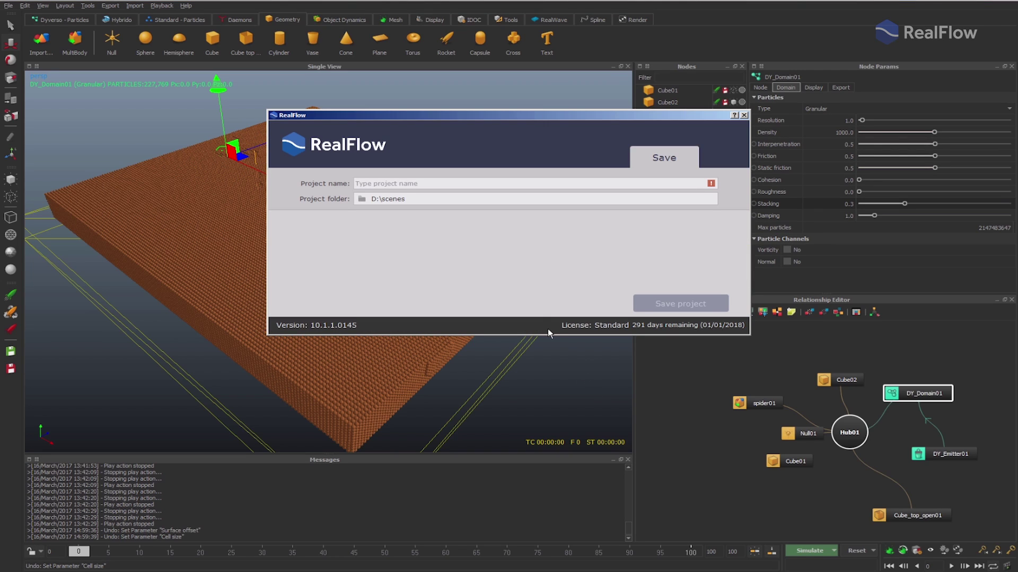
# Save the project as test_spider and switch simulation to command-line mode.
pyautogui.write('test')
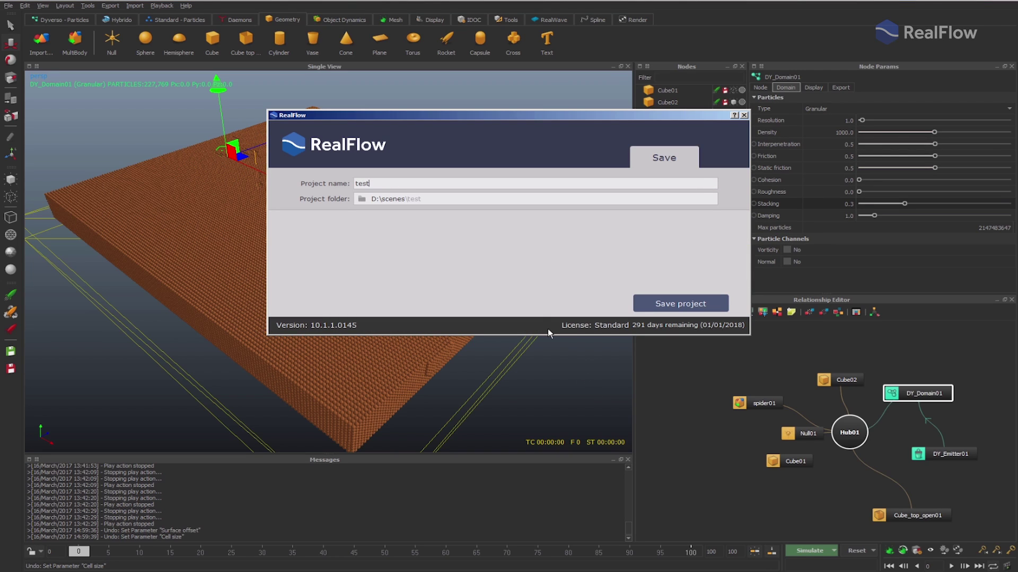
pyautogui.write('_spider')
pyautogui.press('Return')
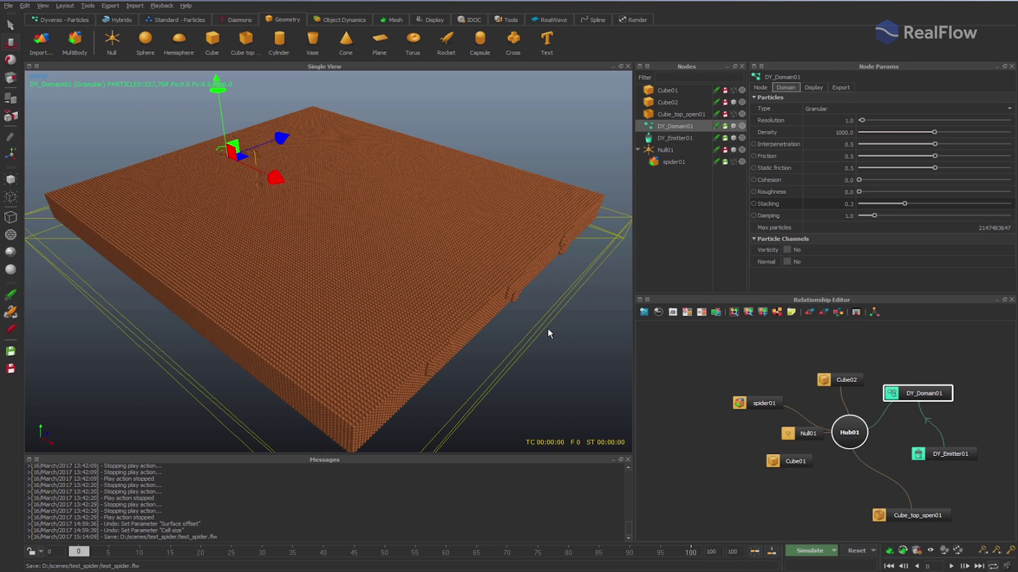
pyautogui.click(833, 551)
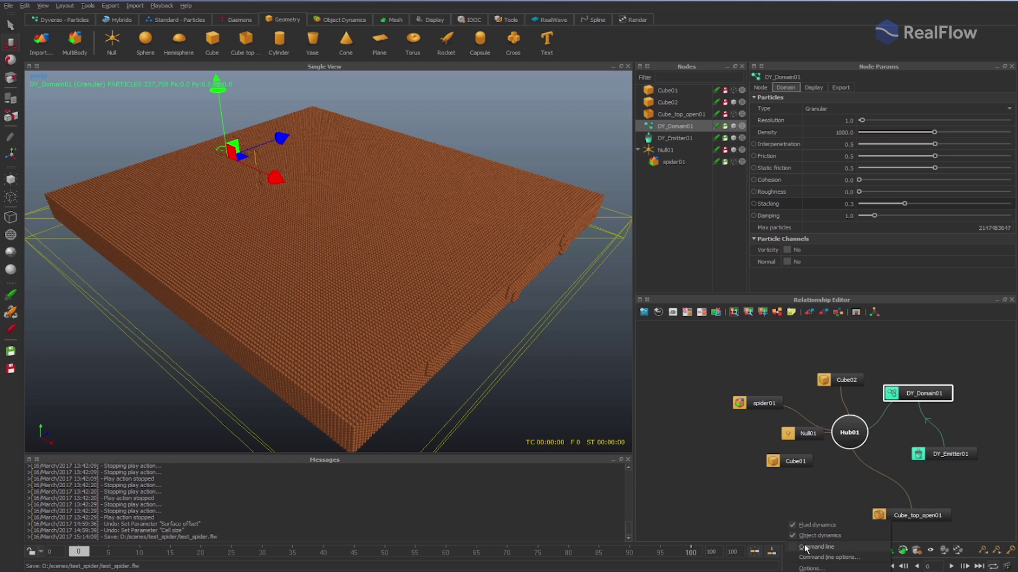
pyautogui.click(815, 547)
# Set Dyverso substeps to 5 minimum and 5 maximum and enable CUDA-GPU.
pyautogui.click(816, 551)
pyautogui.click(811, 568)
pyautogui.click(717, 231)
pyautogui.doubleClick(748, 371)
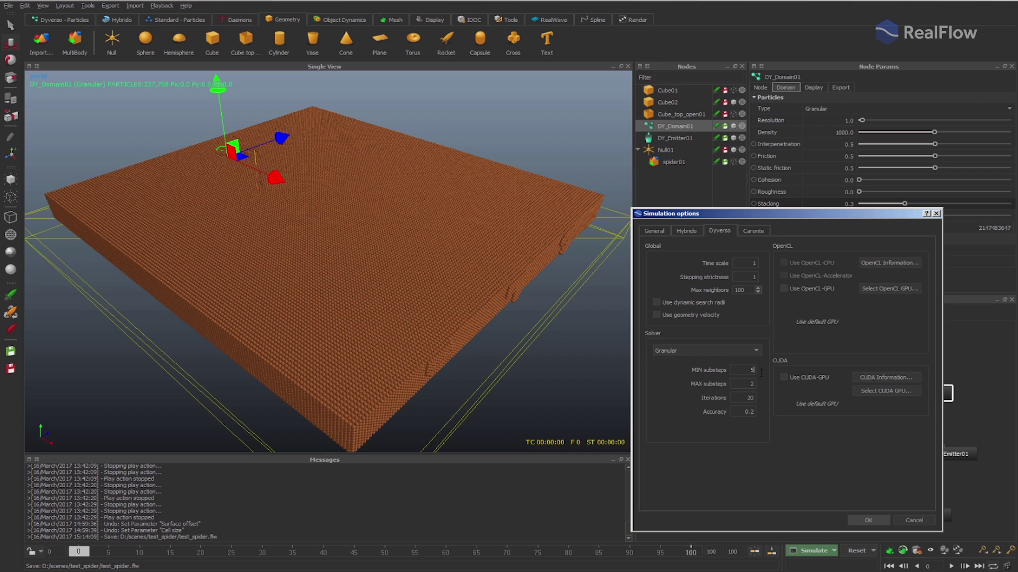
pyautogui.doubleClick(750, 383)
pyautogui.click(783, 378)
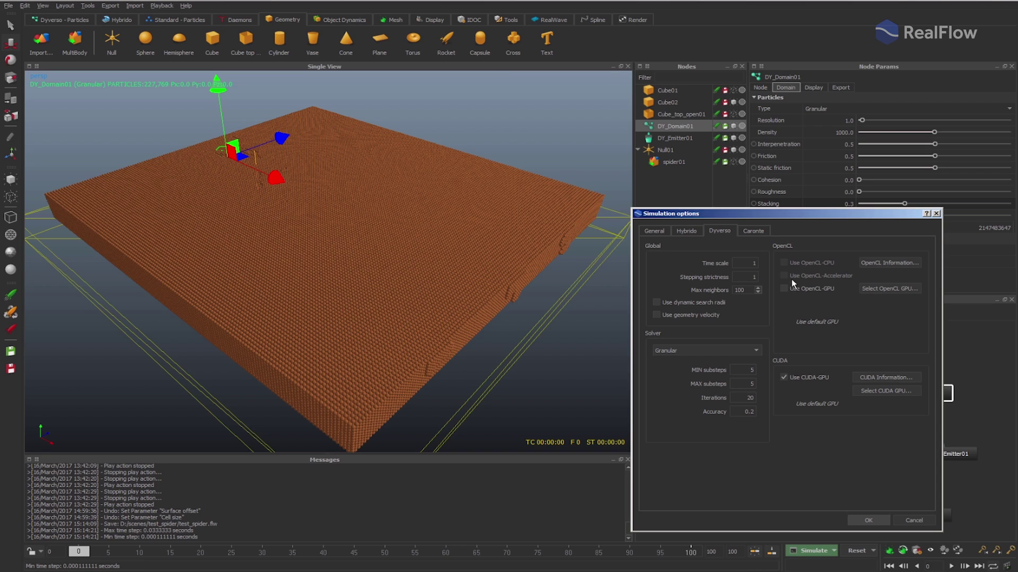
pyautogui.click(870, 521)
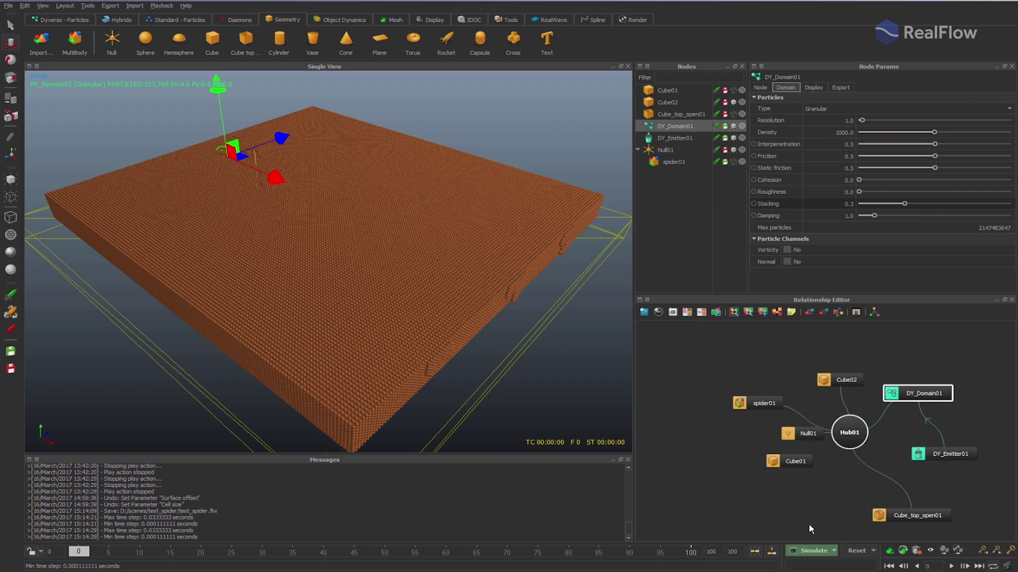
# Simulate the scene and scrub to frame 15.
pyautogui.click(811, 552)
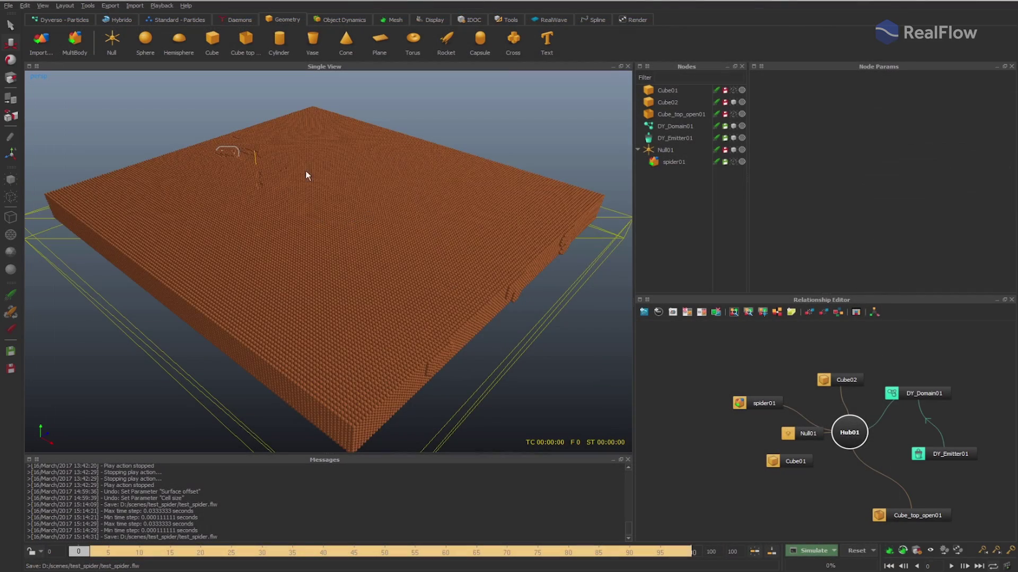
pyautogui.keyDown('alt'); pyautogui.moveTo(297, 183); pyautogui.dragTo(272, 237); pyautogui.keyUp('alt')
pyautogui.moveTo(87, 551); pyautogui.dragTo(171, 554)
pyautogui.keyDown('alt'); pyautogui.moveTo(238, 239); pyautogui.dragTo(339, 244); pyautogui.keyUp('alt')
# Make spider01 visible and switch its display to bounding boxes.
pyautogui.click(732, 162)
pyautogui.keyDown('alt'); pyautogui.moveTo(260, 176); pyautogui.dragTo(531, 164); pyautogui.keyUp('alt')
pyautogui.click(742, 162)
pyautogui.click(741, 162)
pyautogui.click(742, 163)
pyautogui.keyDown('alt'); pyautogui.moveTo(454, 166); pyautogui.dragTo(308, 165); pyautogui.keyUp('alt')
# Add a Gravity daemon from the Relationship Editor's node search.
pyautogui.rightClick(738, 350)
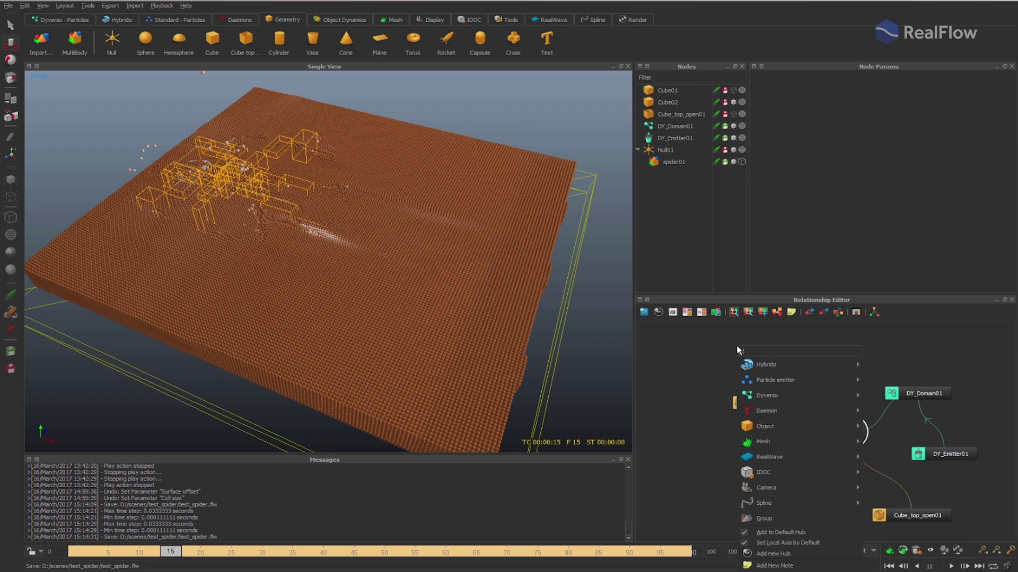
pyautogui.write('avity')
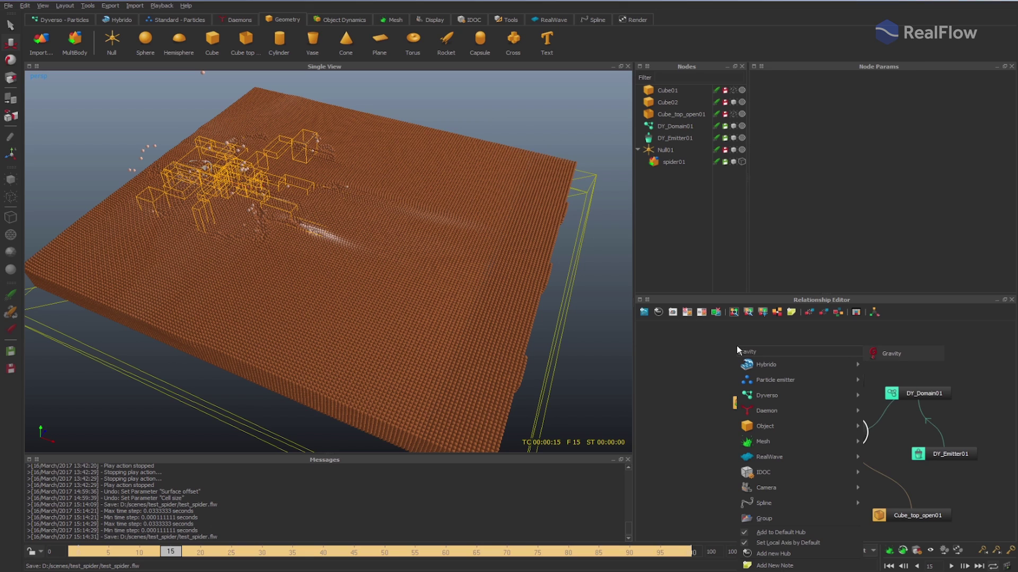
pyautogui.press('Return')
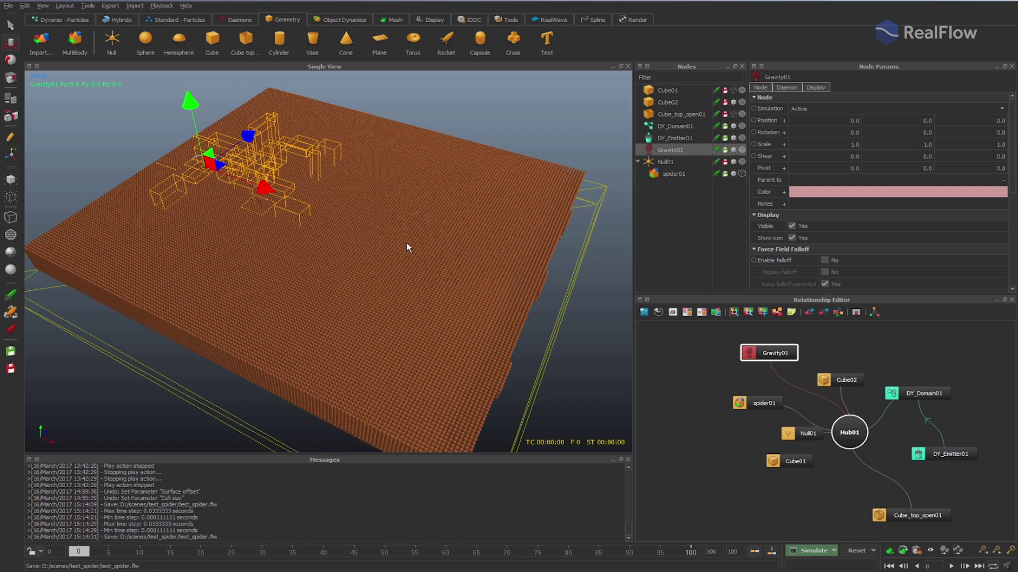
# Hide the domain particles and set a position key for Null01 at frame 0.
pyautogui.click(733, 126)
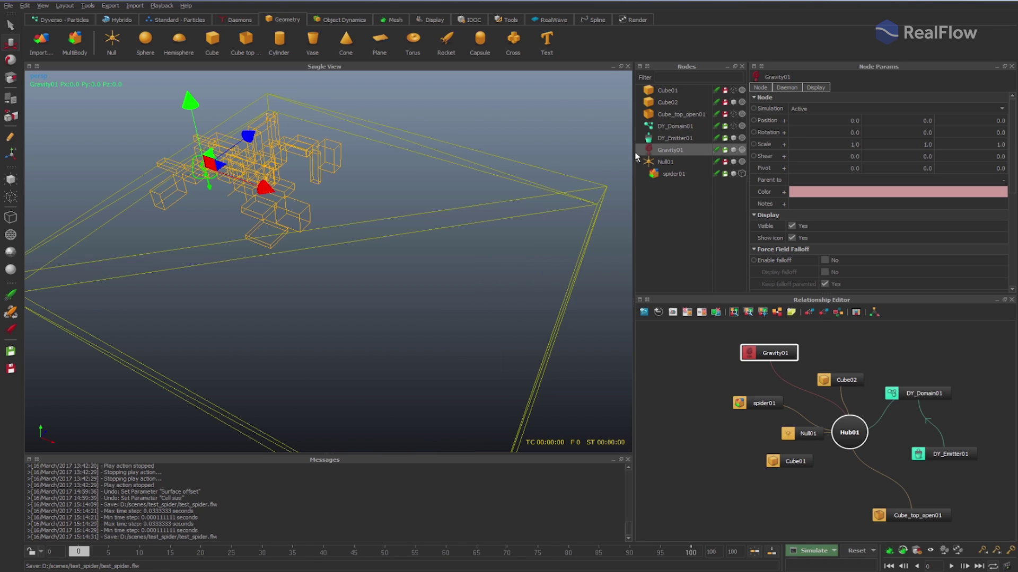
pyautogui.click(668, 162)
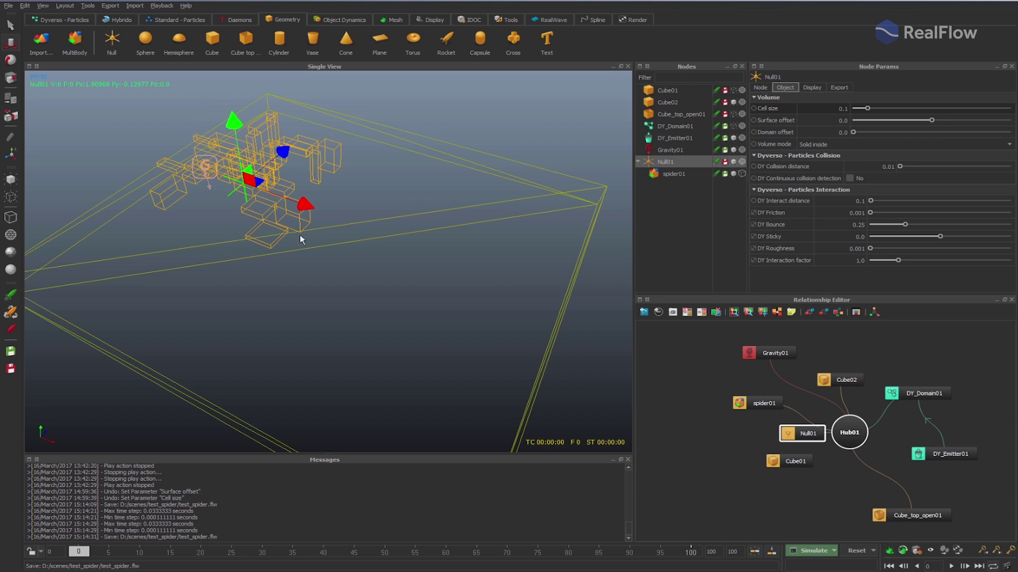
pyautogui.click(1011, 550)
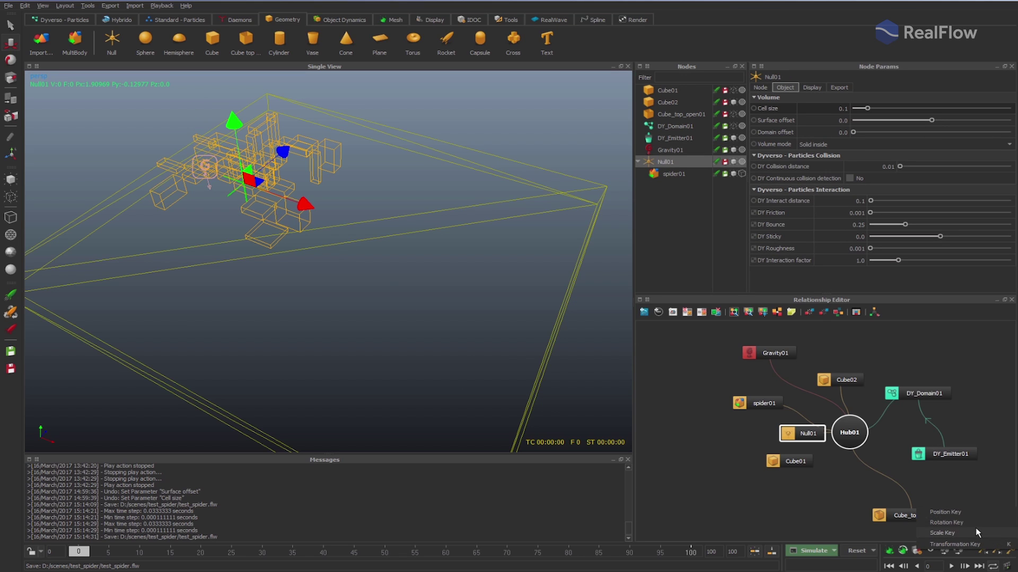
pyautogui.click(953, 517)
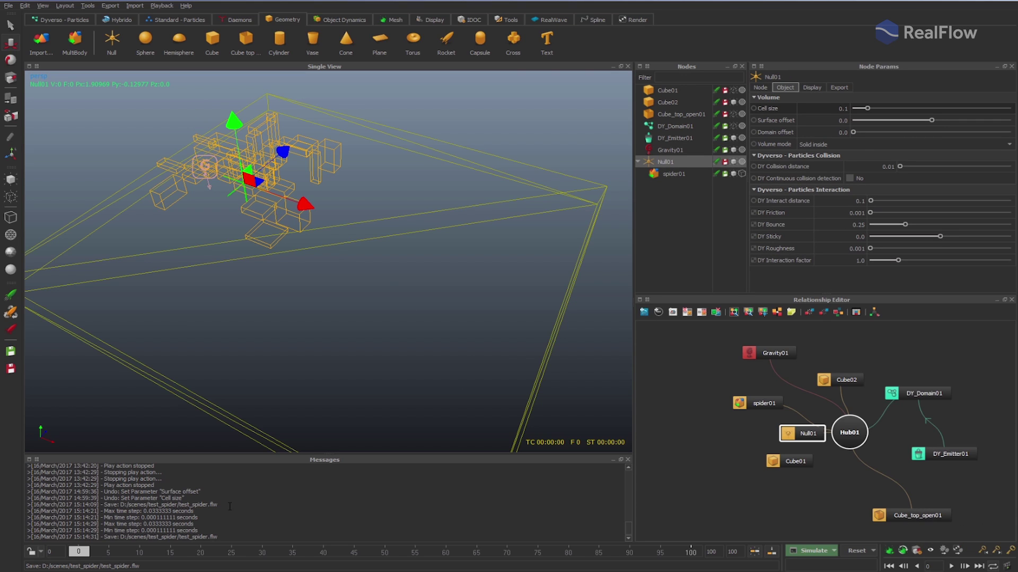
# Move Null01 along X from 1.91 to 10.39 at frame 100, key it, and return to frame 0.
pyautogui.moveTo(79, 552); pyautogui.dragTo(692, 563)
pyautogui.moveTo(299, 205); pyautogui.dragTo(541, 286)
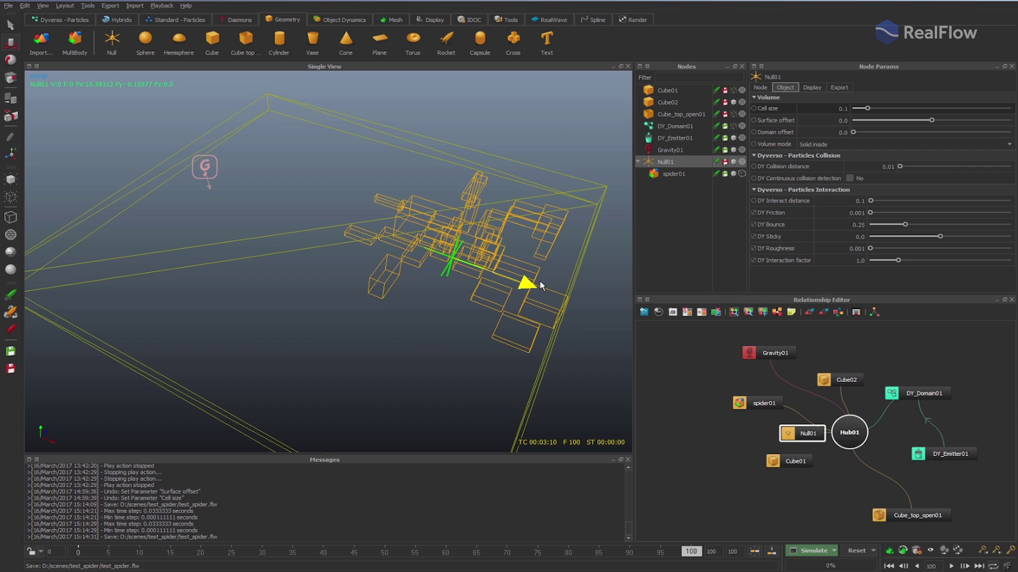
pyautogui.click(1010, 551)
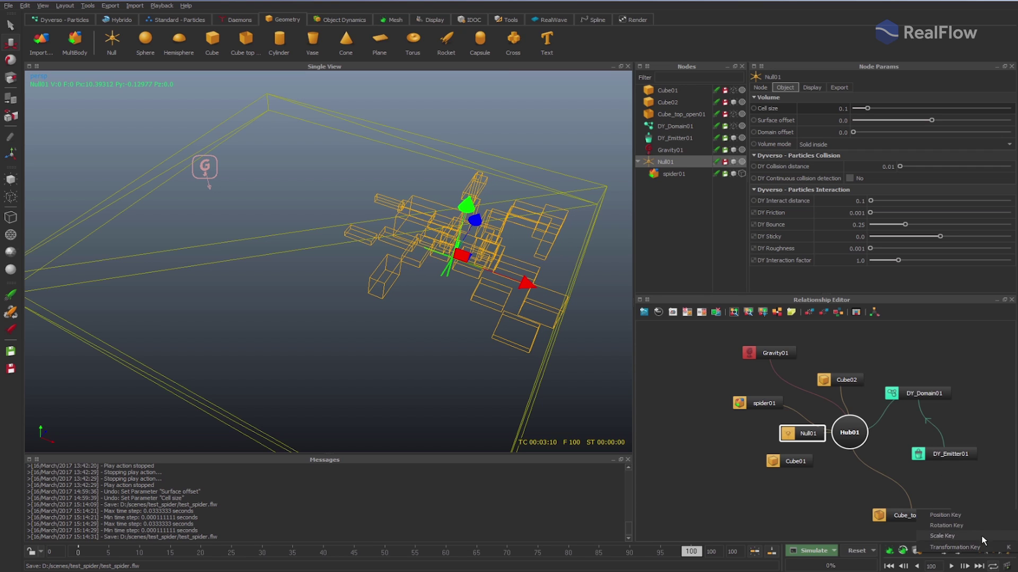
pyautogui.click(974, 550)
pyautogui.moveTo(691, 552); pyautogui.dragTo(427, 540)
pyautogui.press('Home')
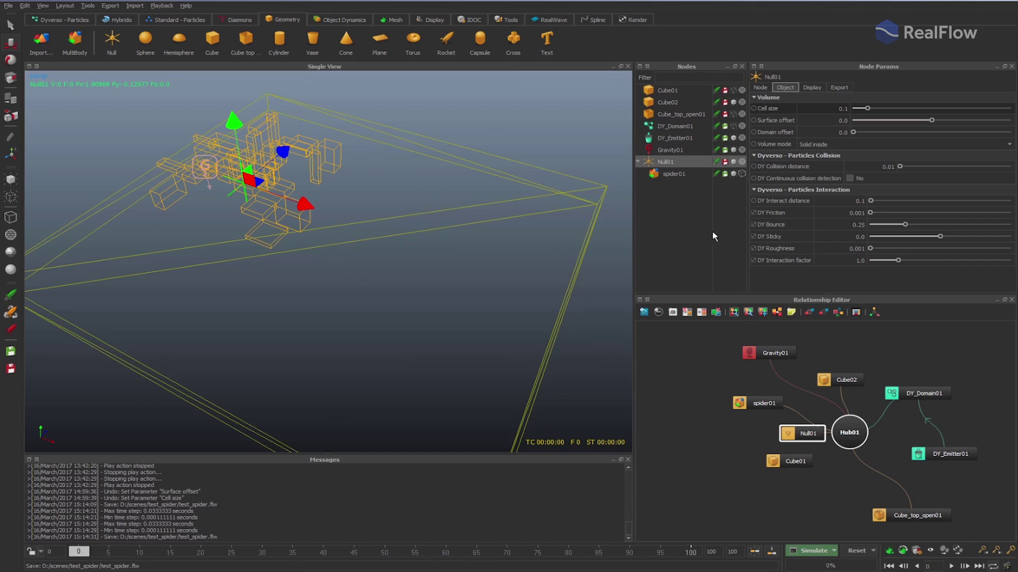
pyautogui.click(741, 174)
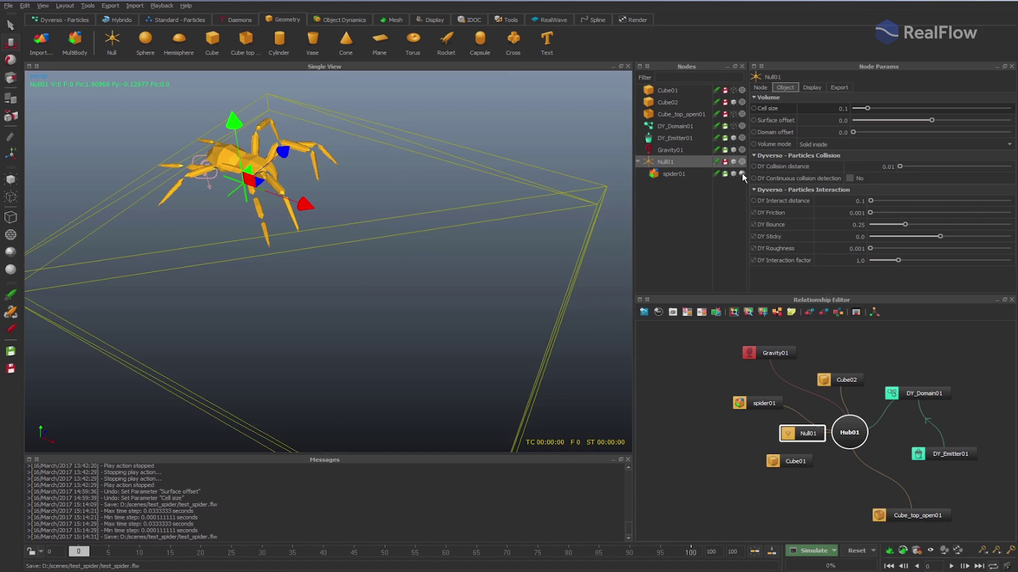
# Set spider01's display colour to black (Value 0), then scrub the timeline to preview its walk.
pyautogui.click(297, 154)
pyautogui.click(760, 87)
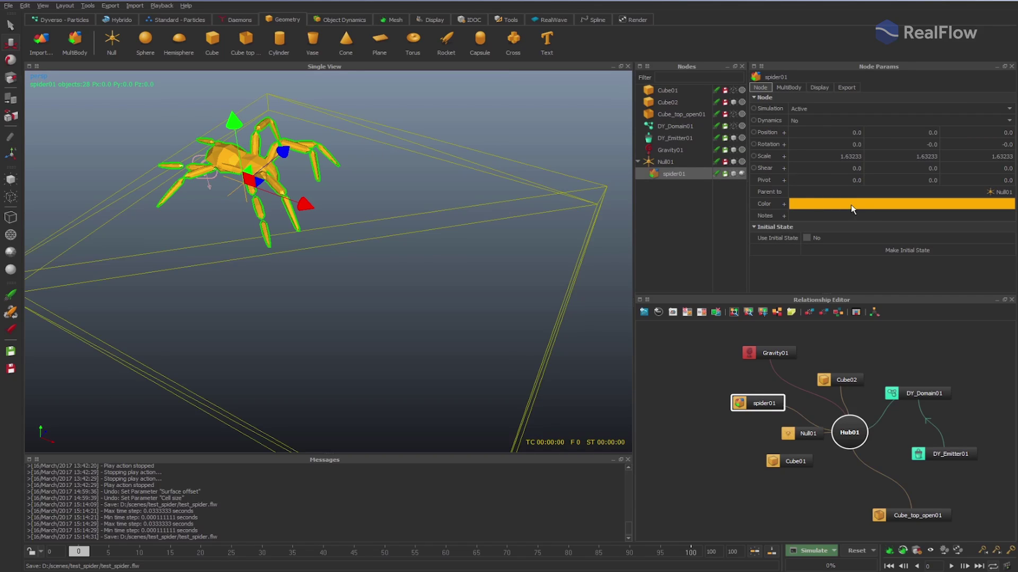
pyautogui.click(852, 208)
pyautogui.moveTo(631, 262); pyautogui.dragTo(631, 304)
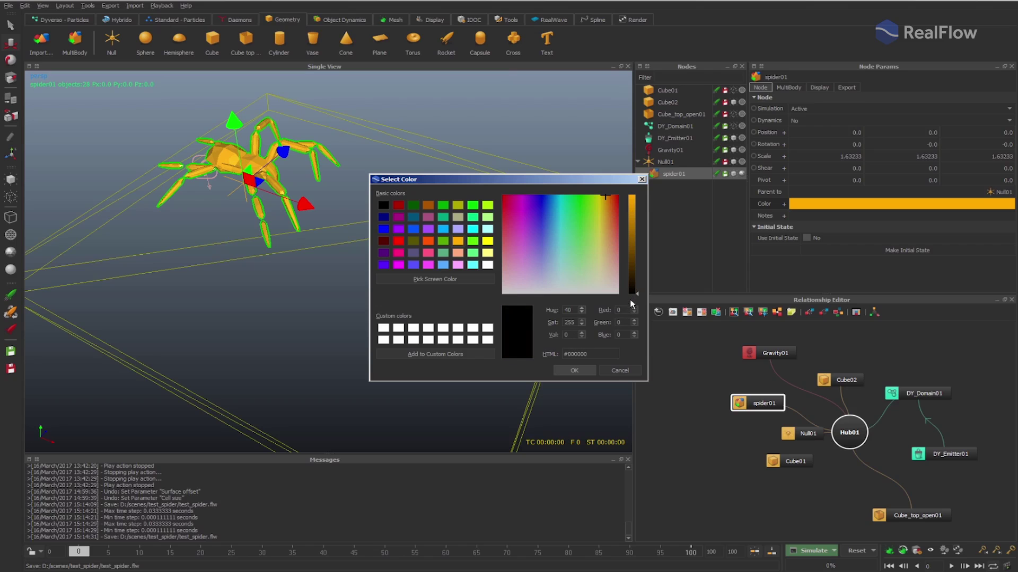
pyautogui.click(575, 371)
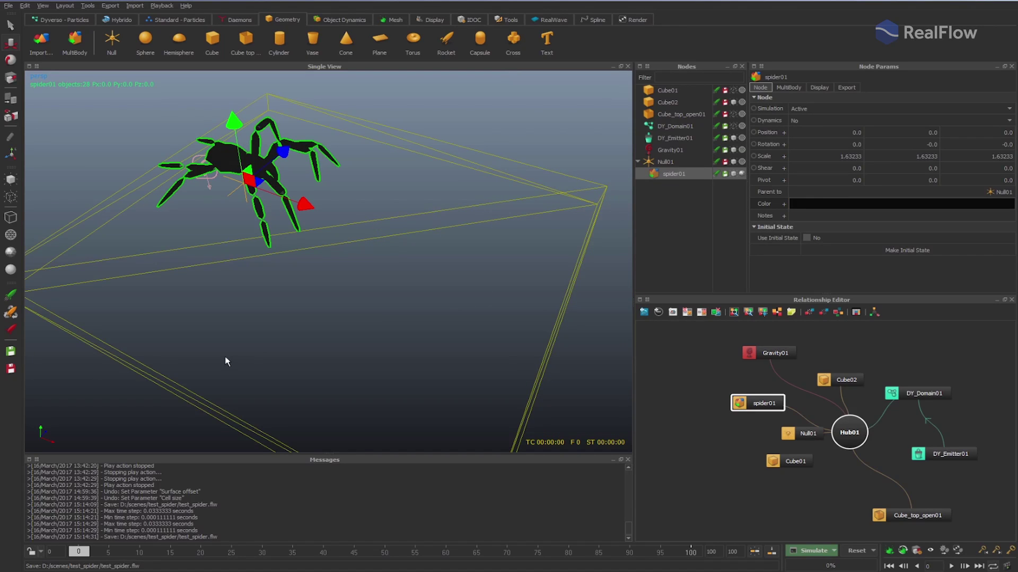
pyautogui.moveTo(79, 555); pyautogui.dragTo(436, 558)
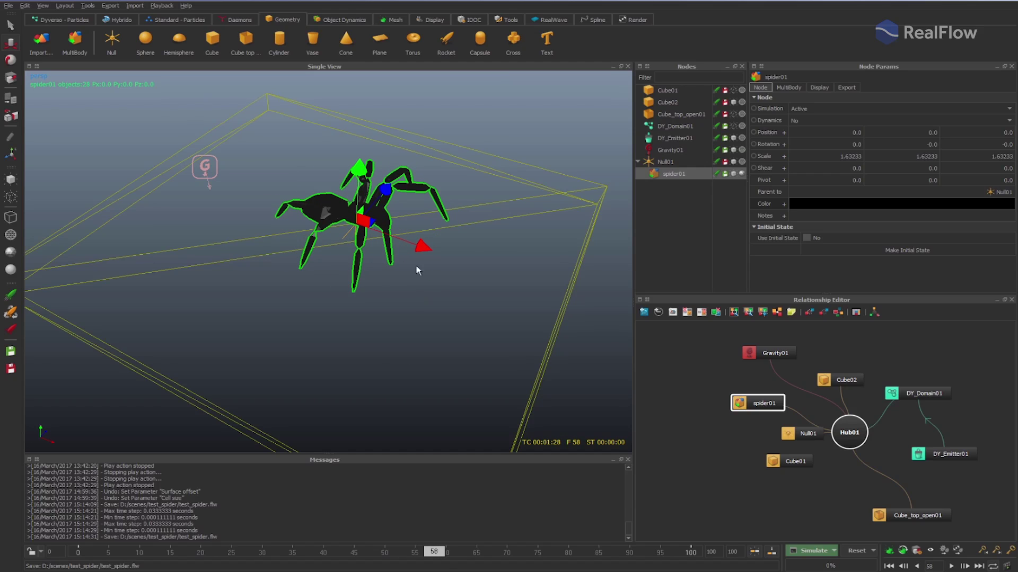
pyautogui.click(418, 203)
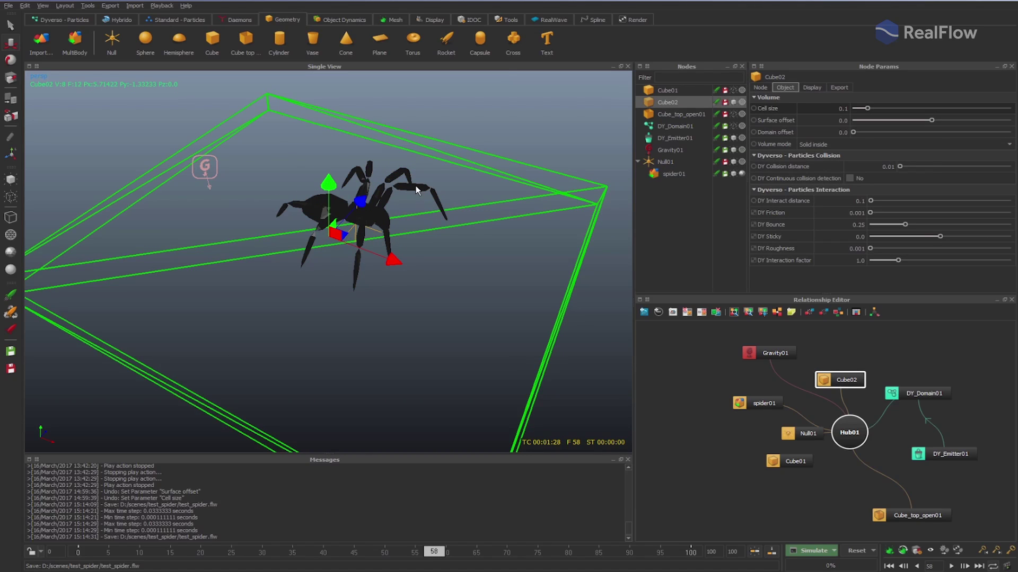
# Set spider01's Alembic speed to 0.7 and play the walk from frame 0.
pyautogui.click(415, 185)
pyautogui.click(790, 88)
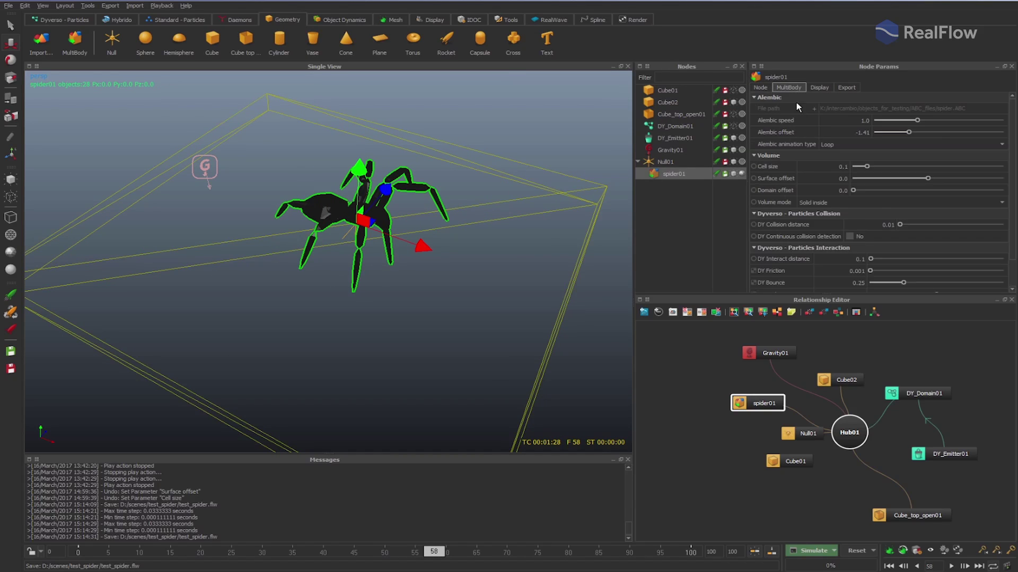
pyautogui.doubleClick(848, 118)
pyautogui.write('0.7')
pyautogui.press('Return')
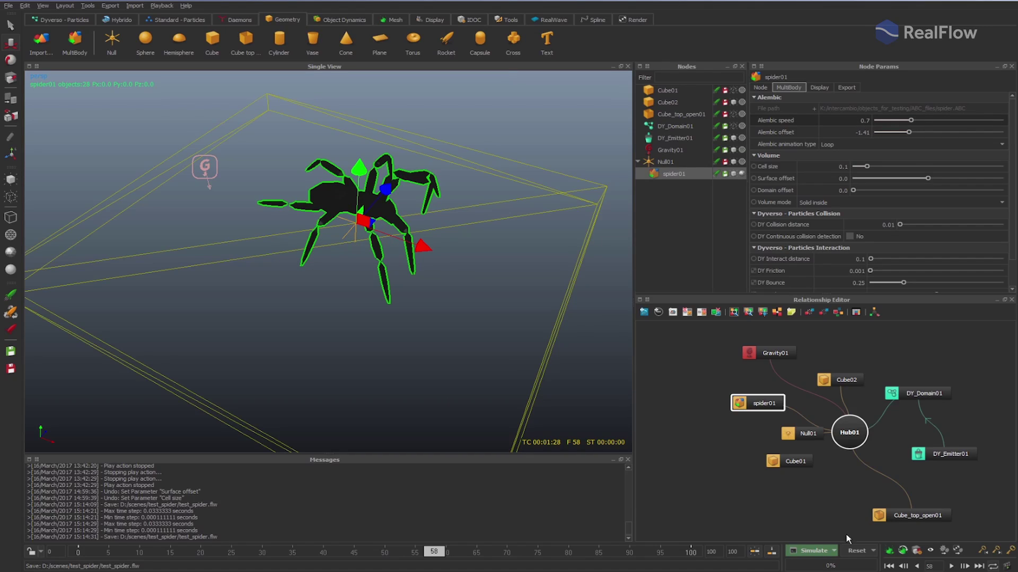
pyautogui.click(888, 566)
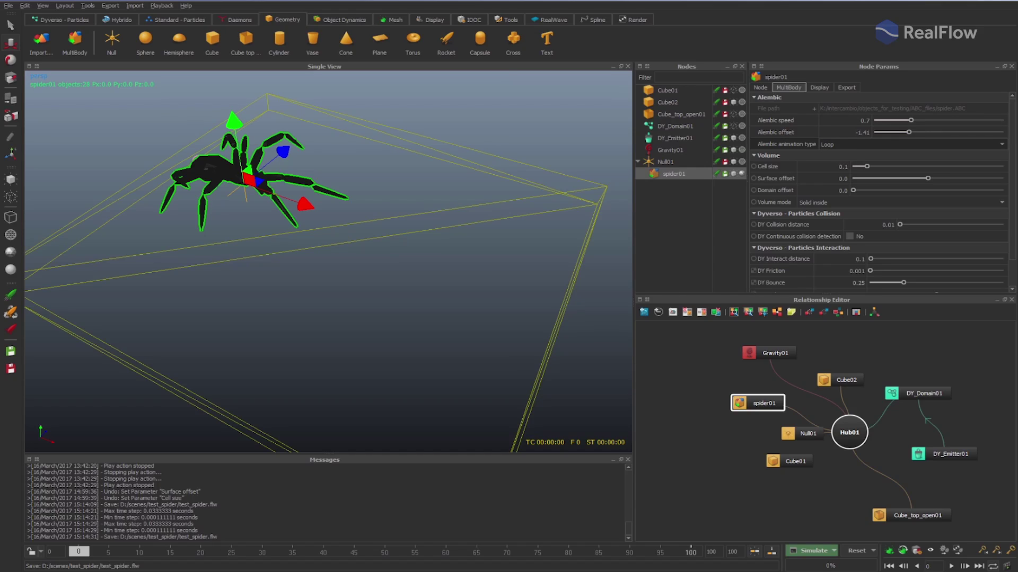
pyautogui.click(951, 567)
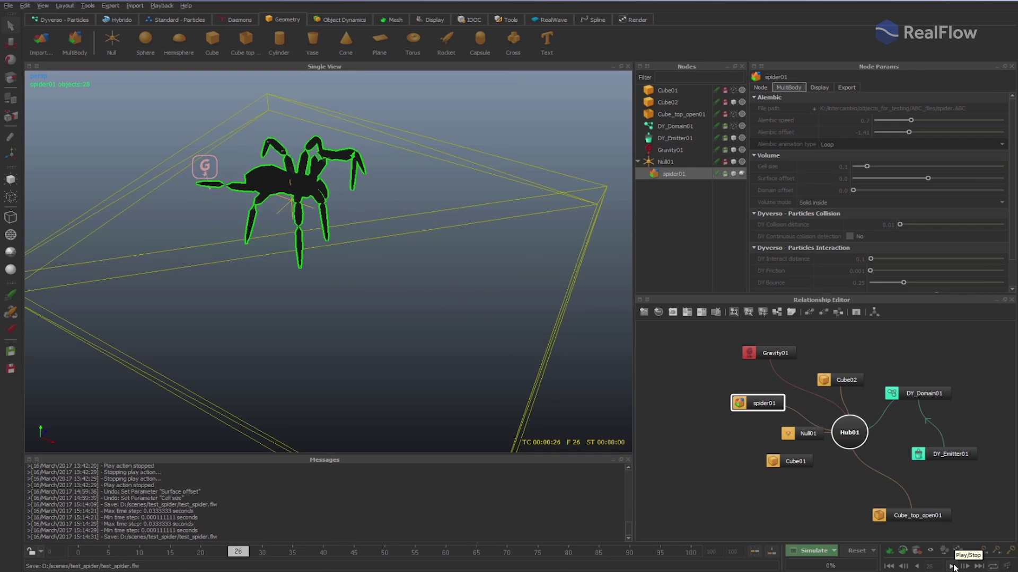
pyautogui.click(951, 567)
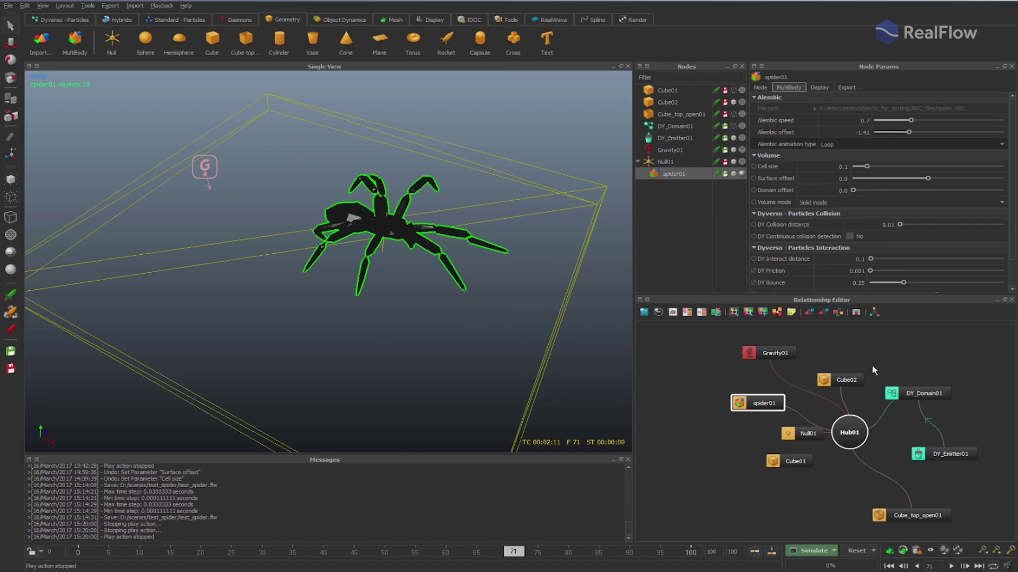
# Try an Alembic speed of 1.2 and replay the walk from the start.
pyautogui.doubleClick(859, 120)
pyautogui.write('0')
pyautogui.write('.')
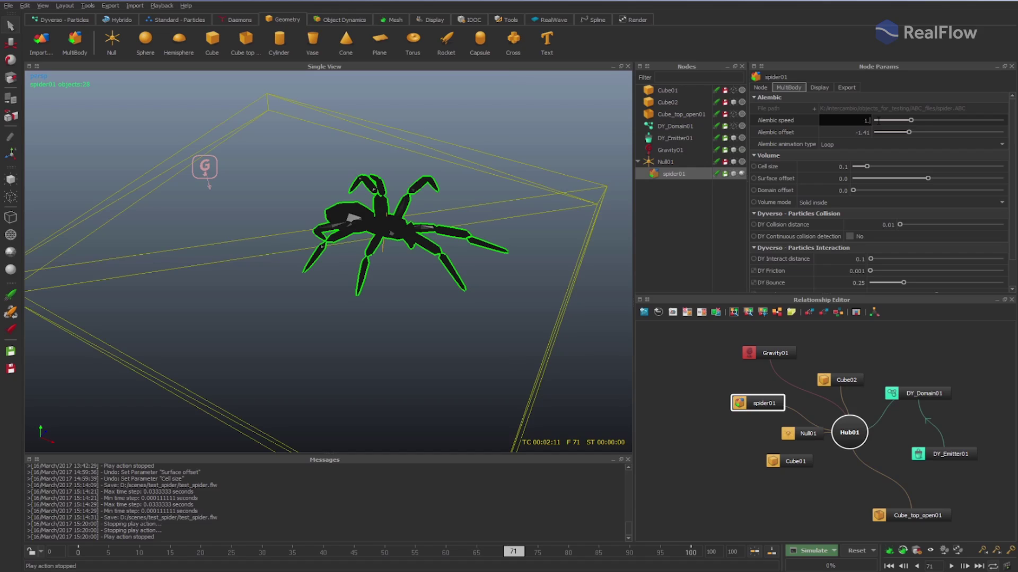
pyautogui.write('2')
pyautogui.press('Return')
pyautogui.click(888, 566)
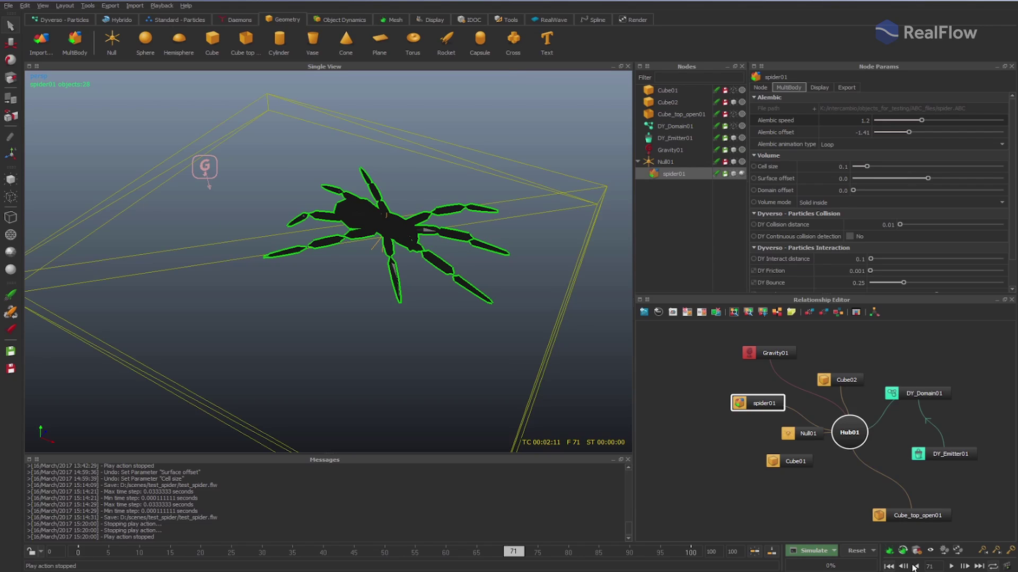
pyautogui.click(951, 566)
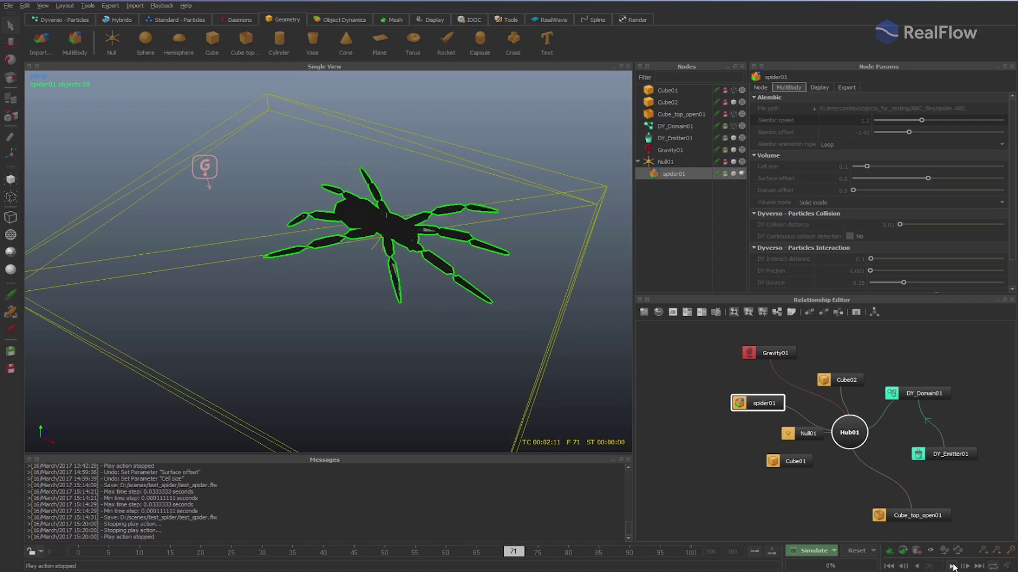
pyautogui.click(952, 566)
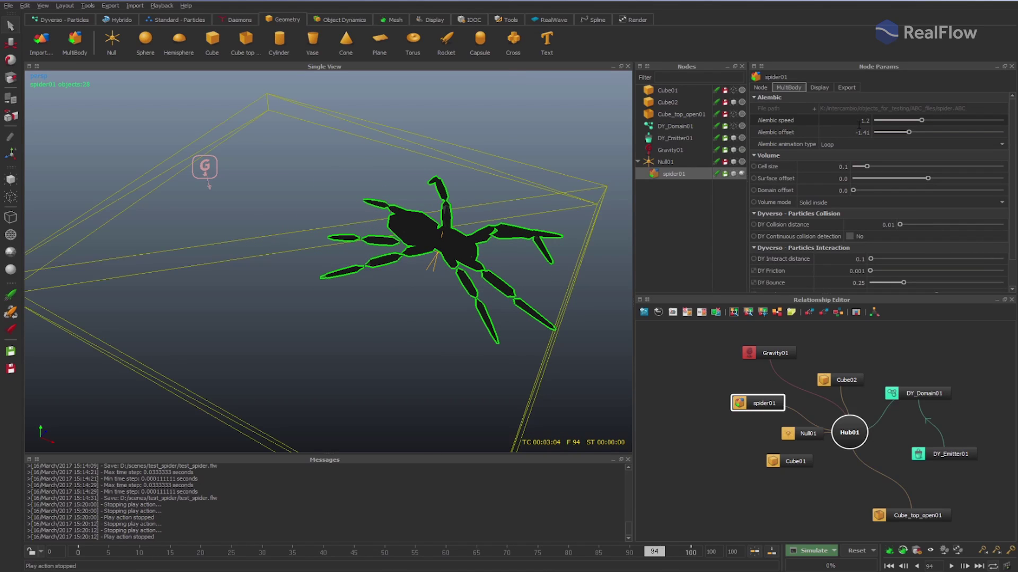
# Try an Alembic speed of 1.8 and play the animation.
pyautogui.doubleClick(858, 121)
pyautogui.write('1.8')
pyautogui.press('Return')
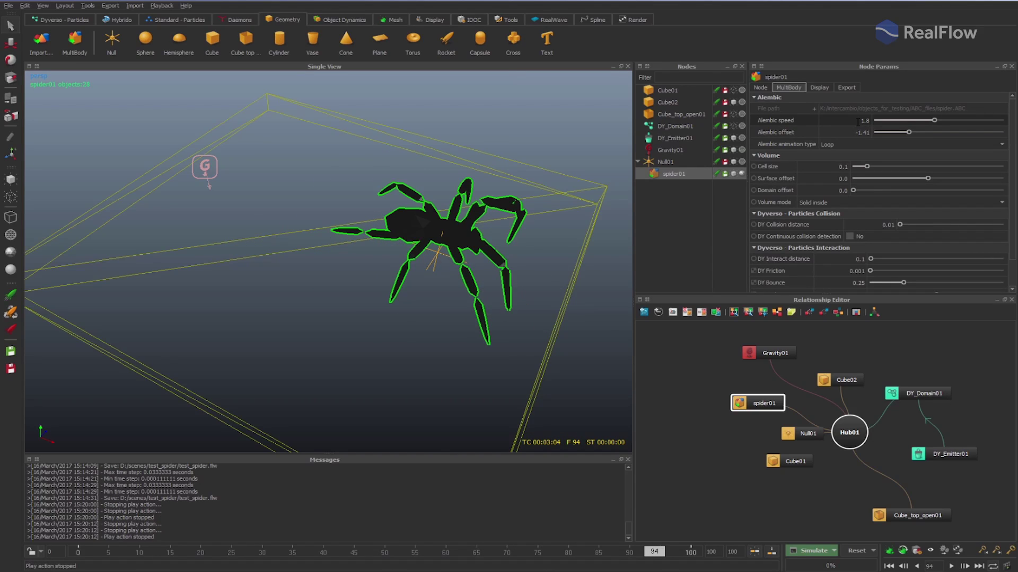
pyautogui.click(951, 566)
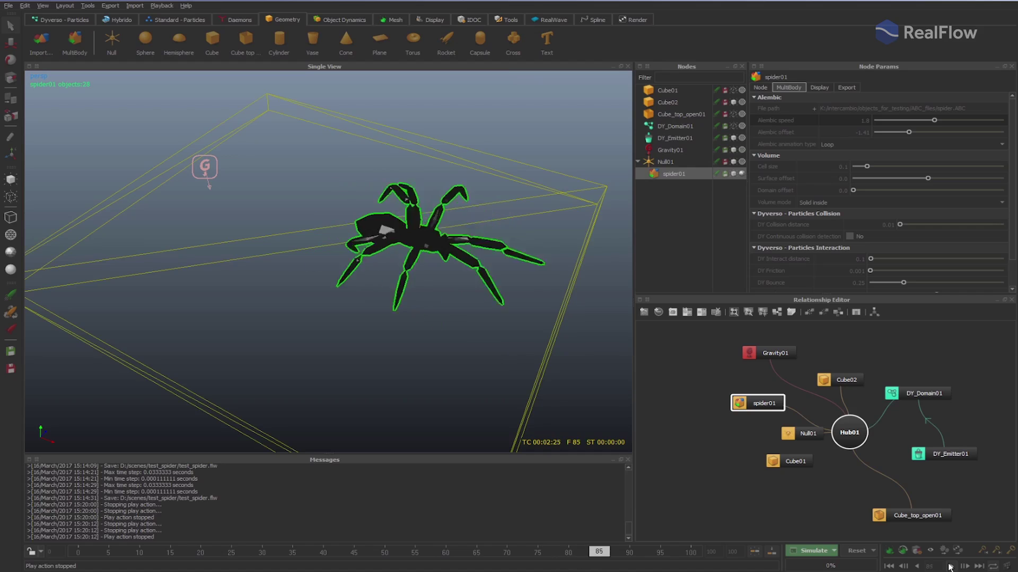
pyautogui.click(950, 566)
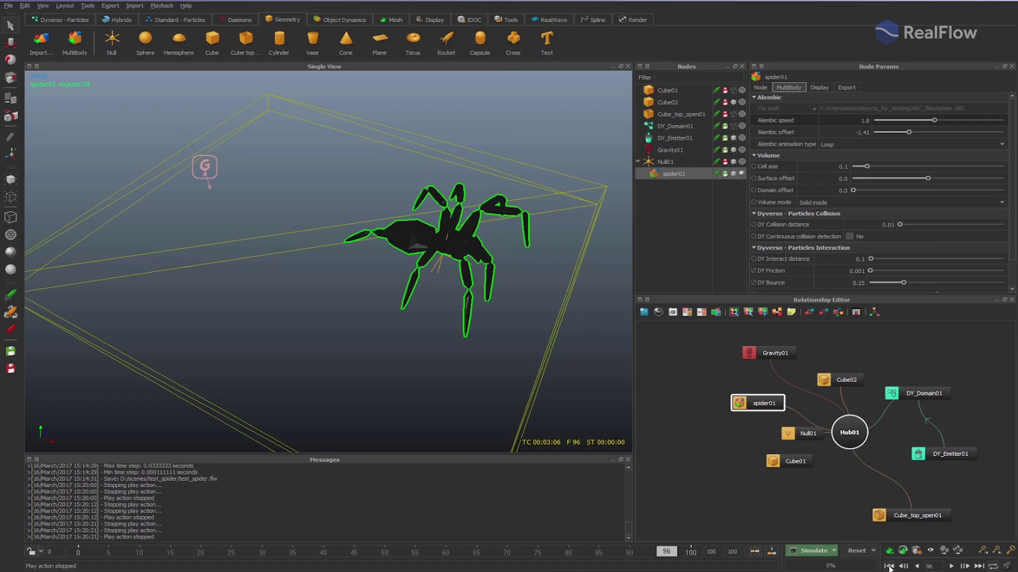
# Settle on Alembic speed 0.9, preview the walk and rewind to frame 0.
pyautogui.click(857, 120)
pyautogui.write('0.')
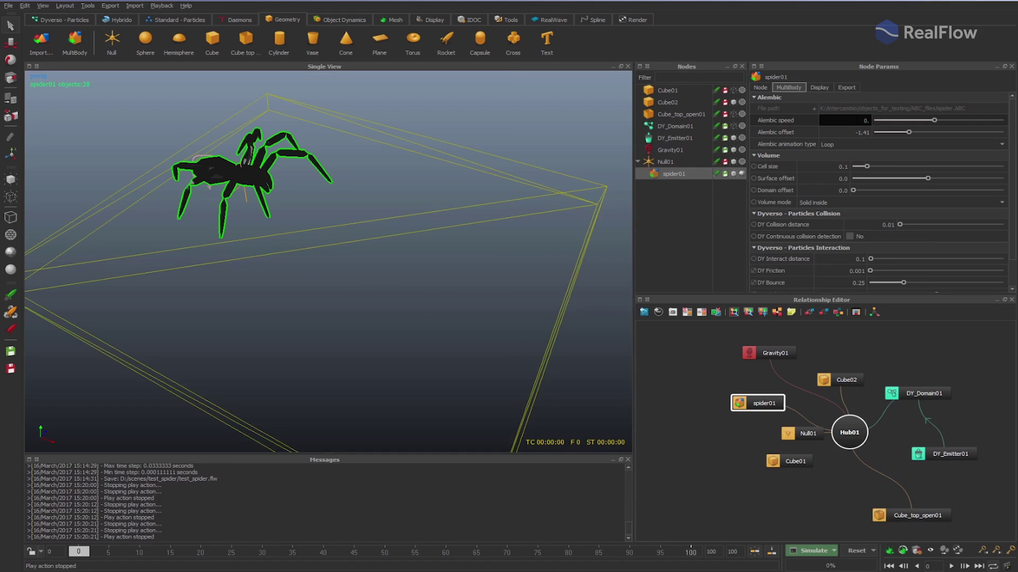
pyautogui.write('9')
pyautogui.press('Return')
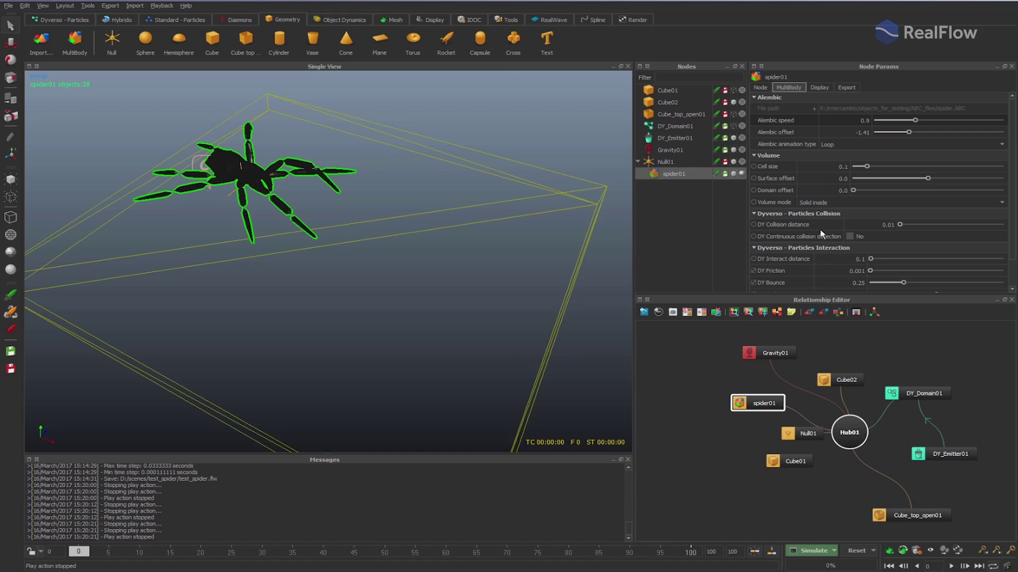
pyautogui.click(952, 566)
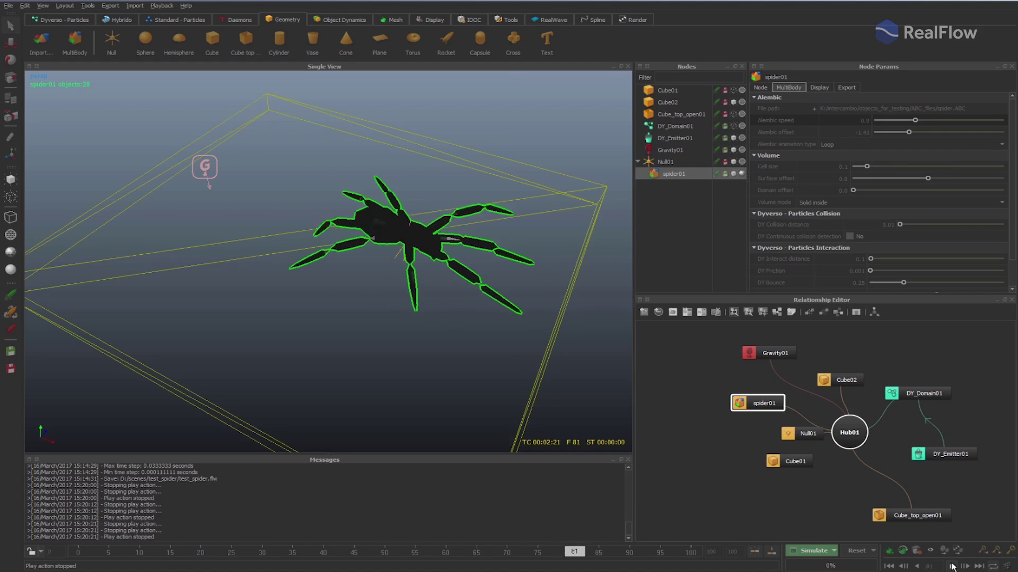
pyautogui.click(953, 567)
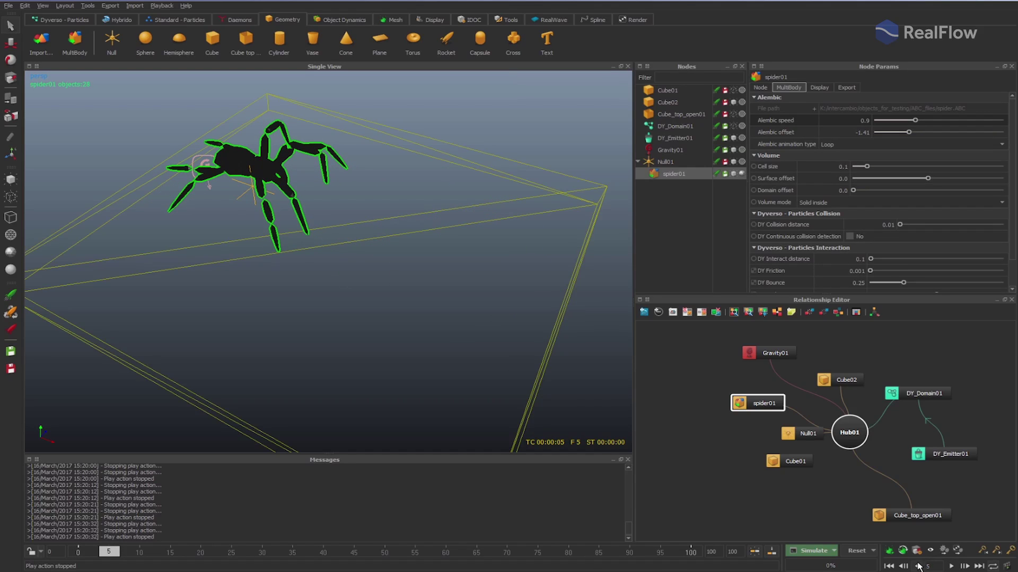
pyautogui.click(889, 566)
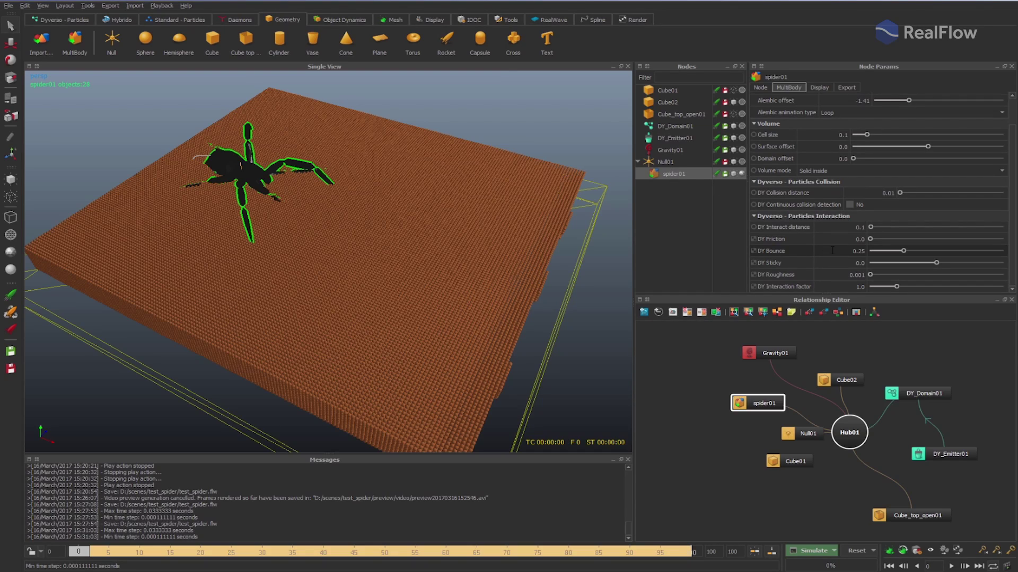
# Set spider01's DY Interact distance to 0.01.
pyautogui.click(834, 227)
pyautogui.write('0.1')
pyautogui.press('Return')
pyautogui.click(844, 230)
pyautogui.write('0.01')
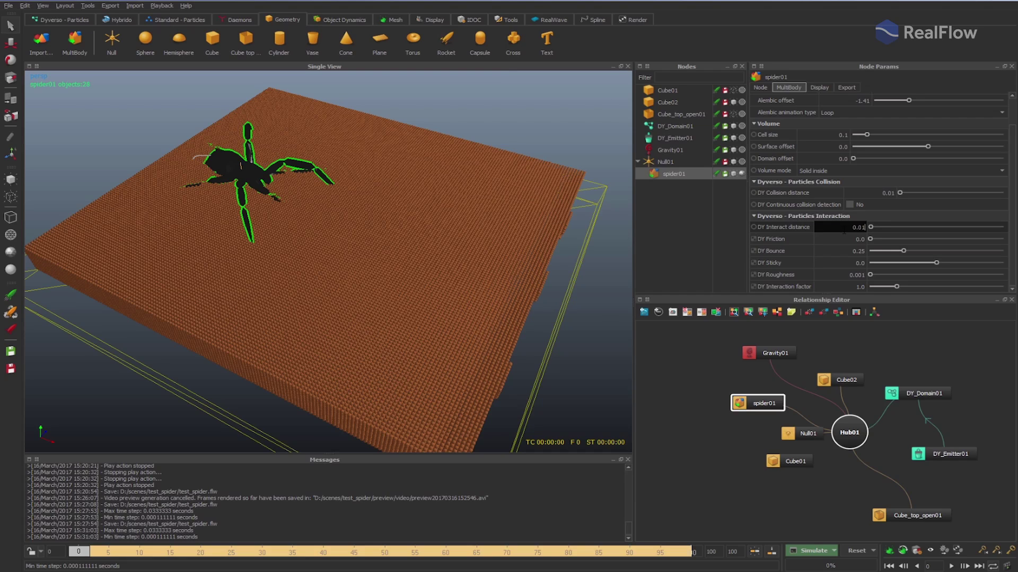
pyautogui.press('Return')
# Keep DY Friction at 0.0, set DY Bounce to 0 and DY Interaction factor to 0.4.
pyautogui.click(855, 239)
pyautogui.doubleClick(860, 239)
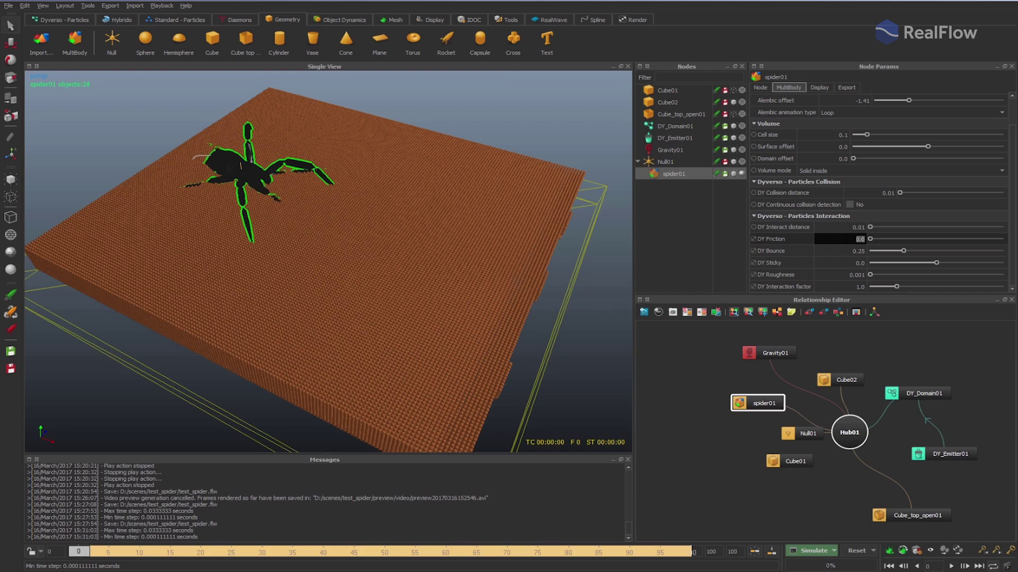
pyautogui.press('Return')
pyautogui.doubleClick(841, 252)
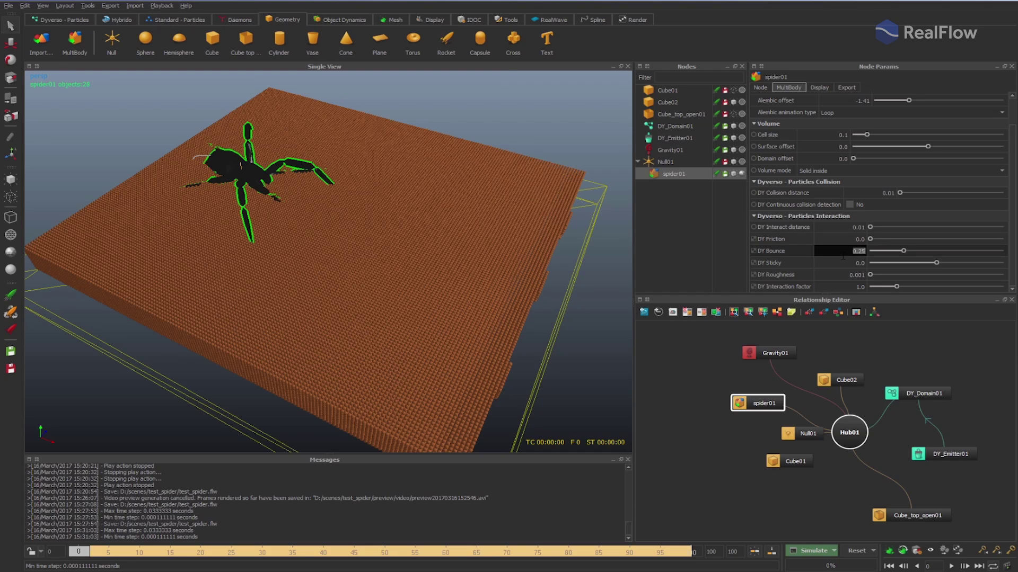
pyautogui.write('0')
pyautogui.press('Return')
pyautogui.doubleClick(840, 287)
pyautogui.write('0.')
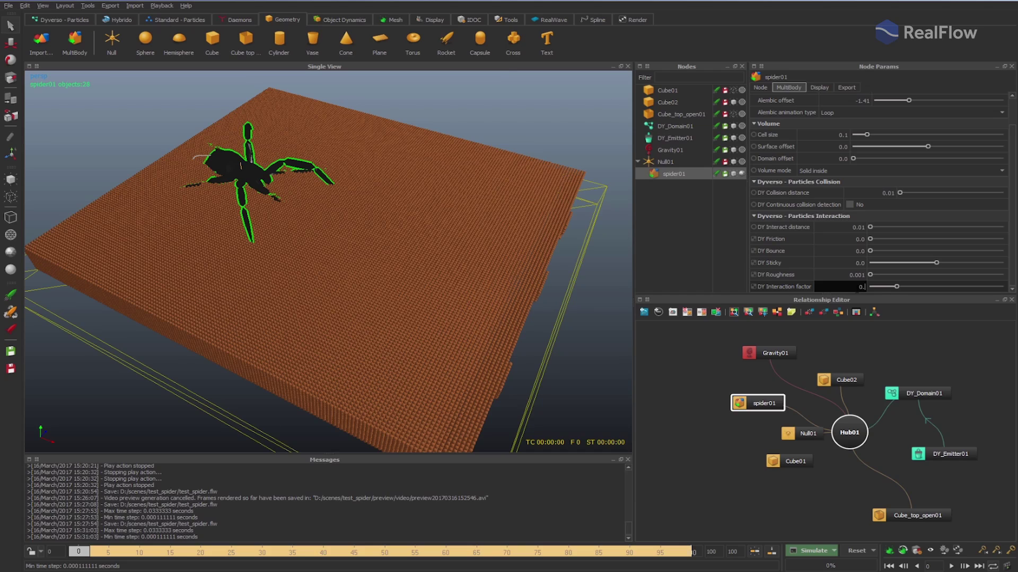
pyautogui.write('4')
pyautogui.press('Return')
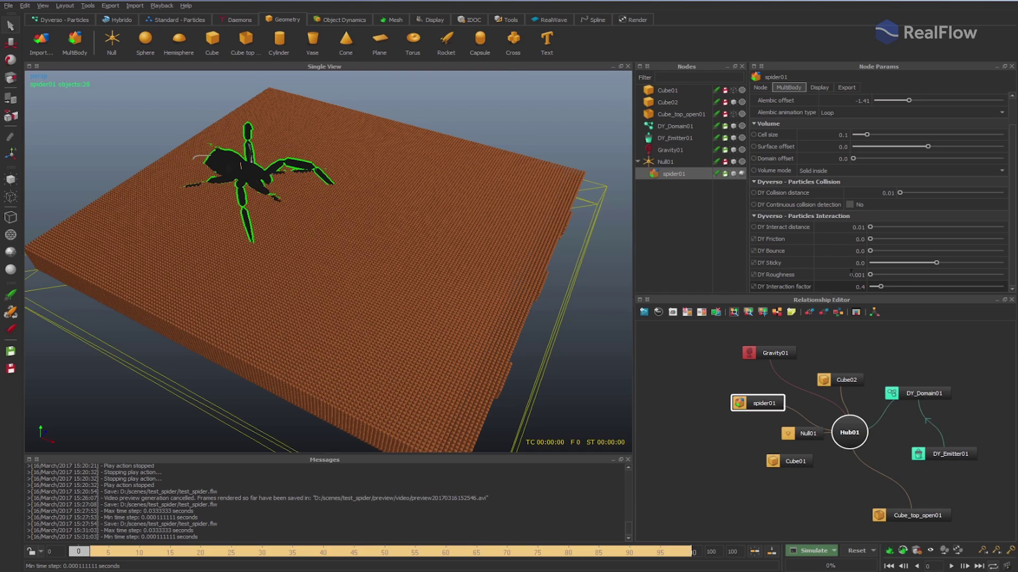
# Enable Use geometry velocity on the Dyverso tab of the Simulate Options.
pyautogui.rightClick(831, 565)
pyautogui.click(826, 568)
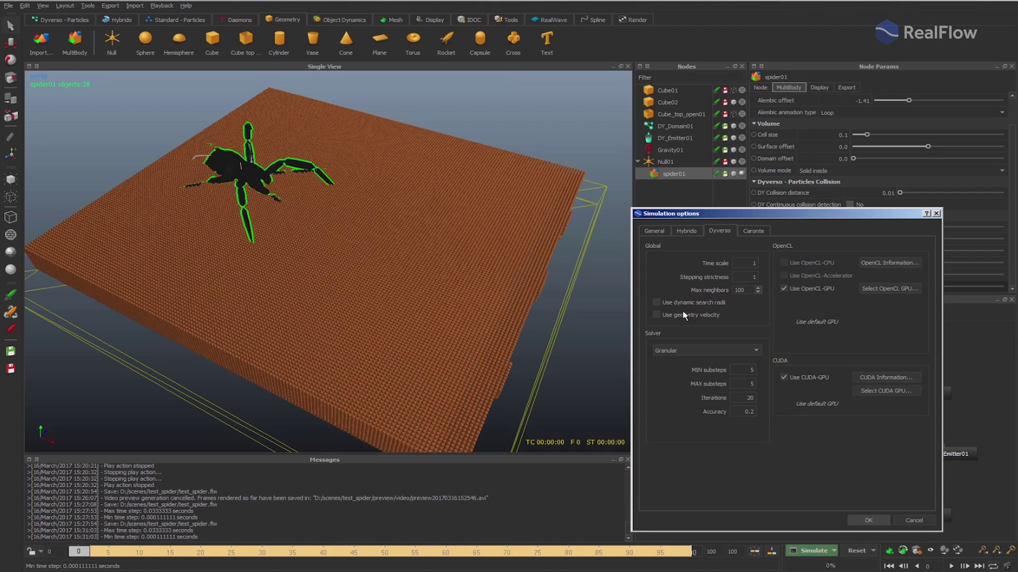
pyautogui.click(696, 315)
pyautogui.click(865, 520)
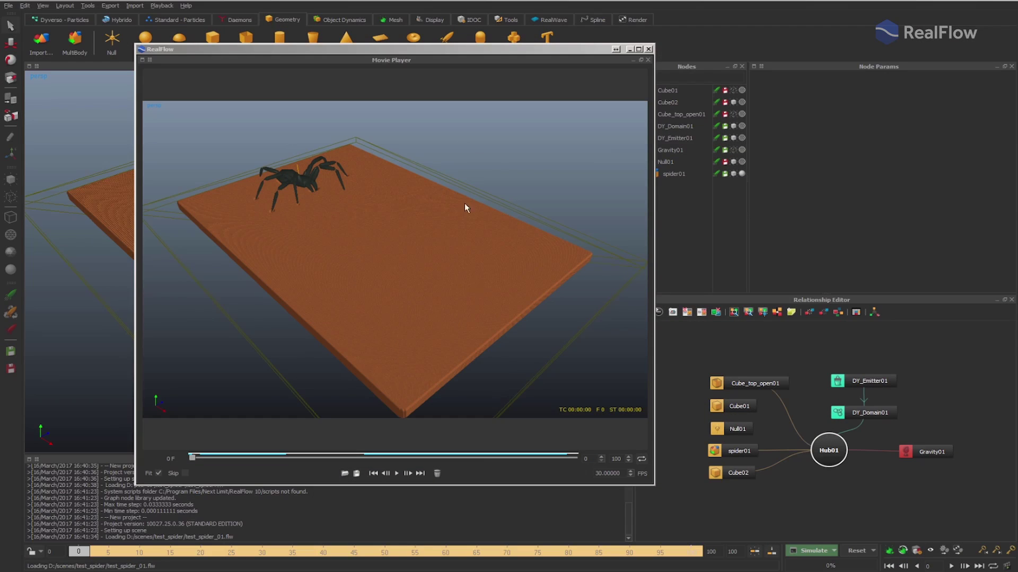
# Play the spider-in-slab preview in the Movie Player, then minimize the player.
pyautogui.click(373, 474)
pyautogui.click(396, 475)
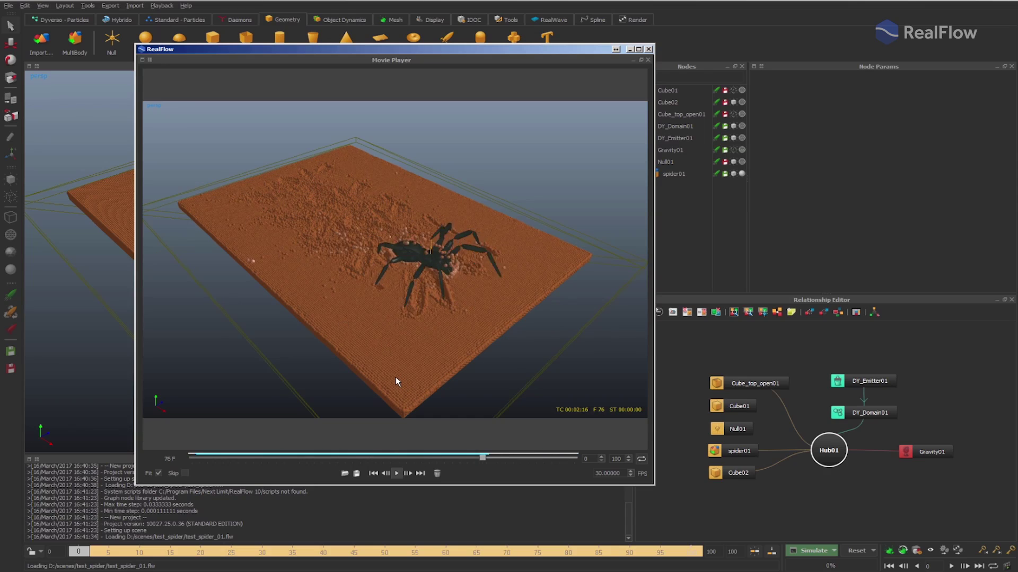
pyautogui.click(630, 48)
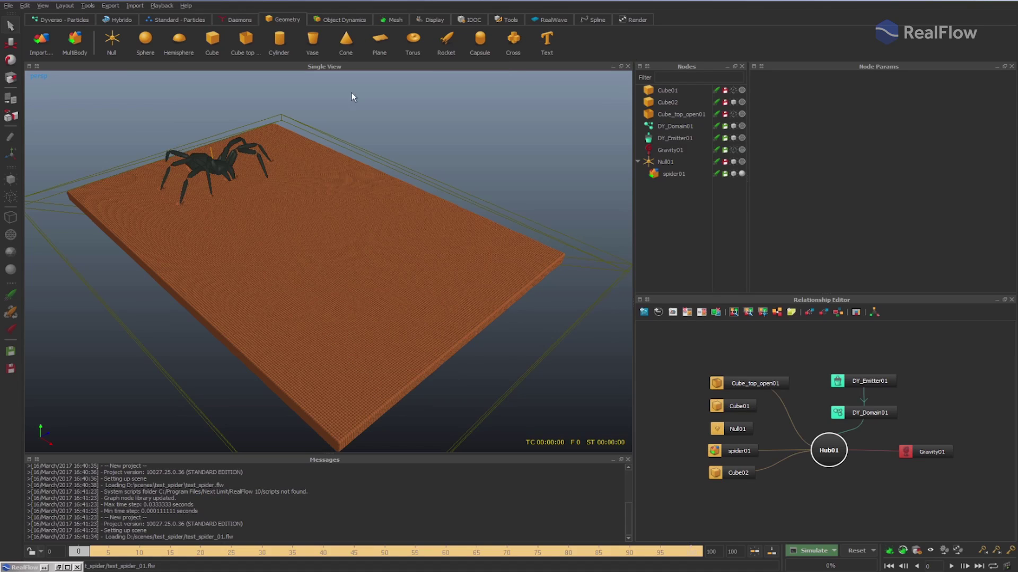
# Hide the particle domain slab and reorder spider01 above the other nodes in the Nodes list.
pyautogui.click(733, 126)
pyautogui.click(246, 152)
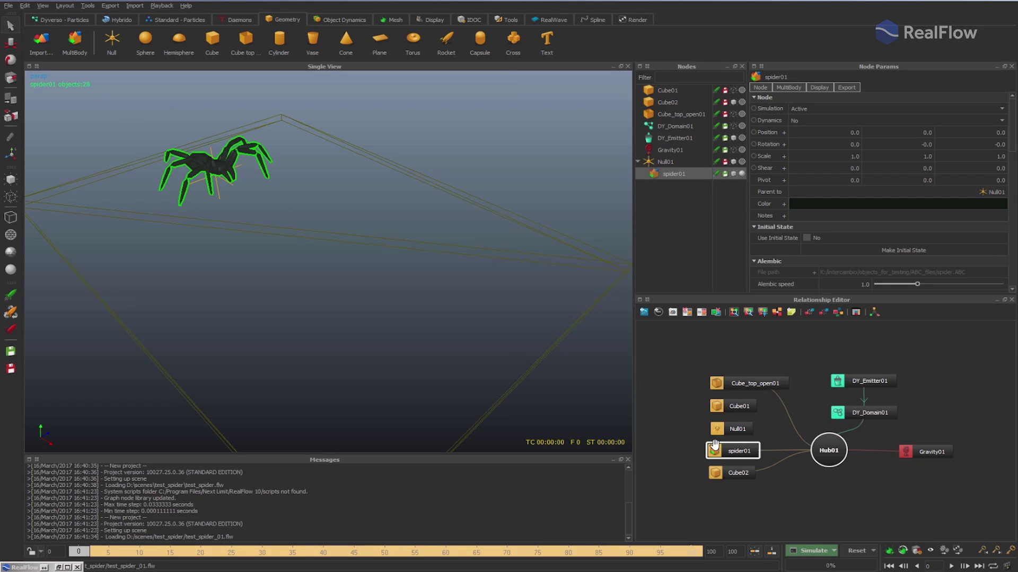
pyautogui.moveTo(721, 448)
pyautogui.mouseDown()
pyautogui.moveTo(722, 349)
pyautogui.moveTo(713, 414)
pyautogui.moveTo(734, 445)
pyautogui.mouseUp()
pyautogui.moveTo(731, 398); pyautogui.dragTo(732, 492)
pyautogui.click(740, 348)
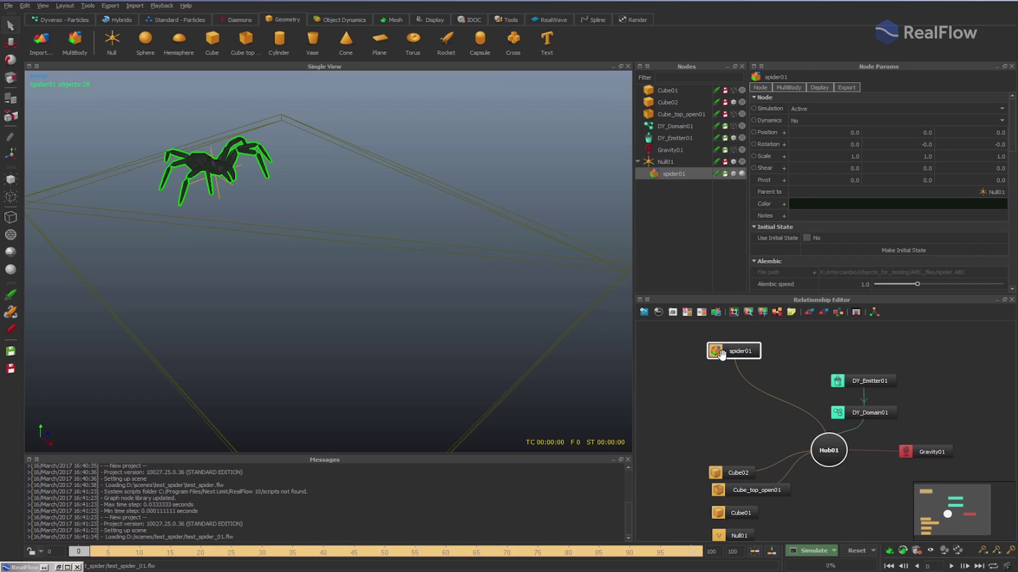
# Duplicate spider01 twice as spider02 and spider03, placing each node below the previous.
pyautogui.hotkey('ctrl', 'd')
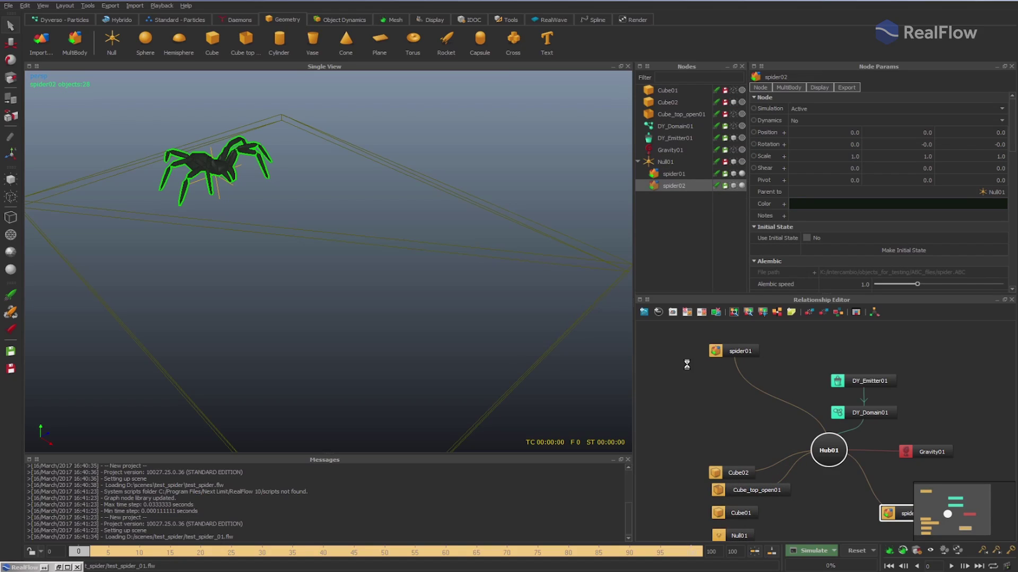
pyautogui.moveTo(901, 518); pyautogui.dragTo(682, 382)
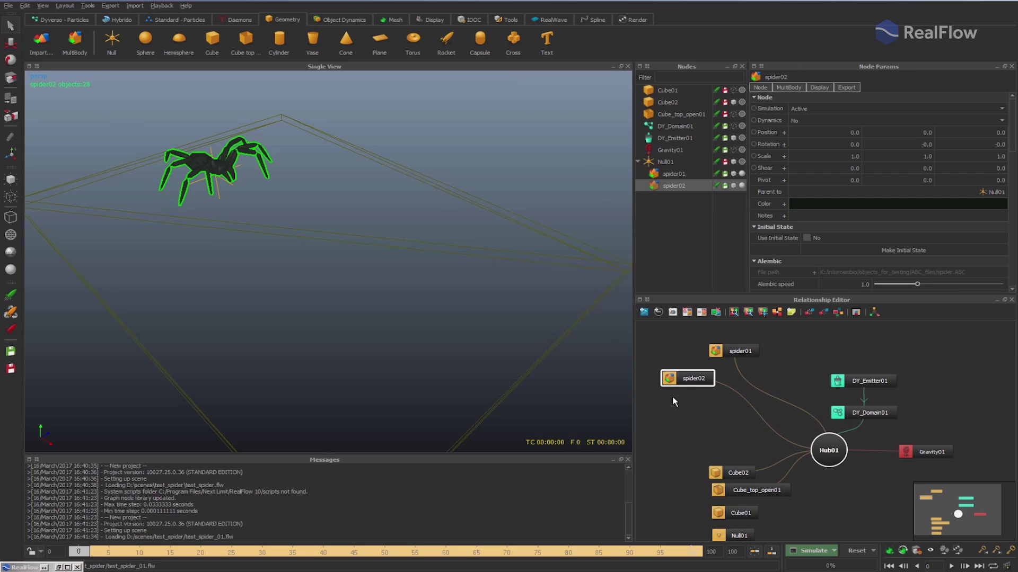
pyautogui.hotkey('ctrl', 'd')
pyautogui.moveTo(903, 516); pyautogui.dragTo(686, 407)
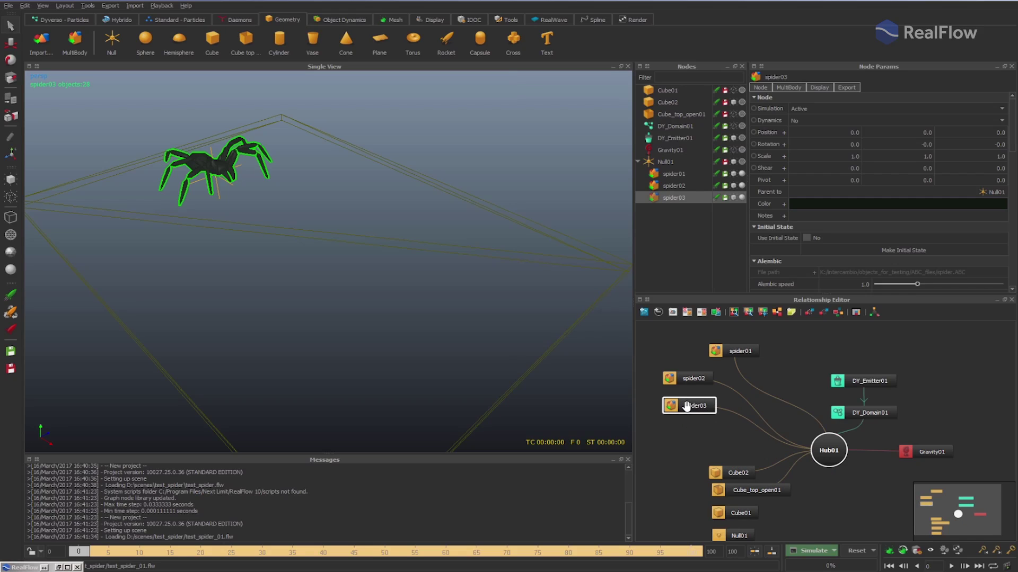
# Move spider02 within the node hierarchy with the Move tool (W).
pyautogui.click(687, 378)
pyautogui.press('w')
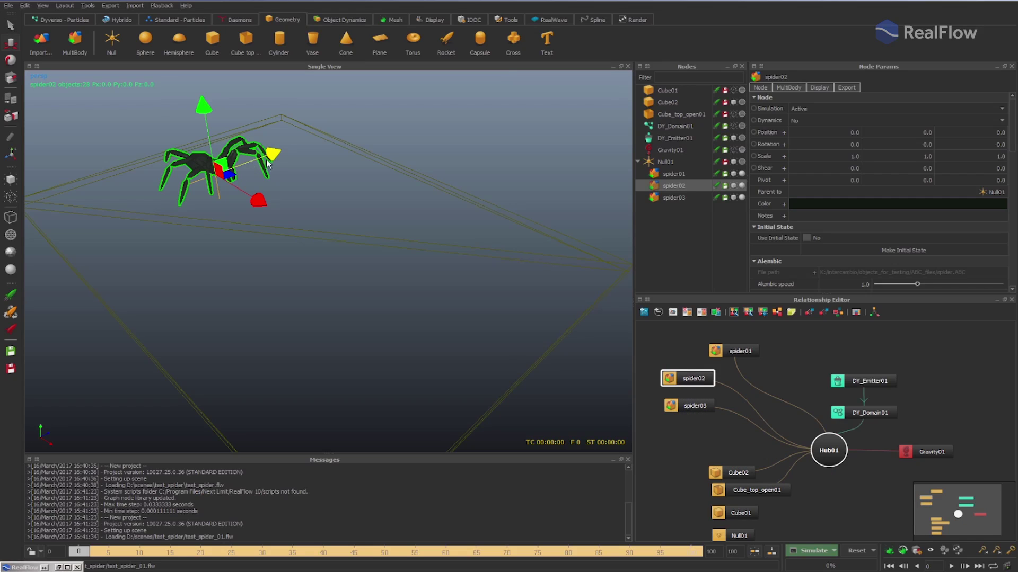
pyautogui.moveTo(672, 186); pyautogui.dragTo(661, 215)
pyautogui.click(669, 190)
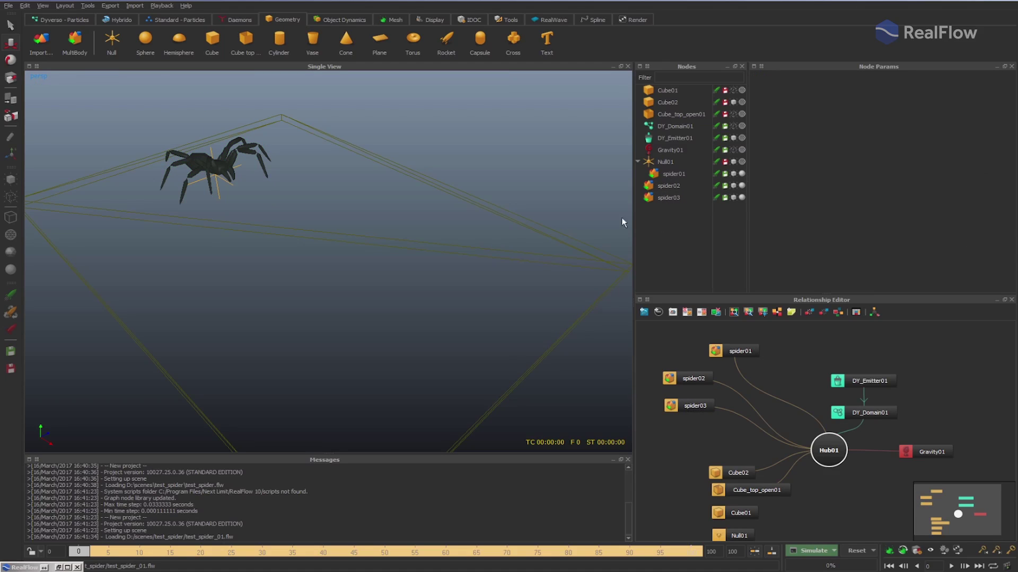
# Drag spider02 toward the back and spider03 left along X, apart from spider01.
pyautogui.click(669, 186)
pyautogui.moveTo(271, 155); pyautogui.dragTo(412, 201)
pyautogui.click(668, 197)
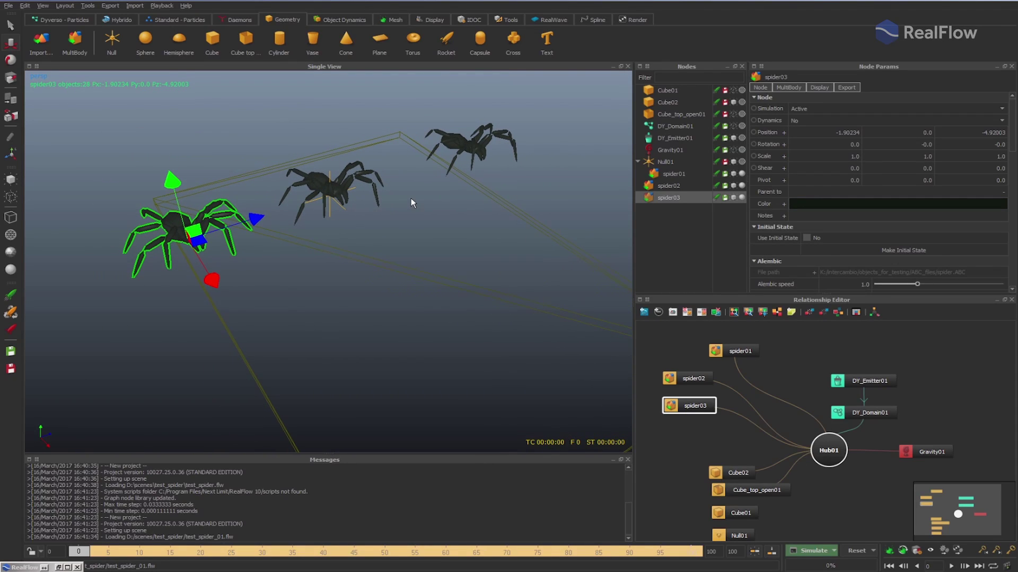
pyautogui.moveTo(225, 269); pyautogui.dragTo(182, 229)
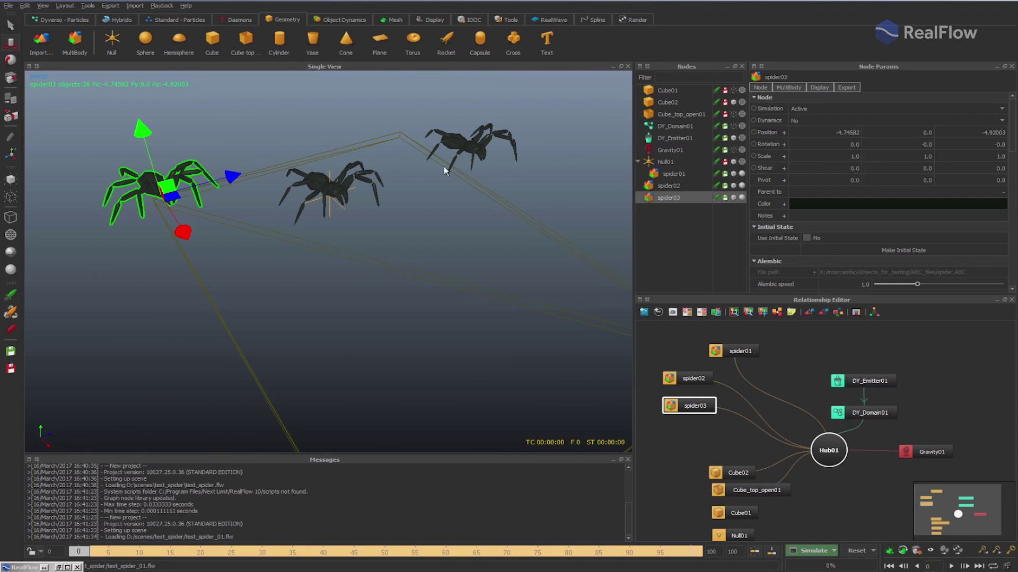
pyautogui.click(468, 161)
pyautogui.moveTo(522, 186); pyautogui.dragTo(461, 149)
pyautogui.click(209, 193)
pyautogui.moveTo(181, 228); pyautogui.dragTo(174, 226)
pyautogui.keyDown('alt'); pyautogui.moveTo(338, 222); pyautogui.dragTo(350, 215); pyautogui.keyUp('alt')
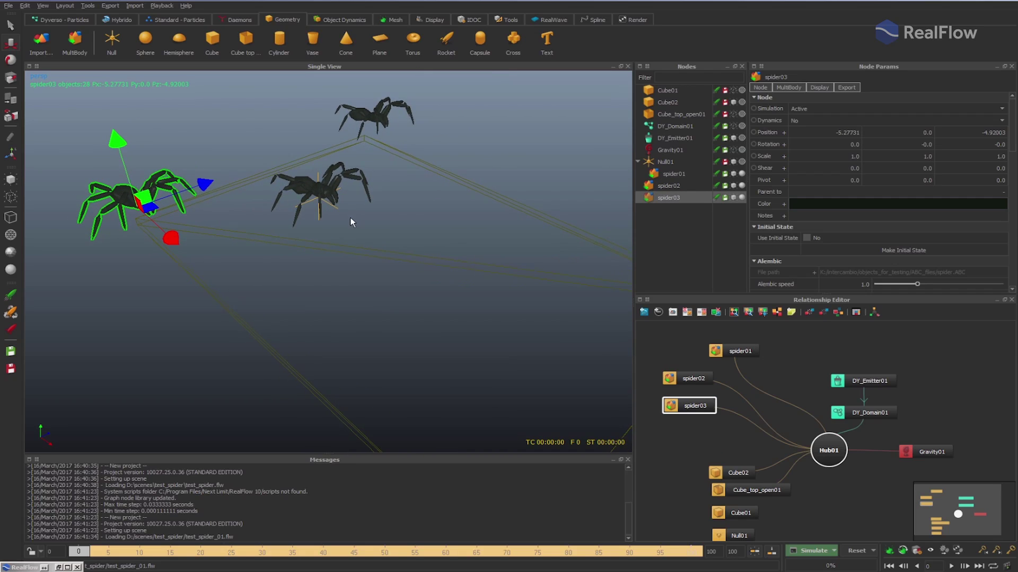
# Set spider03's Alembic speed to 2.0 in the MultiBody tab.
pyautogui.click(790, 87)
pyautogui.click(857, 121)
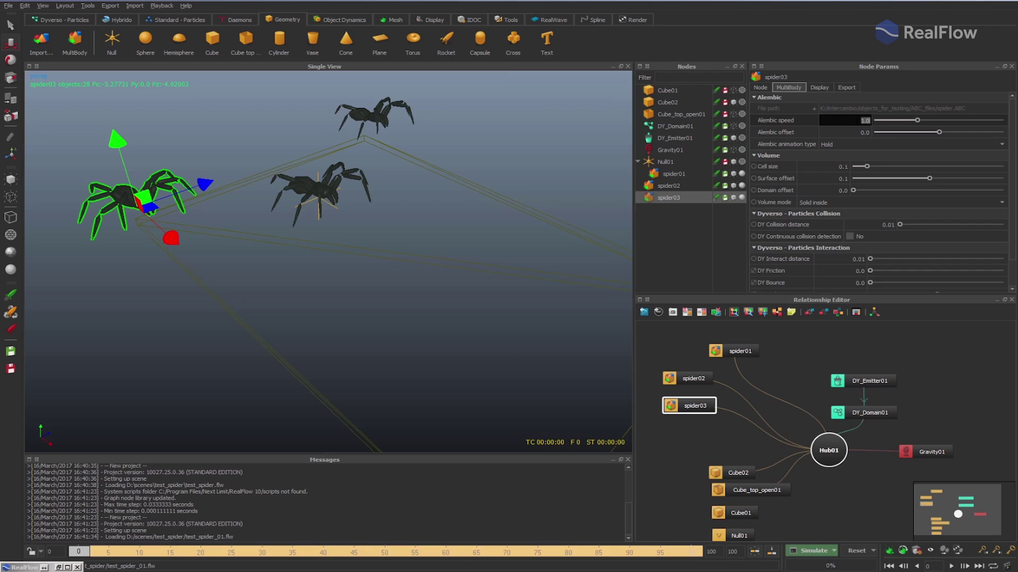
pyautogui.write('2')
pyautogui.press('Return')
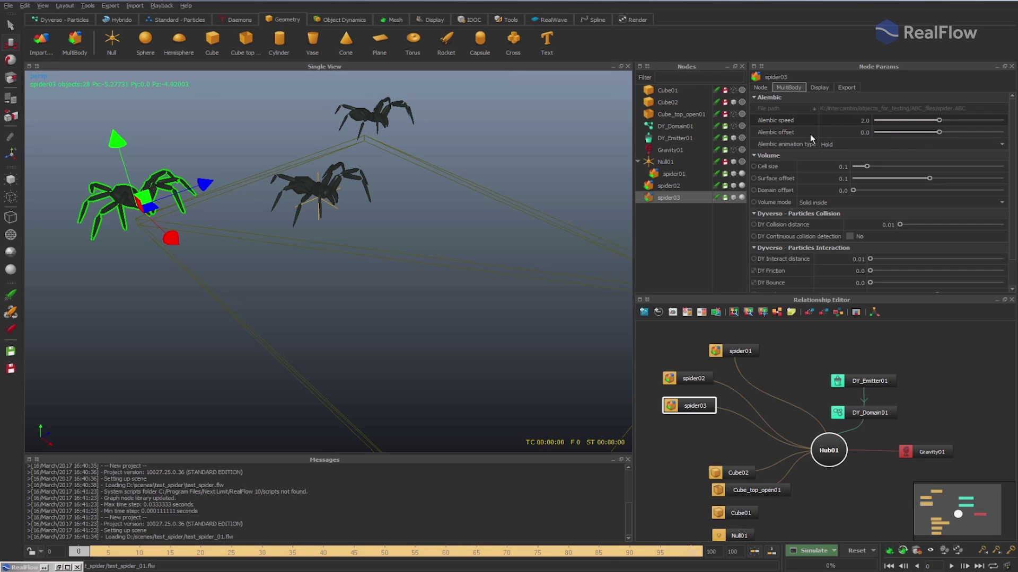
# Give spider02 Alembic speed 0.5, offset -0.626 and Loop animation type.
pyautogui.click(668, 186)
pyautogui.click(856, 120)
pyautogui.write('0.3')
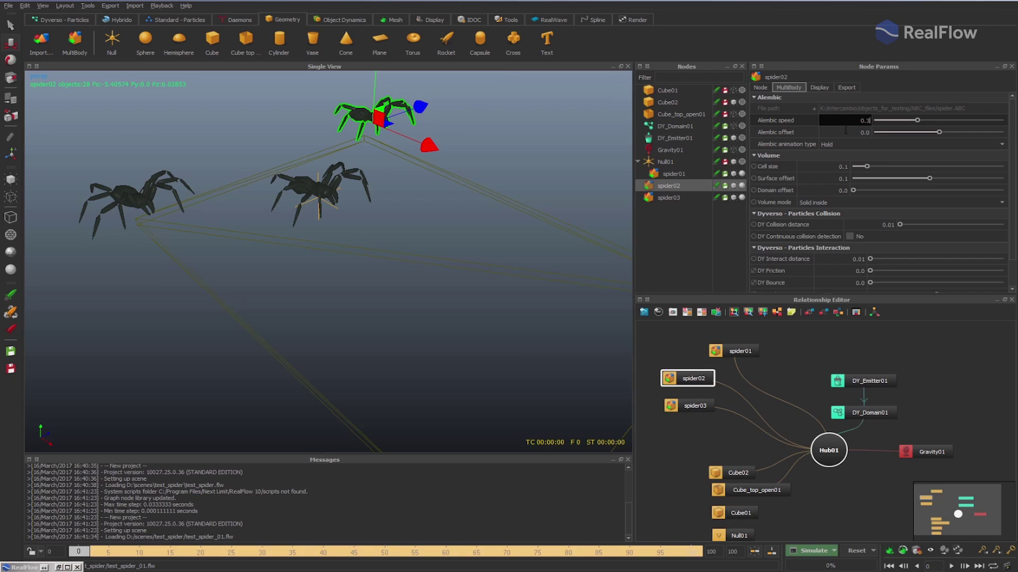
pyautogui.press('BackSpace')
pyautogui.write('5')
pyautogui.press('Return')
pyautogui.moveTo(939, 132); pyautogui.dragTo(925, 132)
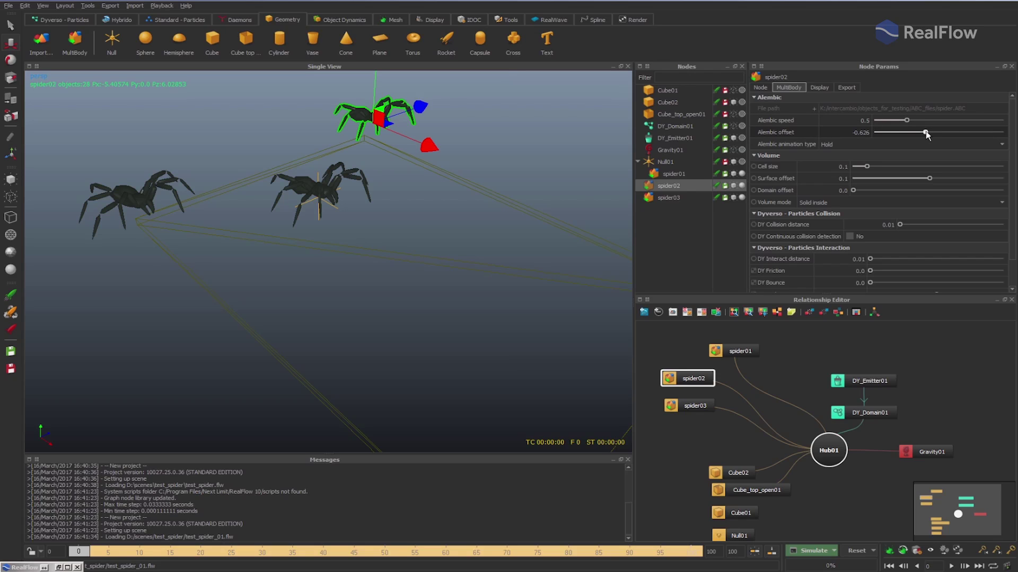
pyautogui.click(857, 143)
pyautogui.click(851, 151)
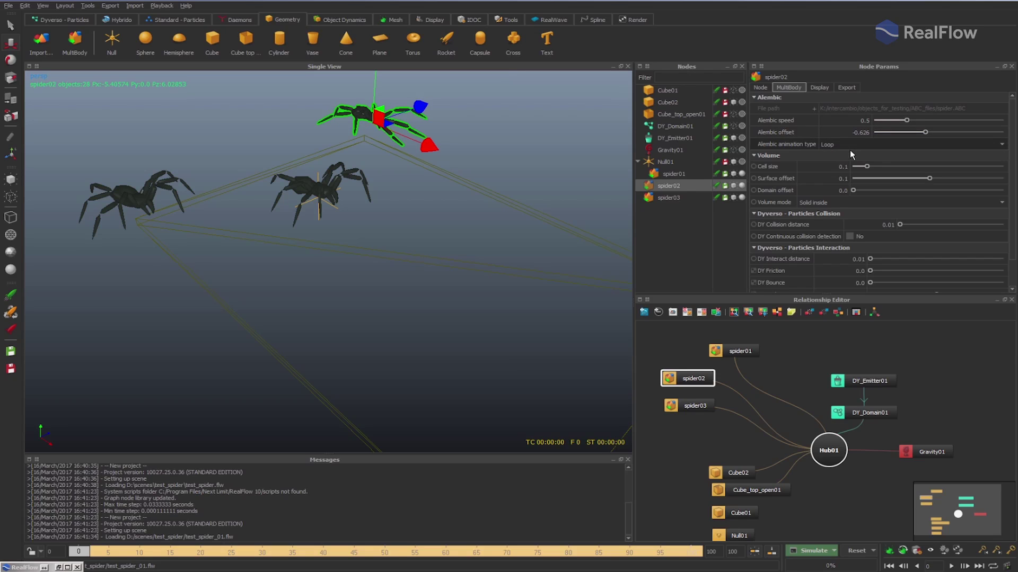
# Set spider01 and spider03 to Loop and spider03's Alembic offset to 0.702.
pyautogui.click(357, 180)
pyautogui.click(844, 142)
pyautogui.click(834, 152)
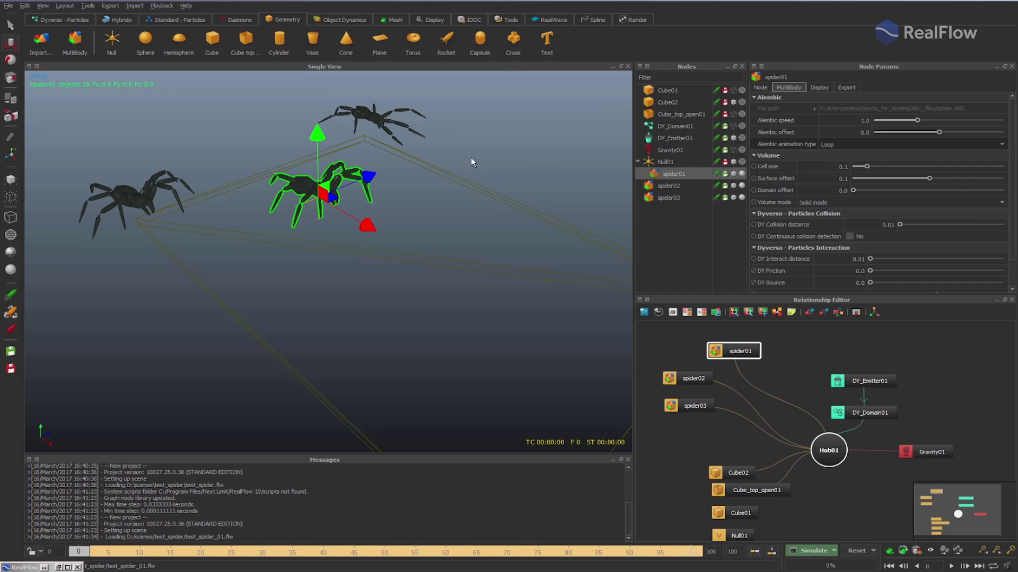
pyautogui.click(142, 193)
pyautogui.click(864, 144)
pyautogui.click(840, 153)
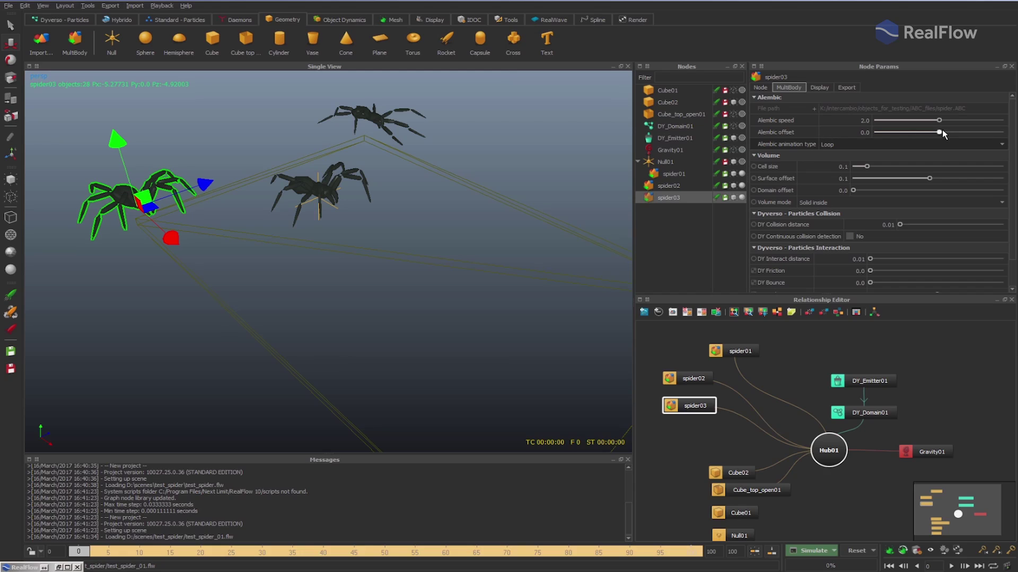
pyautogui.moveTo(942, 131); pyautogui.dragTo(952, 132)
# Reset the simulation, disable DY_Domain01 and play the spiders' walk, then rewind.
pyautogui.click(857, 552)
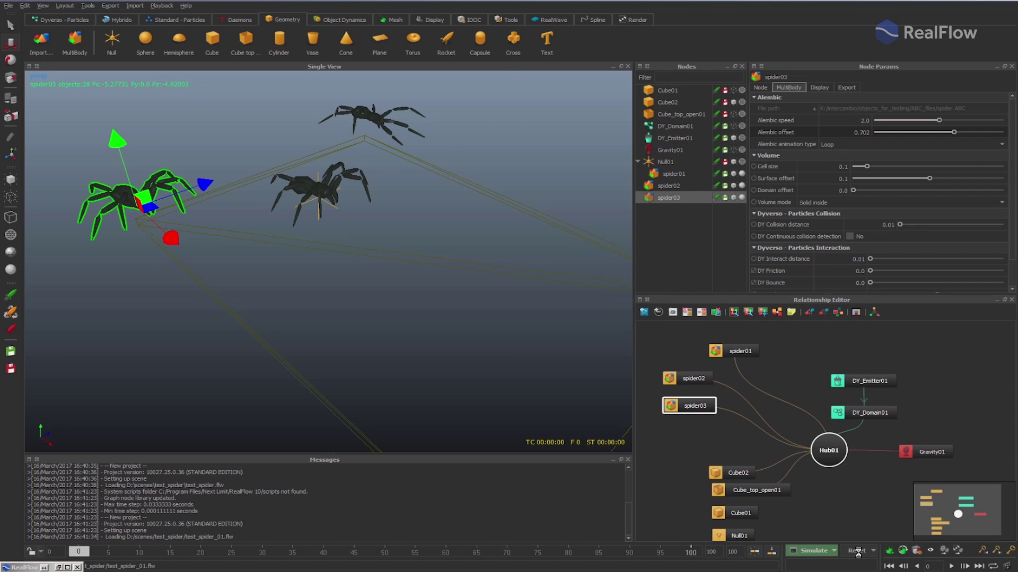
pyautogui.click(716, 126)
pyautogui.click(718, 128)
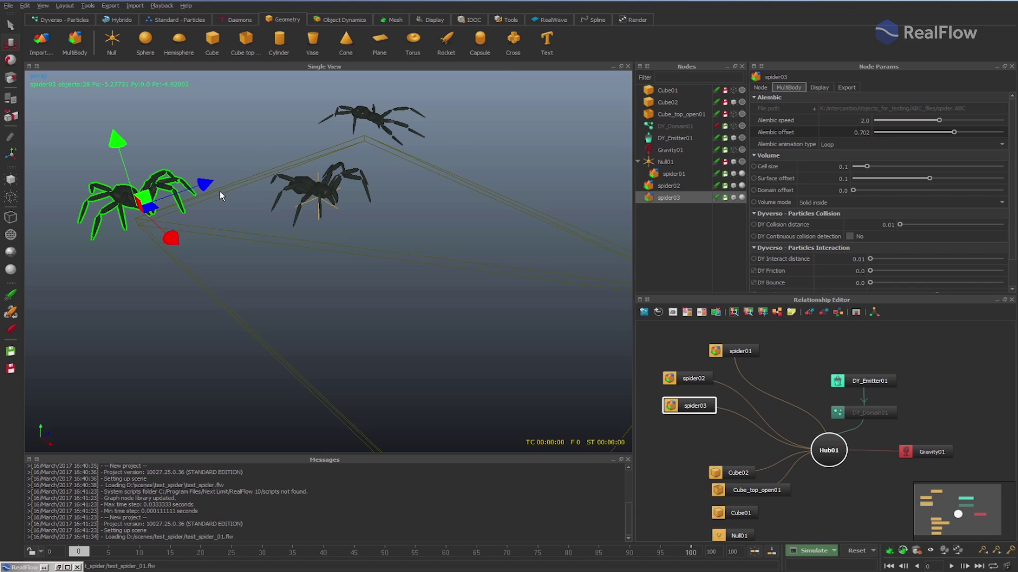
pyautogui.click(952, 567)
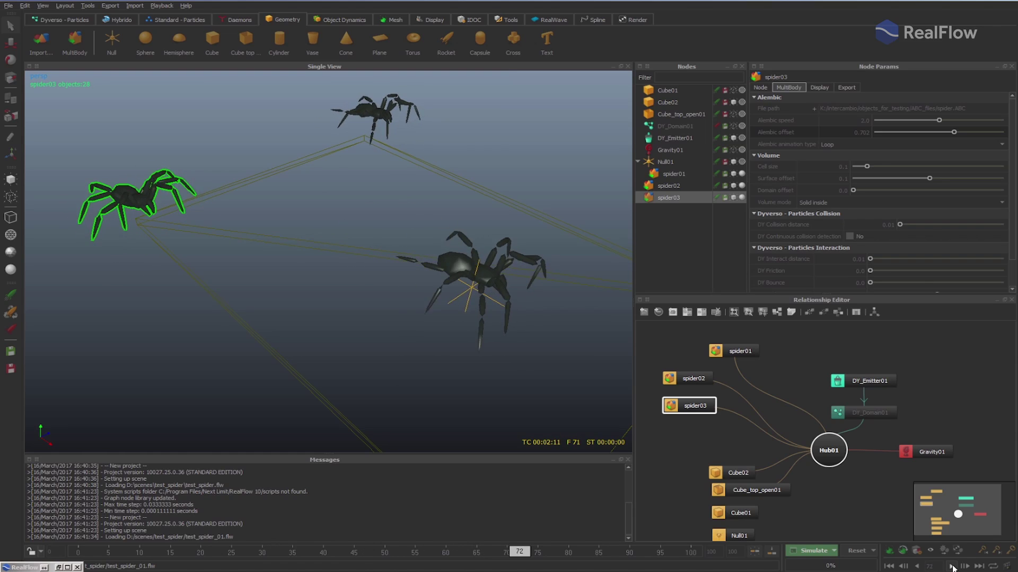
pyautogui.click(952, 566)
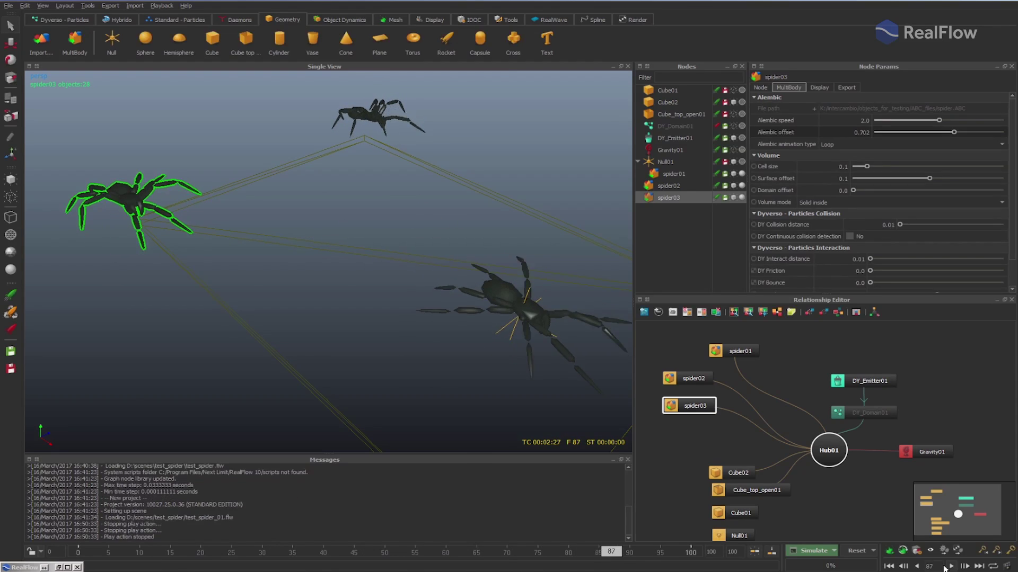
pyautogui.click(889, 566)
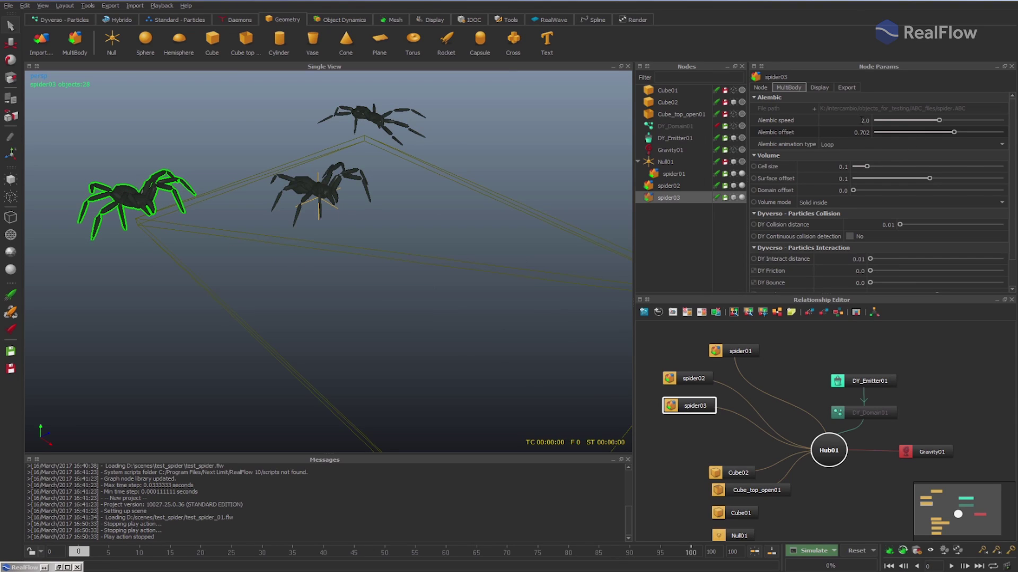
# Change spider03's Alembic offset to -0.294, deselect all and replay the walk.
pyautogui.moveTo(954, 134); pyautogui.dragTo(932, 135)
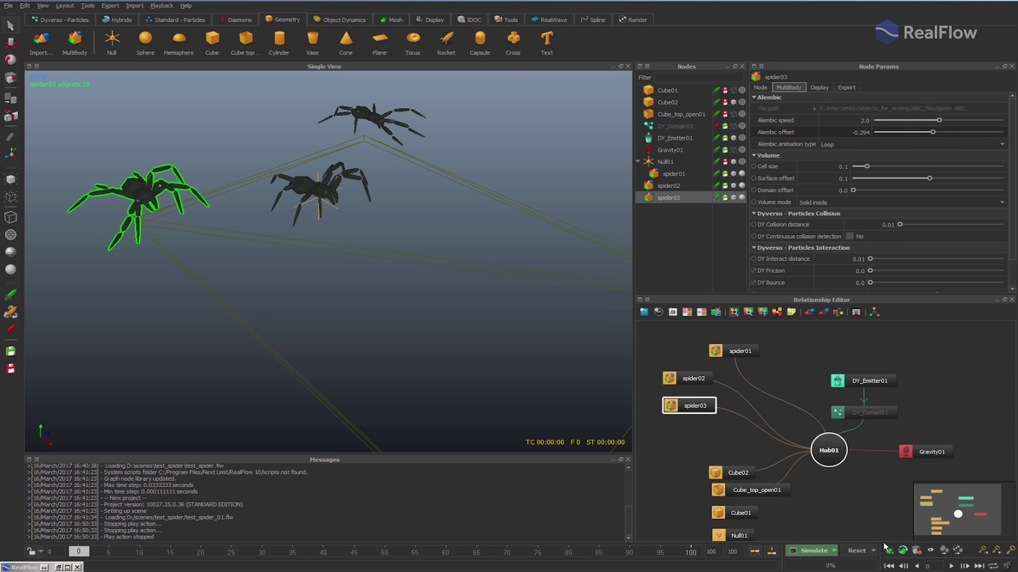
pyautogui.click(952, 567)
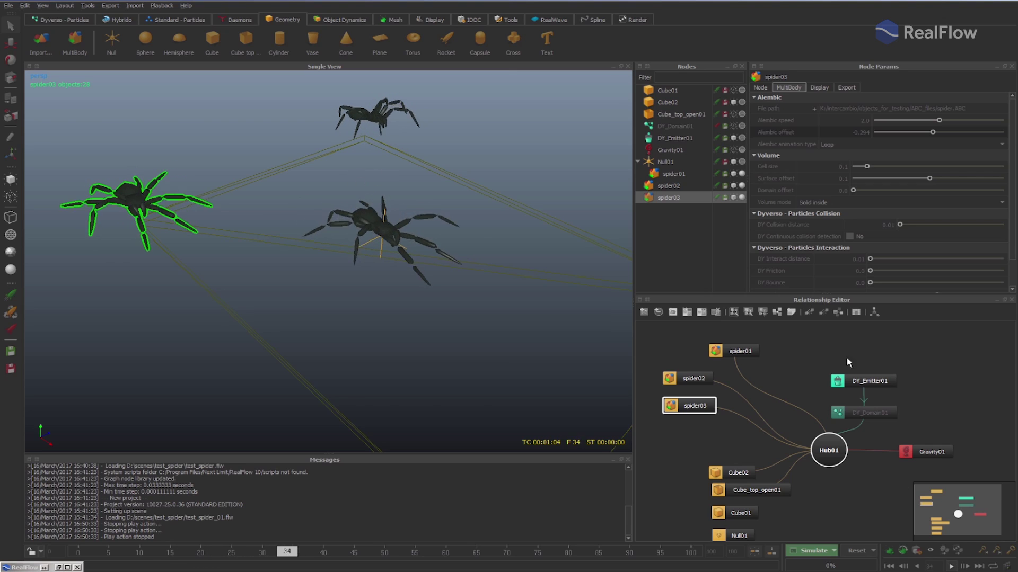
pyautogui.click(952, 567)
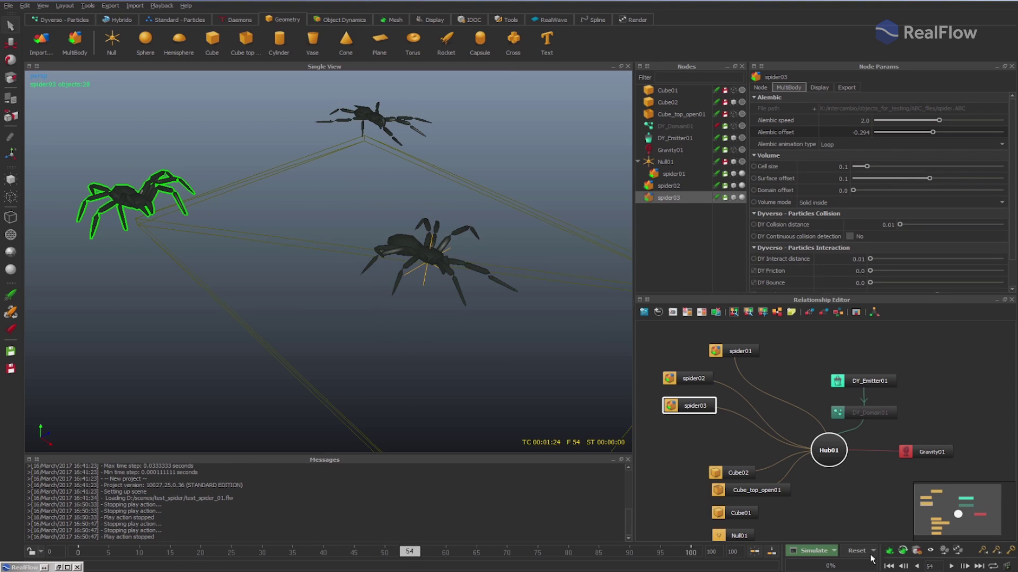
pyautogui.click(888, 566)
pyautogui.click(669, 186)
pyautogui.keyDown('ctrl'); pyautogui.click(670, 196); pyautogui.keyUp('ctrl')
pyautogui.click(699, 243)
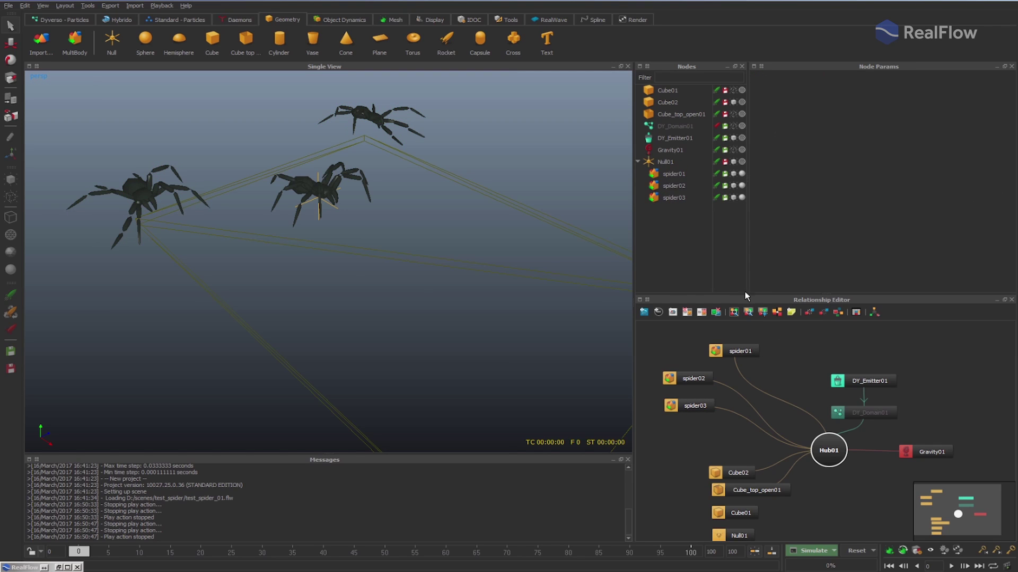
pyautogui.click(952, 566)
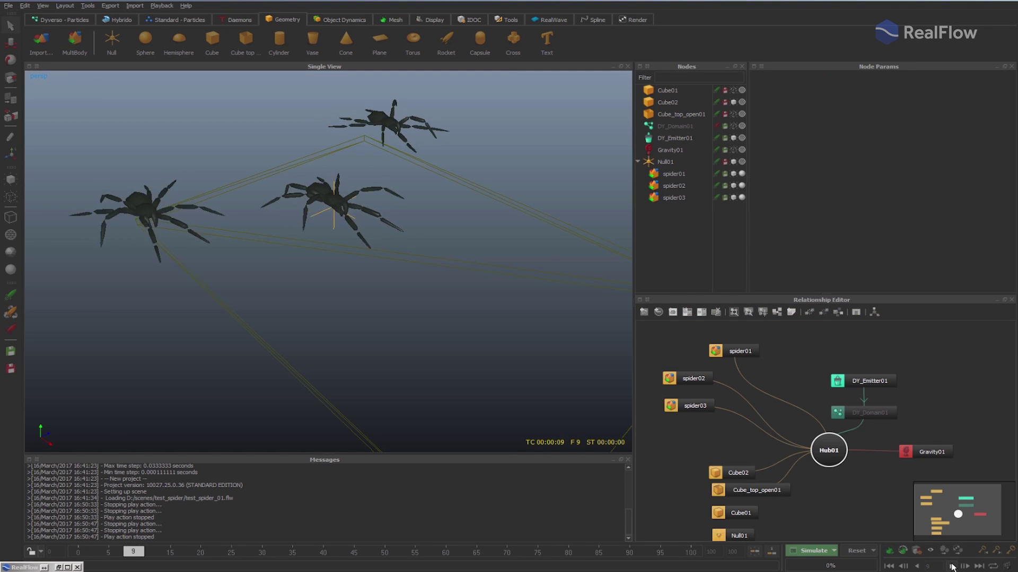